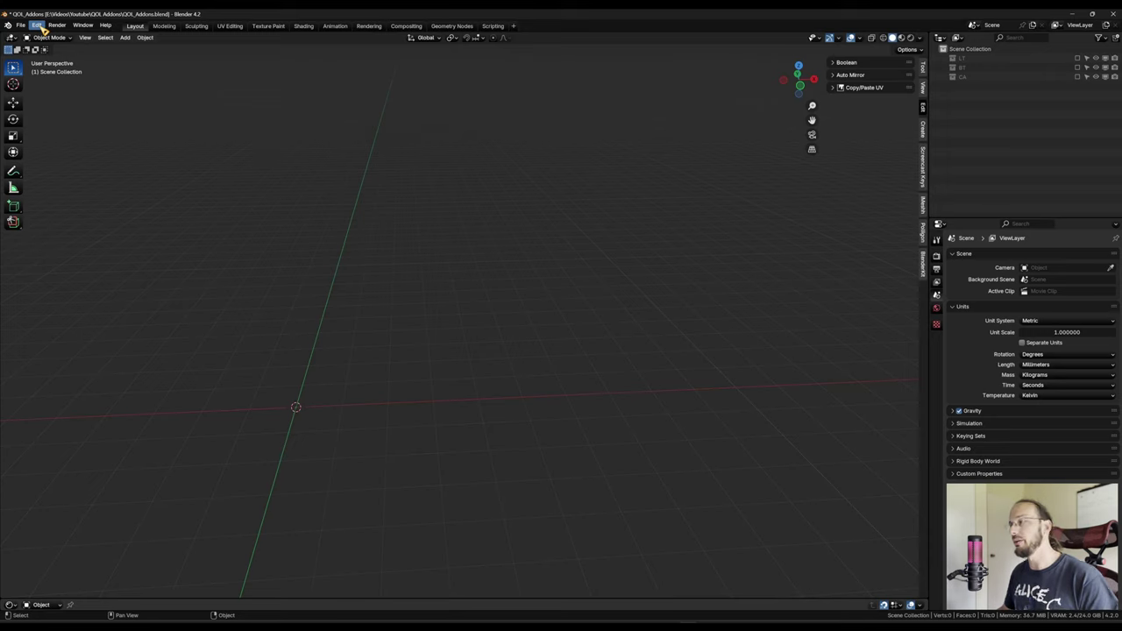
Open the preferences and search the extensions for "loo"
{"action": "left_click", "coordinate": [41, 28]}
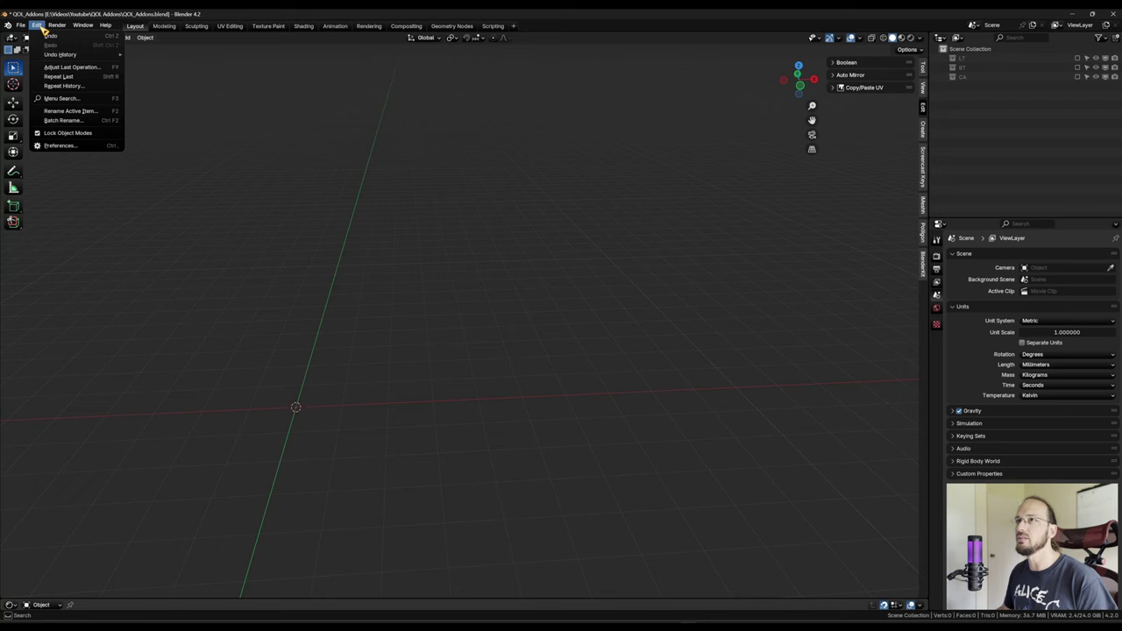
{"action": "left_click", "coordinate": [57, 148]}
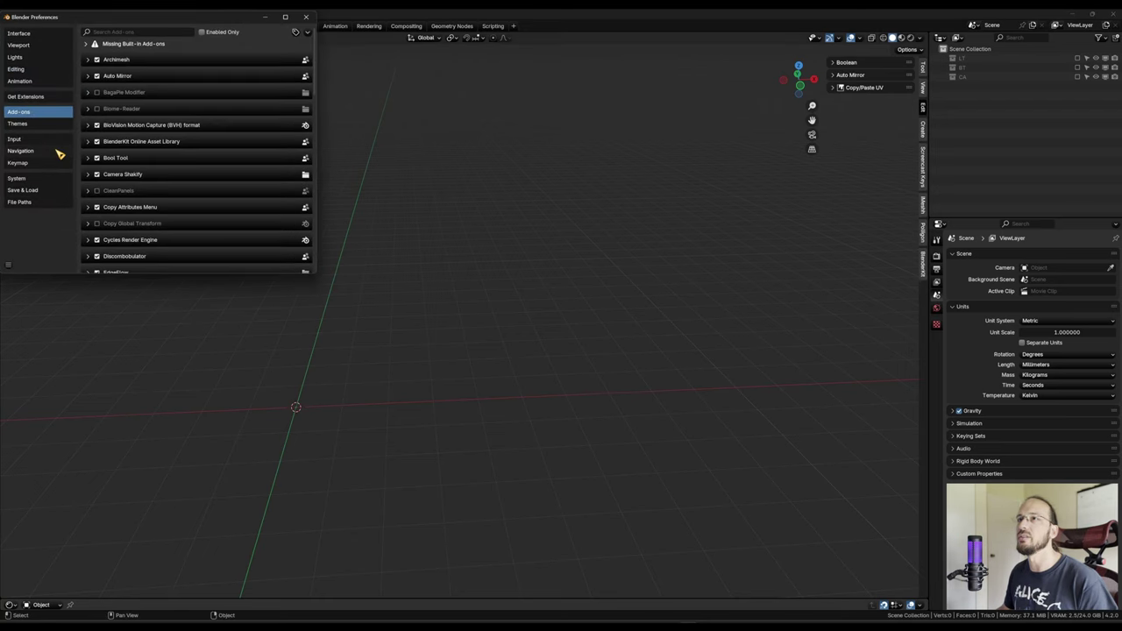
{"action": "left_click", "coordinate": [53, 98]}
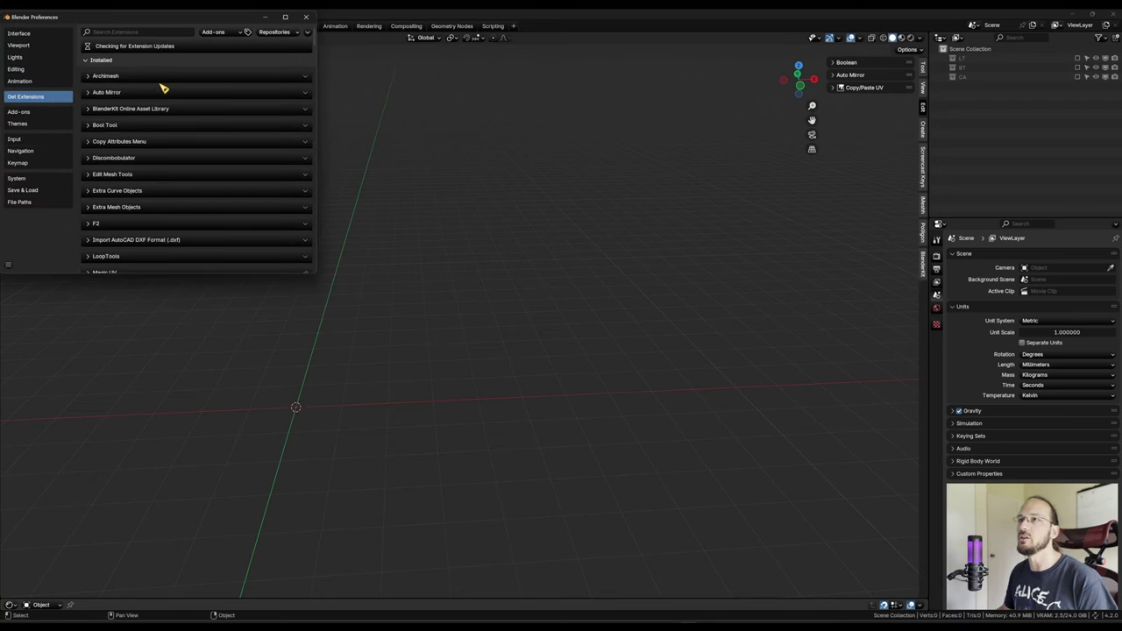
{"action": "left_click", "coordinate": [140, 33]}
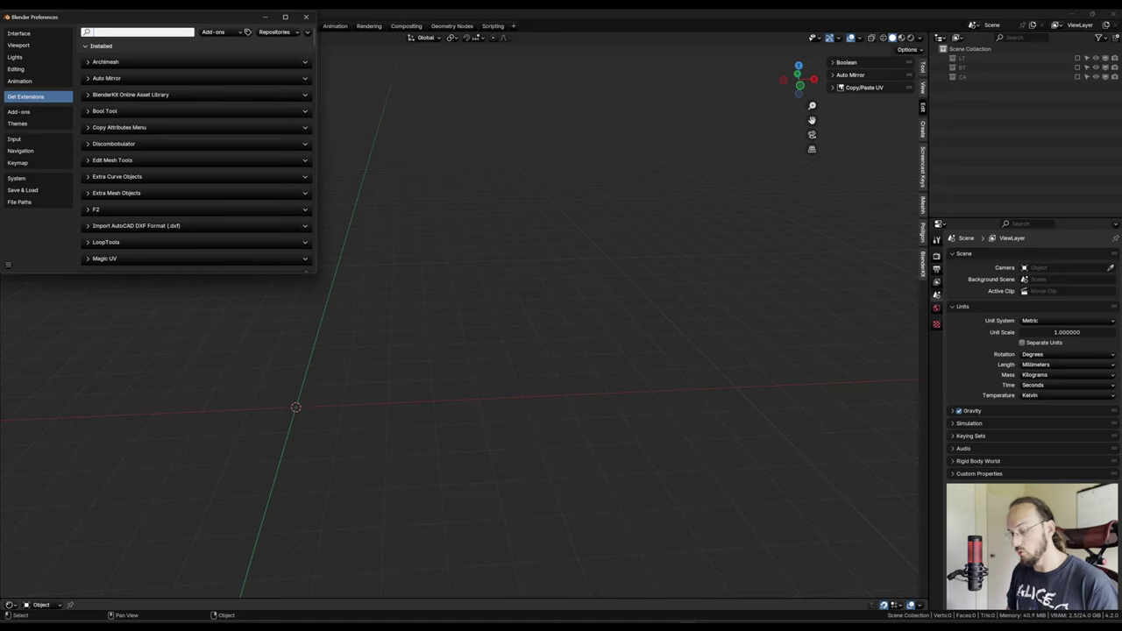
{"action": "type", "text": "loo"}
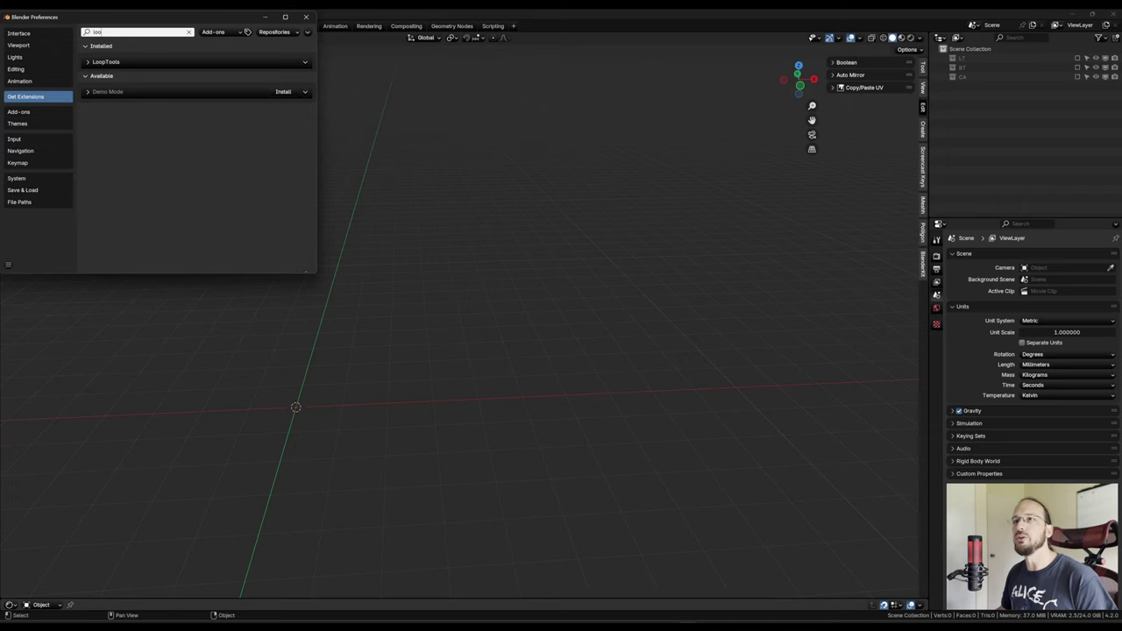
Search the installed add-ons for "bool" and clear the search text
{"action": "left_click", "coordinate": [24, 112]}
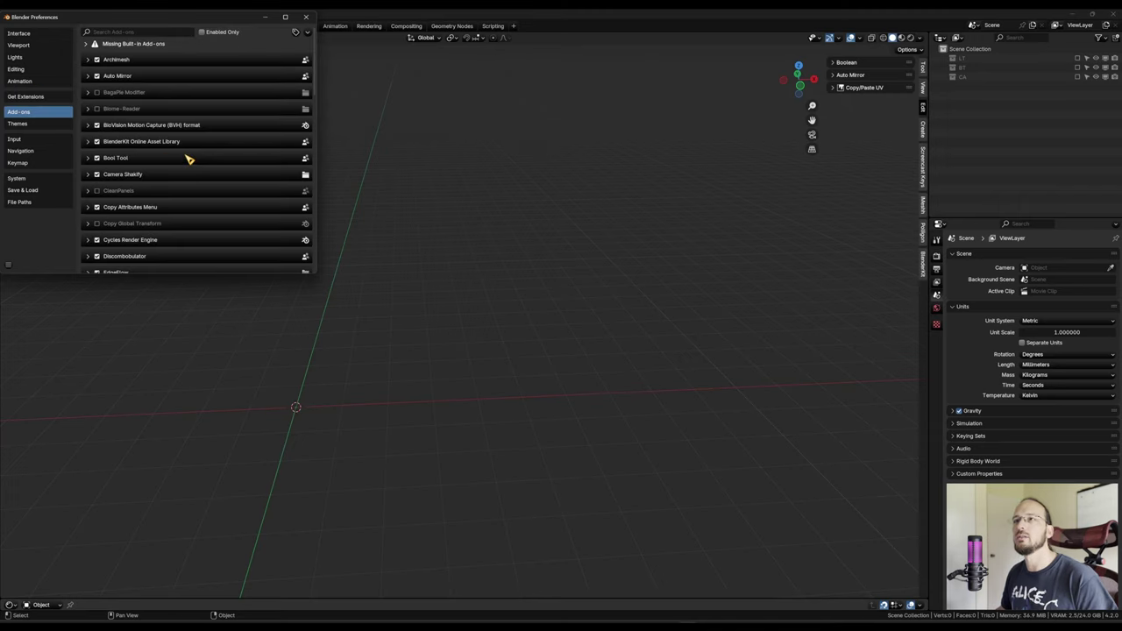
{"action": "left_click", "coordinate": [158, 33]}
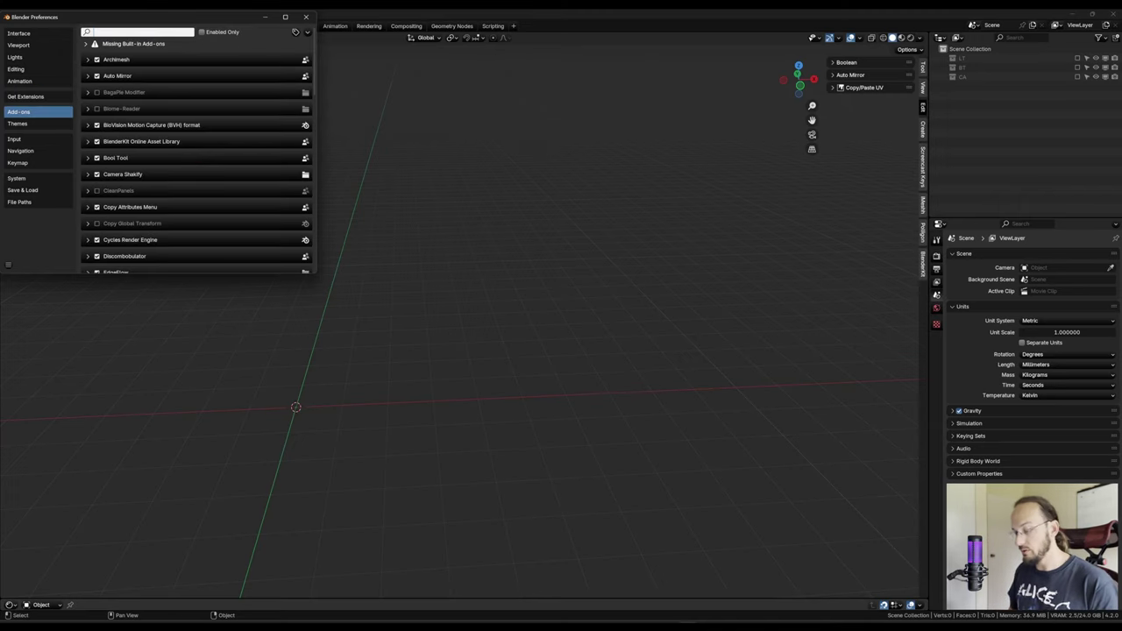
{"action": "type", "text": "bool"}
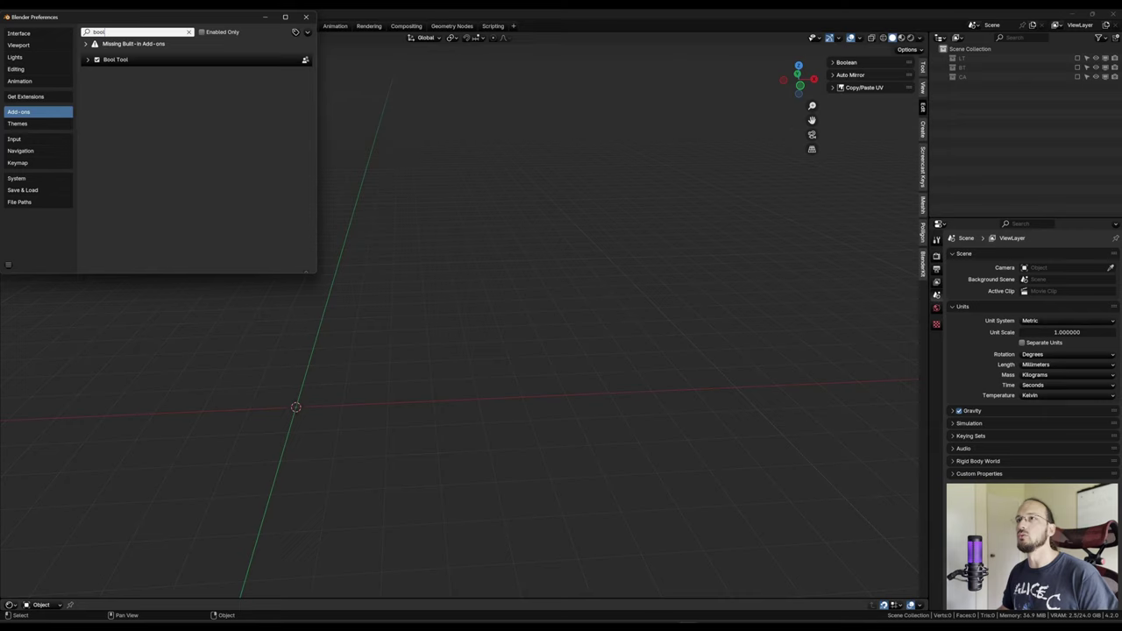
{"action": "key", "text": "BackSpace"}
{"action": "key", "text": "BackSpace"}
{"action": "key", "text": "BackSpace"}
{"action": "key", "text": "BackSpace"}
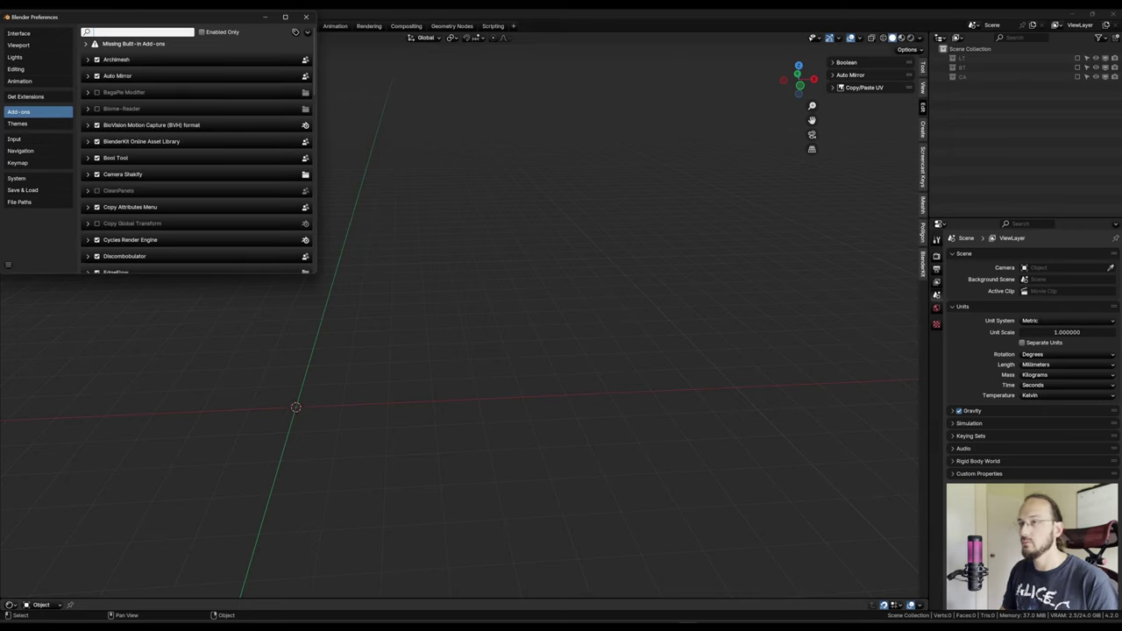
Search the installed add-ons for "loo"
{"action": "type", "text": "looop"}
{"action": "key", "text": "BackSpace"}
{"action": "key", "text": "BackSpace"}
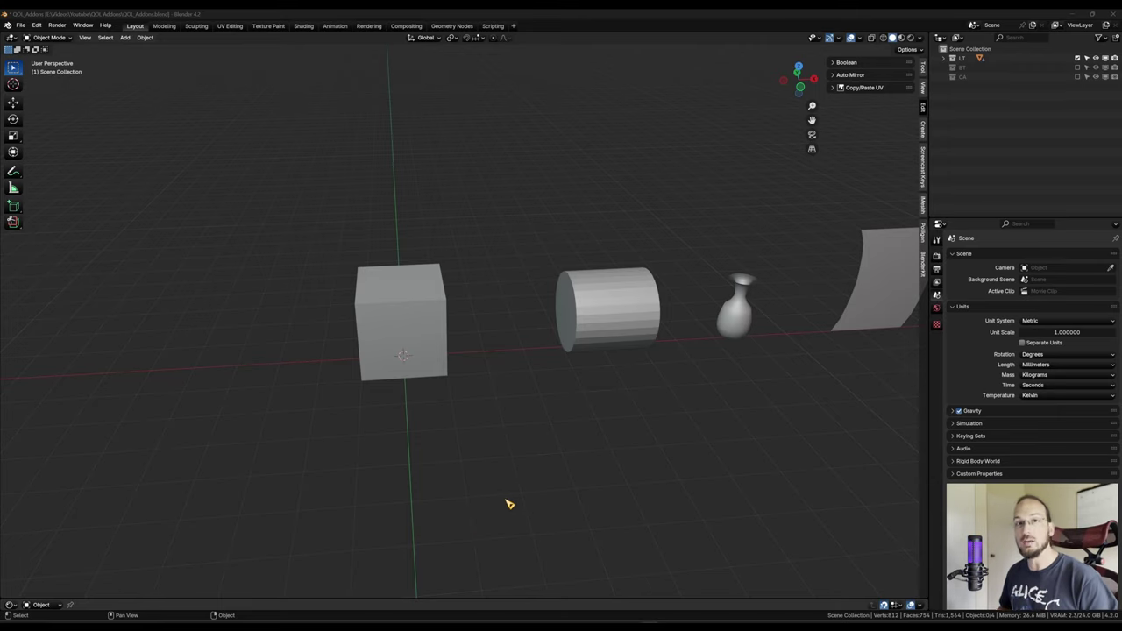
Select the cube and put it into Edit Mode with vertex selection
{"action": "middle_click_drag", "start_coordinate": [494, 351], "coordinate": [626, 330]}
{"action": "scroll", "coordinate": [588, 364], "scroll_direction": "up", "scroll_amount": 4}
{"action": "scroll", "coordinate": [579, 374], "scroll_direction": "up", "scroll_amount": 3}
{"action": "left_click", "coordinate": [449, 430]}
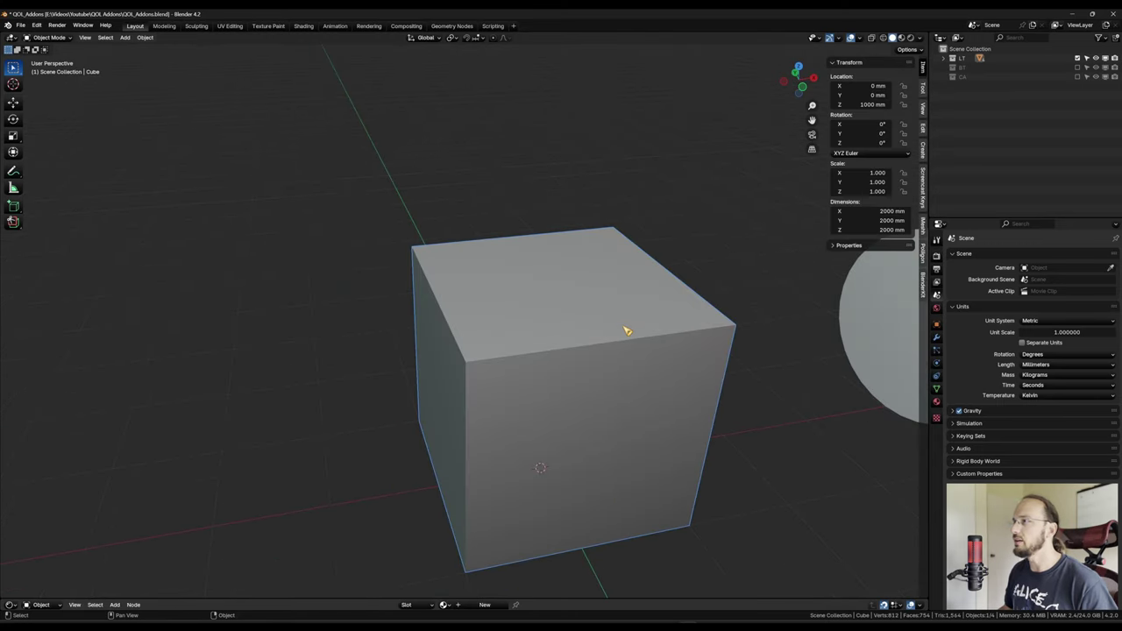
{"action": "key", "text": "Tab"}
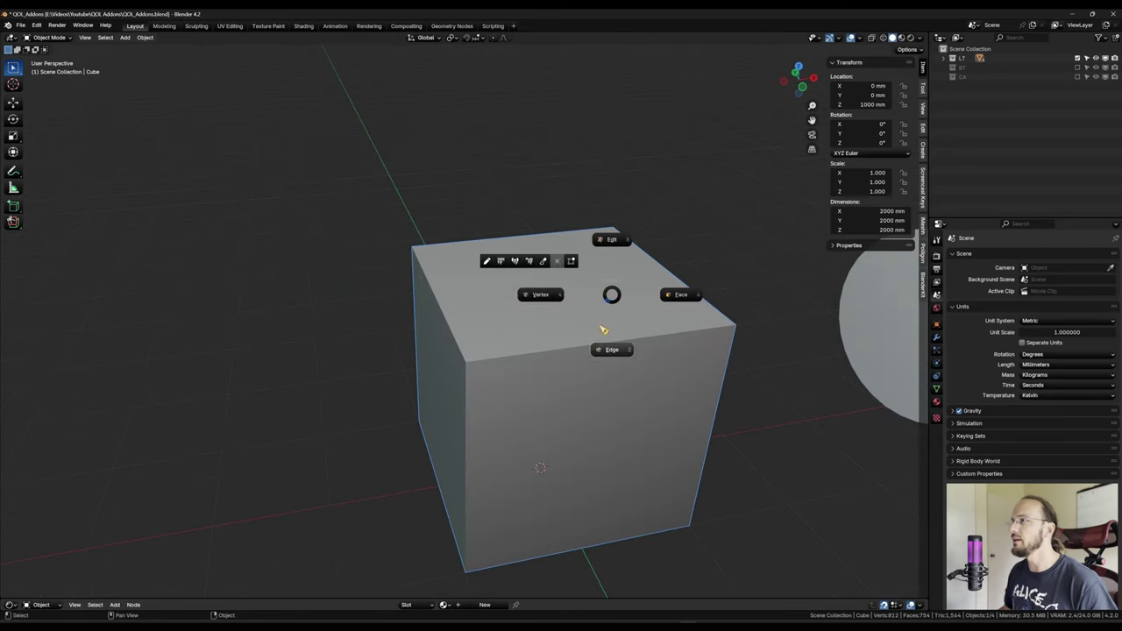
{"action": "left_click", "coordinate": [540, 294]}
{"action": "left_click", "coordinate": [750, 391]}
{"action": "middle_click_drag", "start_coordinate": [761, 389], "coordinate": [750, 397]}
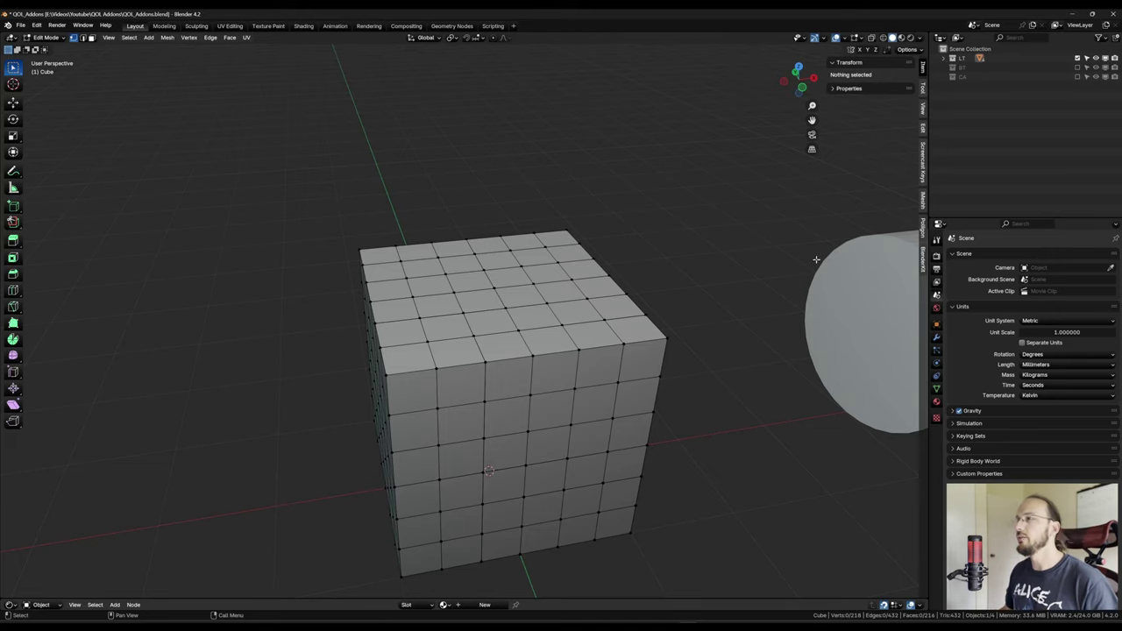
Select the vertex at the centre of the cube's top and show the full list of LoopTools commands
{"action": "middle_click_drag", "start_coordinate": [624, 272], "coordinate": [567, 364]}
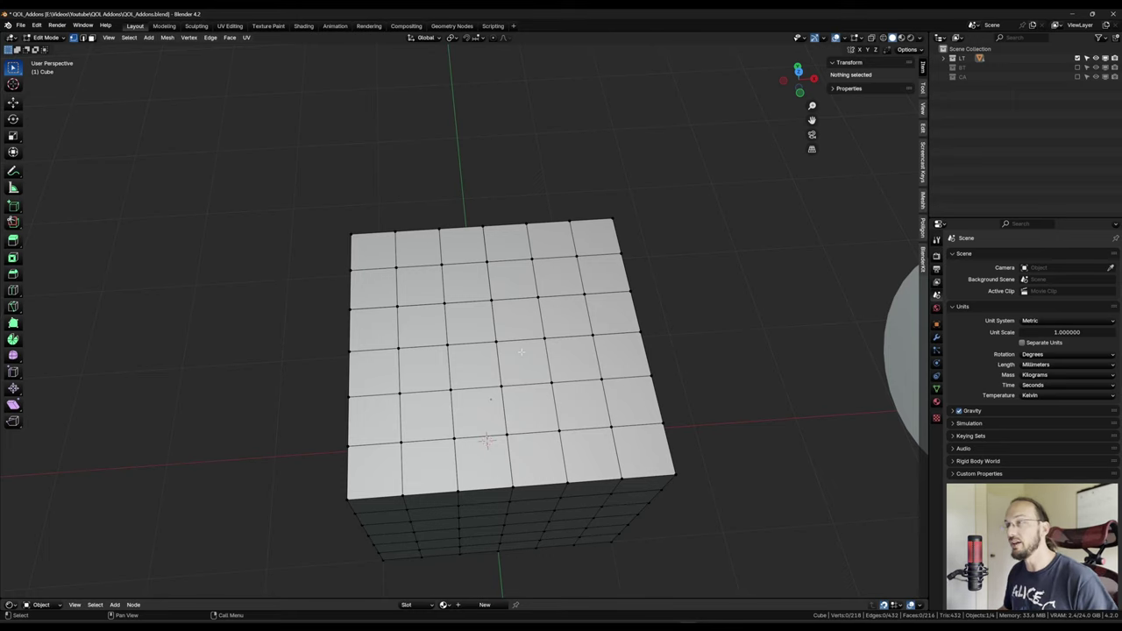
{"action": "left_click", "coordinate": [497, 342]}
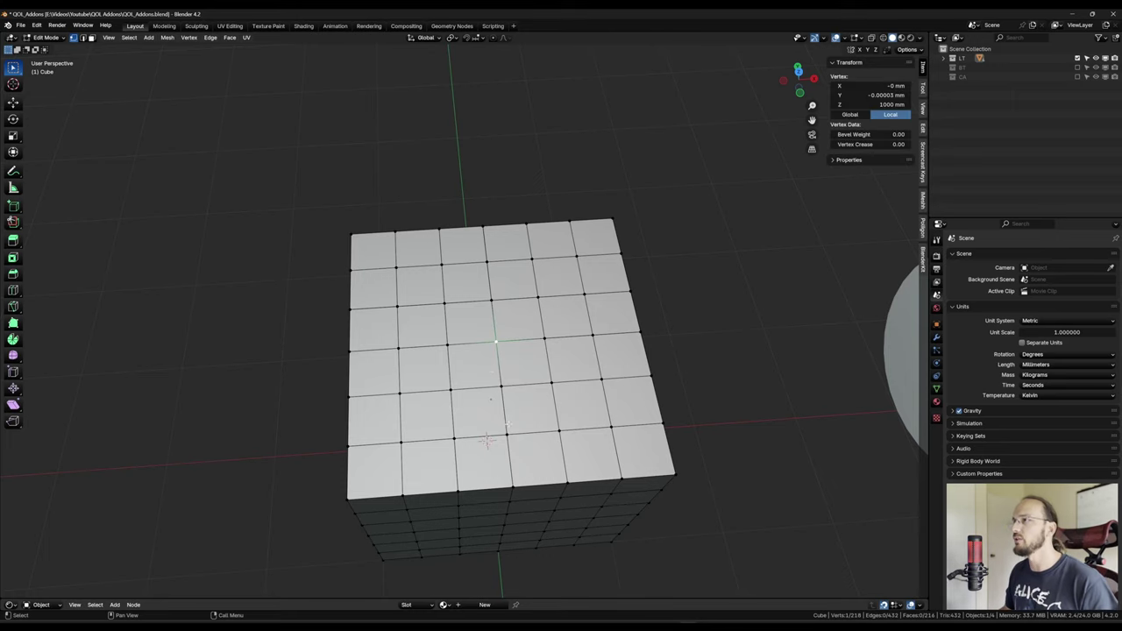
{"action": "middle_click_drag", "start_coordinate": [477, 337], "coordinate": [502, 340]}
{"action": "scroll", "coordinate": [502, 340], "scroll_direction": "up", "scroll_amount": 2}
{"action": "right_click", "coordinate": [508, 341]}
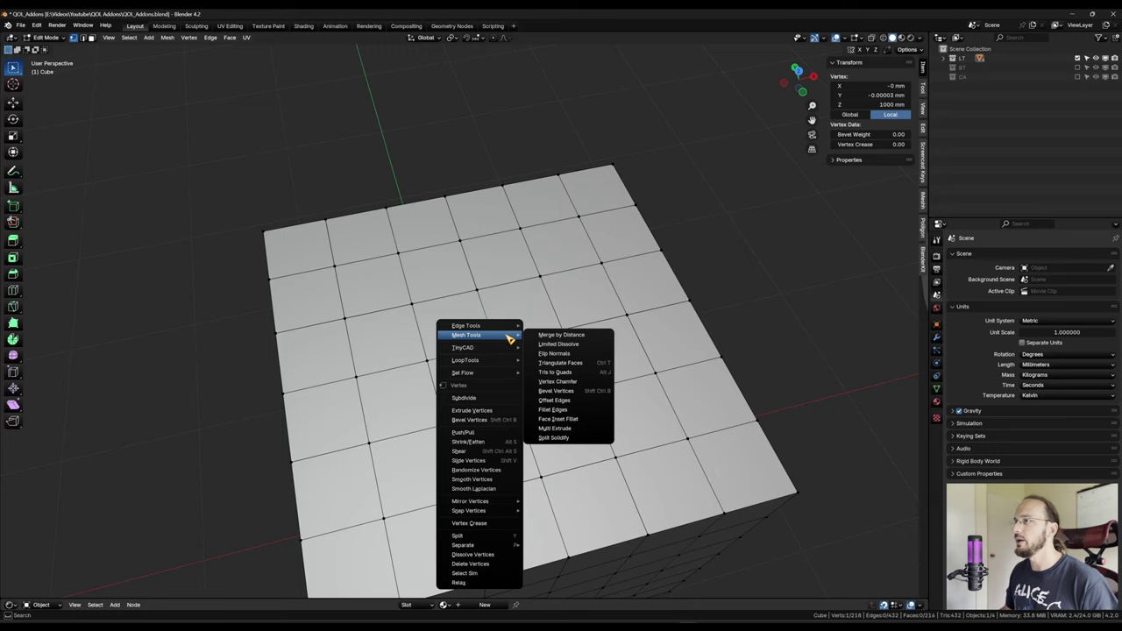
{"action": "mouse_move", "coordinate": [495, 376]}
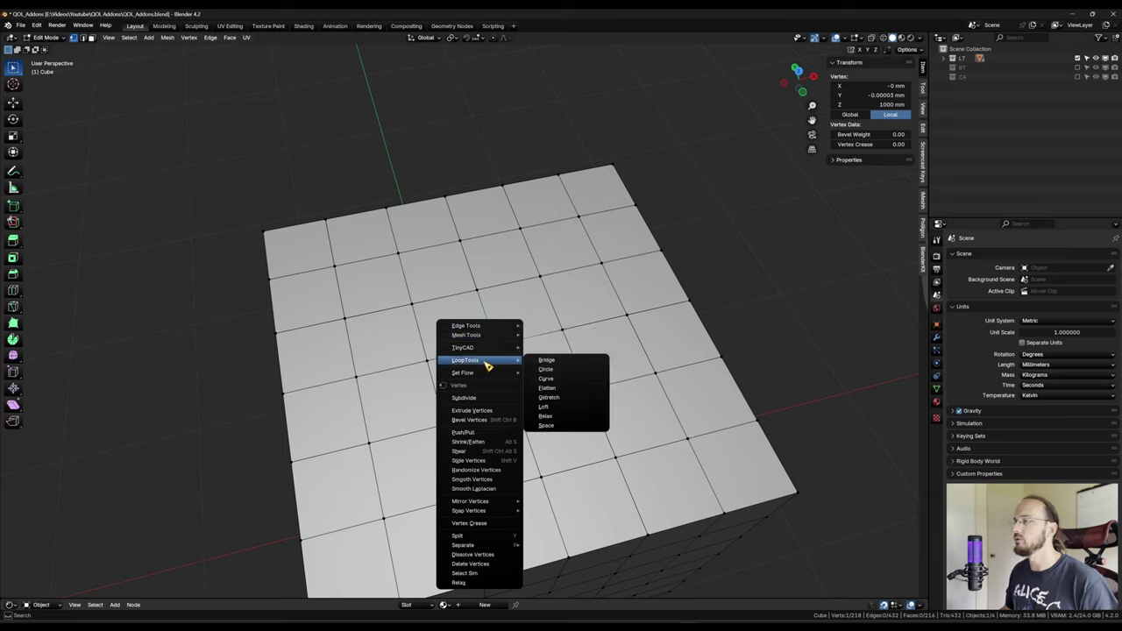
{"action": "left_click", "coordinate": [925, 128]}
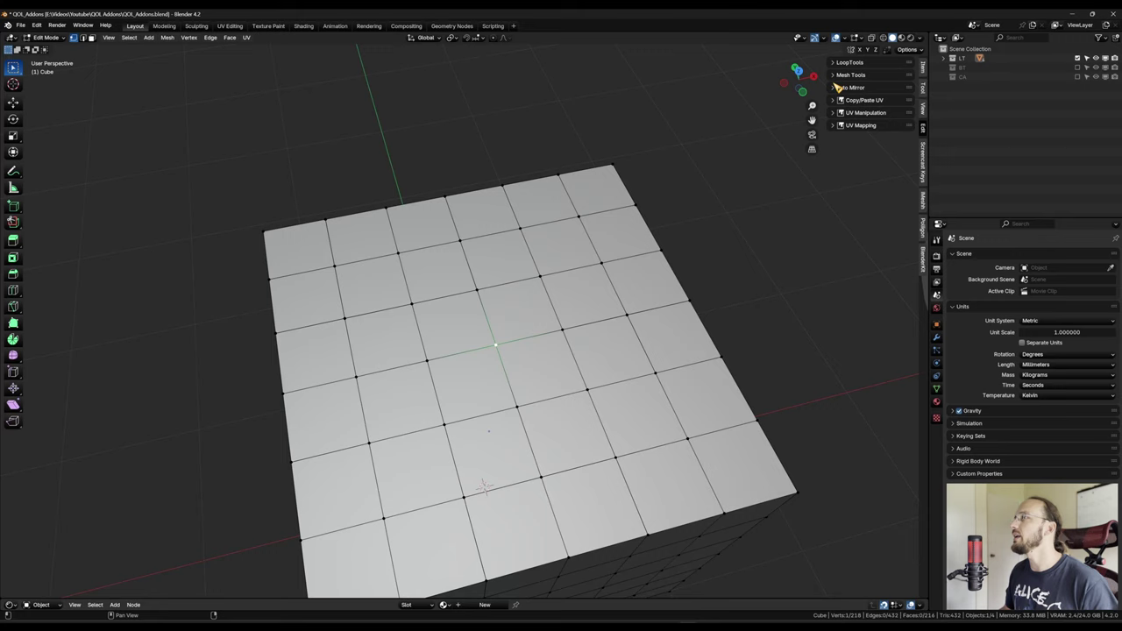
{"action": "left_click", "coordinate": [896, 66]}
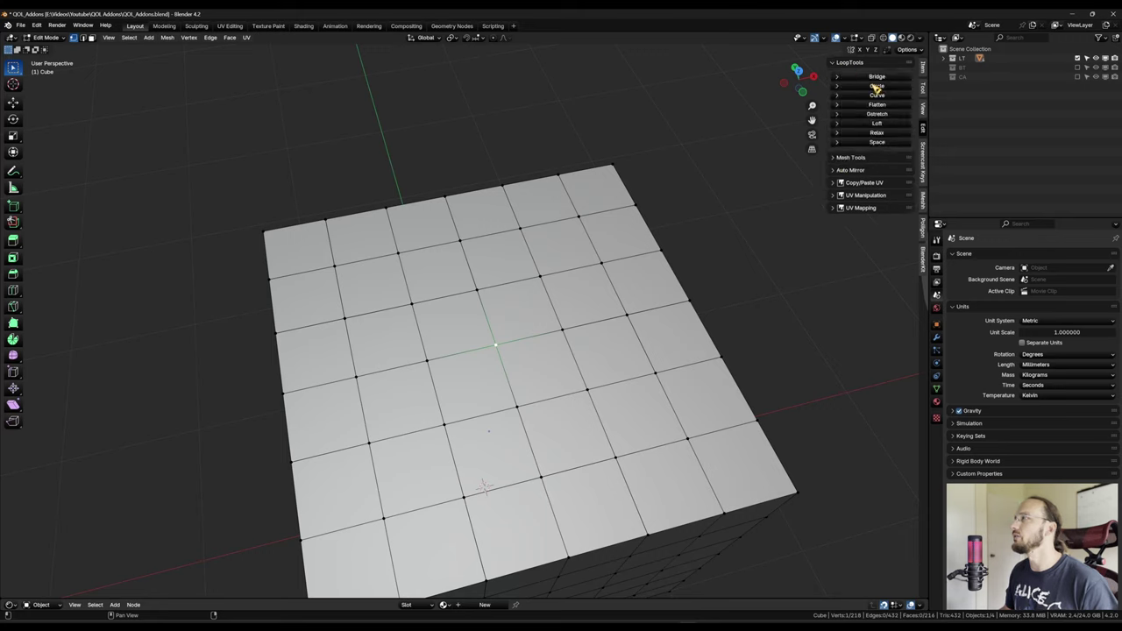
Apply LoopTools Circle around the selected centre vertex on the cube's top
{"action": "right_click", "coordinate": [485, 487]}
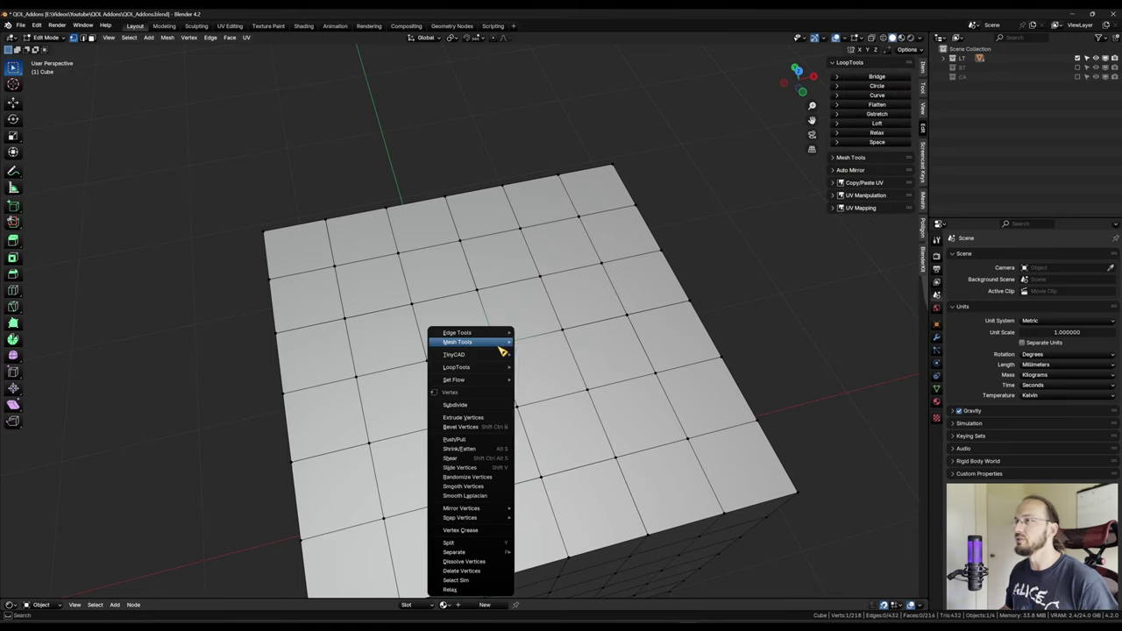
{"action": "mouse_move", "coordinate": [485, 368]}
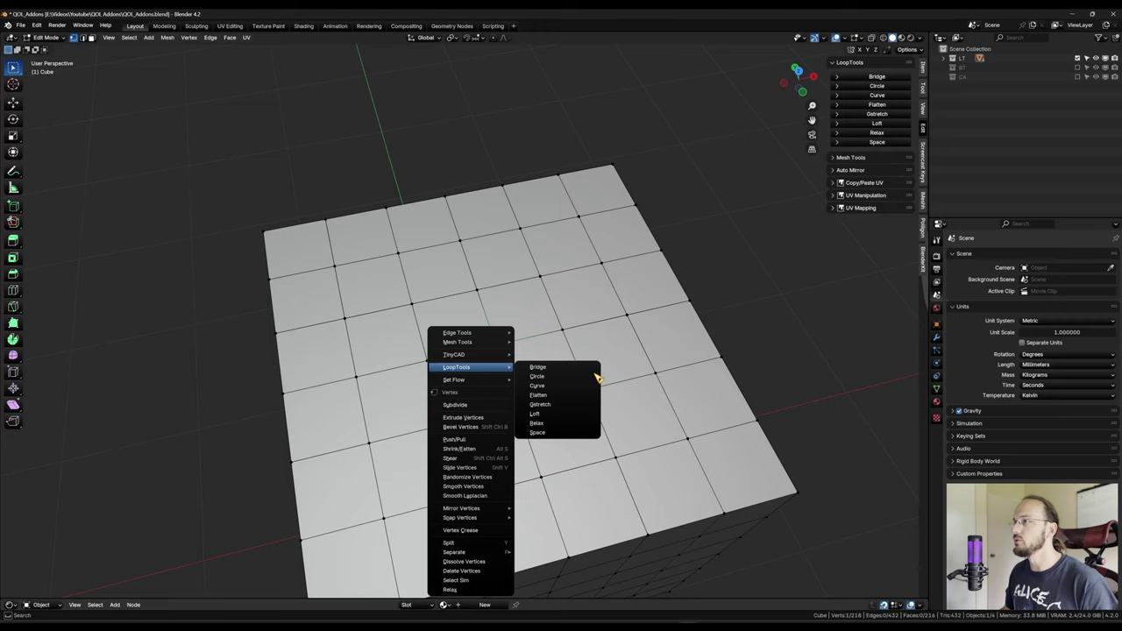
{"action": "left_click", "coordinate": [579, 379]}
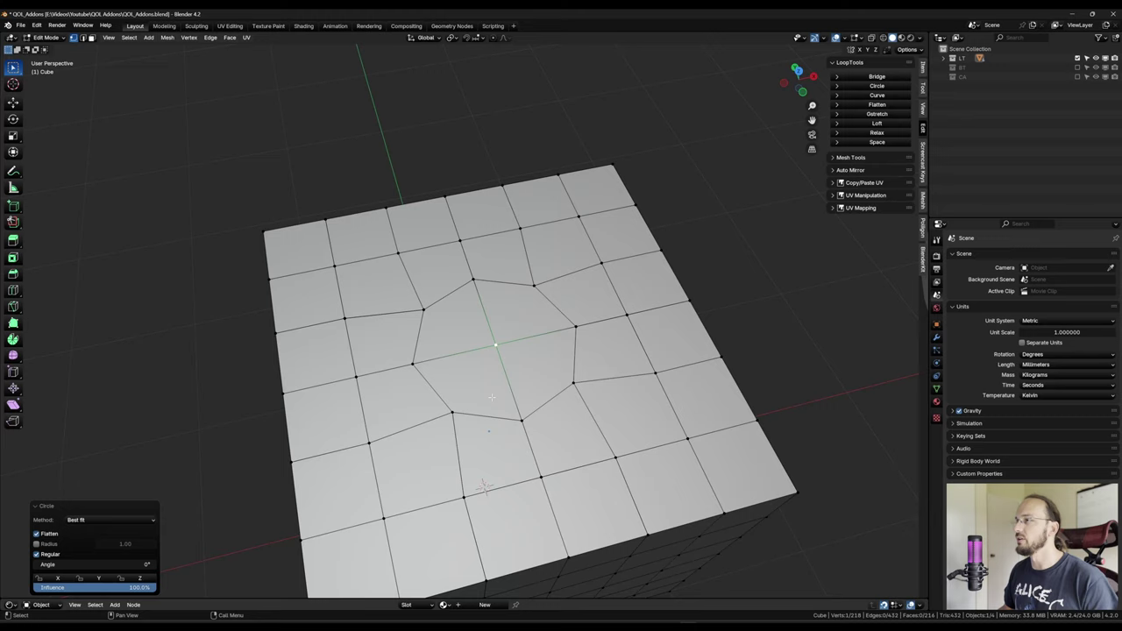
{"action": "middle_click_drag", "start_coordinate": [492, 397], "coordinate": [543, 285]}
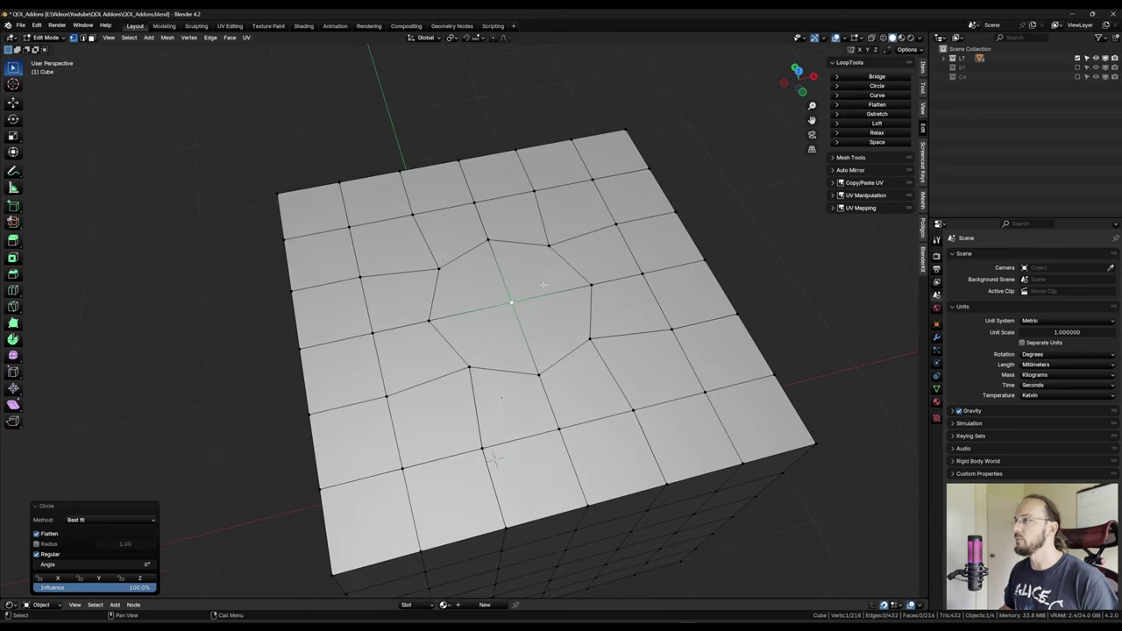
Try the Fit inside method for the circle and return it to Best fit
{"action": "left_click", "coordinate": [118, 522]}
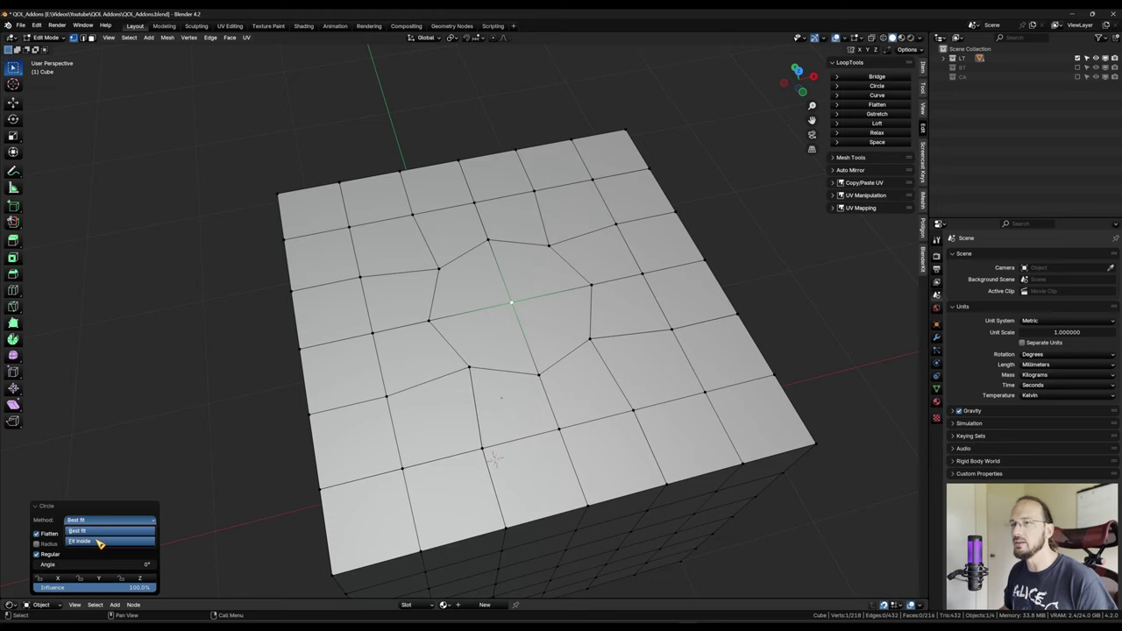
{"action": "left_click", "coordinate": [80, 541]}
{"action": "left_click", "coordinate": [110, 521]}
{"action": "left_click", "coordinate": [109, 533]}
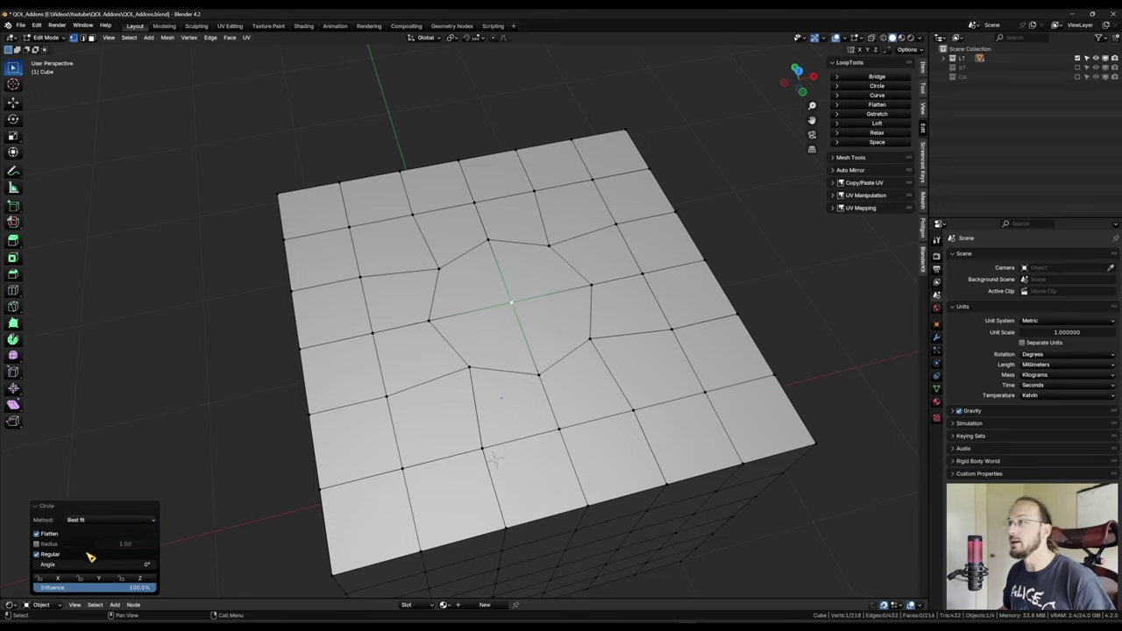
Enable a custom radius for the circle, reduce it to 0.43 and disable it again
{"action": "left_click", "coordinate": [52, 544]}
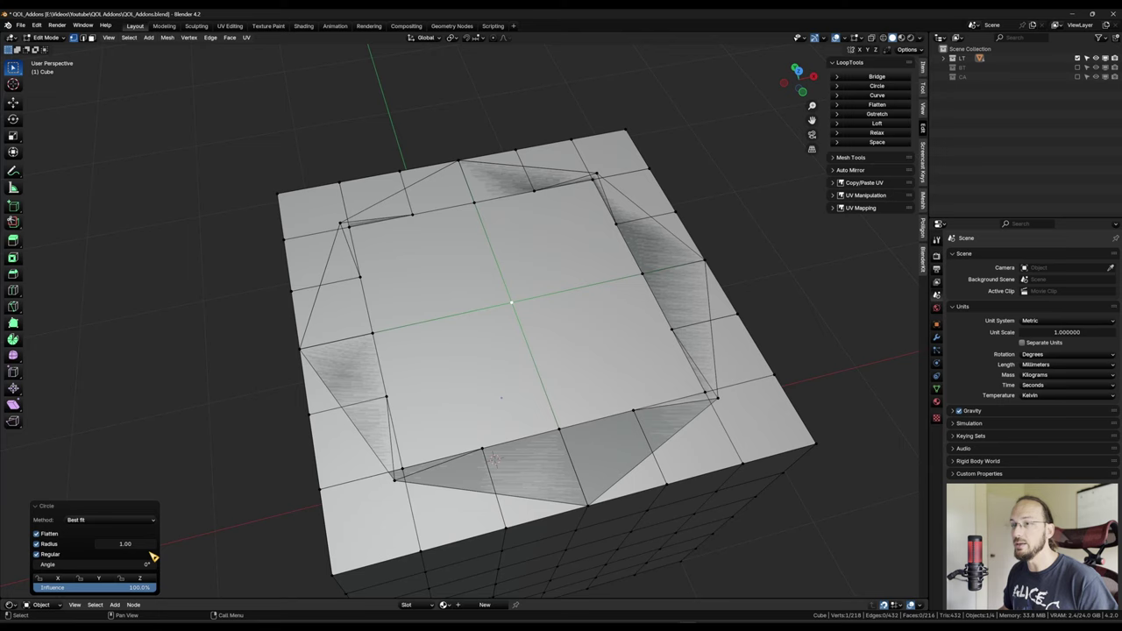
{"action": "left_click_drag", "start_coordinate": [125, 544], "coordinate": [90, 544]}
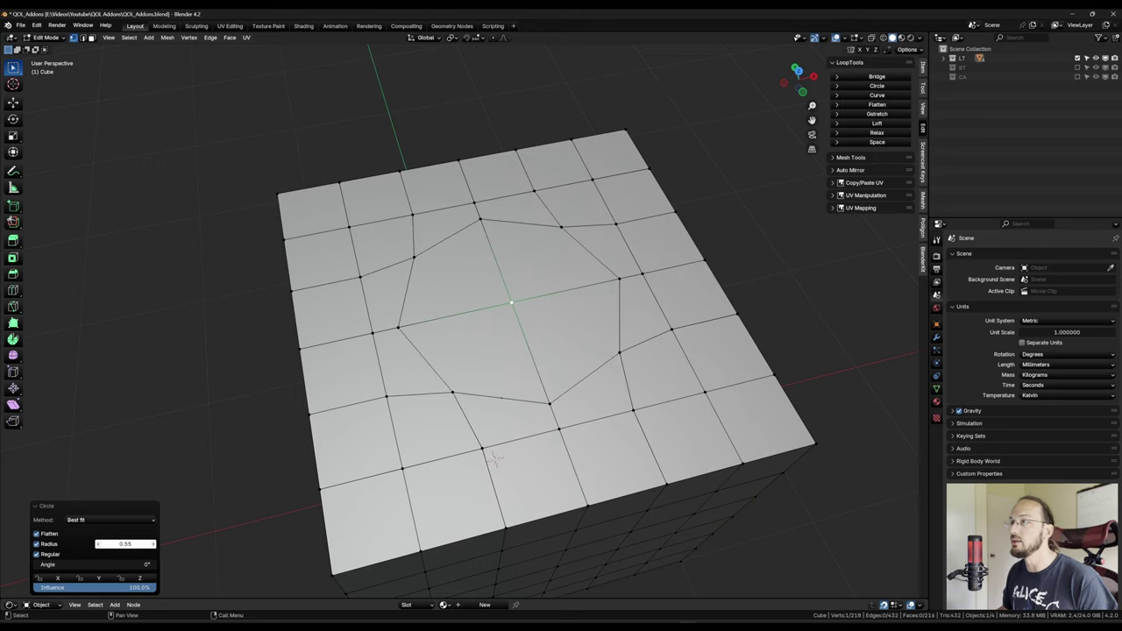
{"action": "left_click_drag", "start_coordinate": [125, 543], "coordinate": [123, 551]}
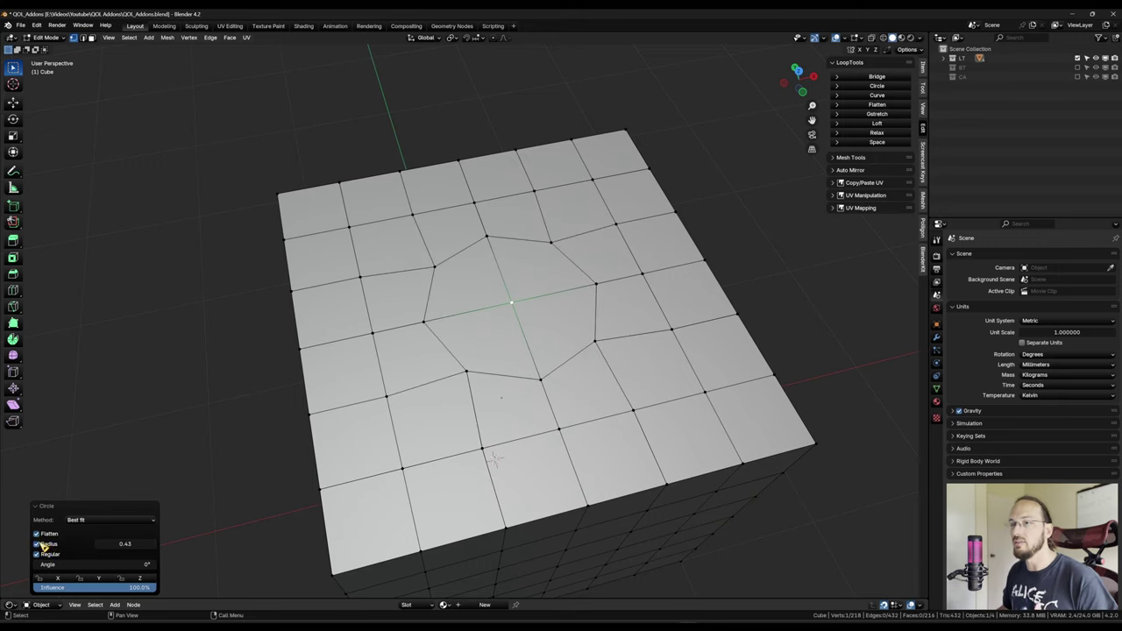
{"action": "left_click", "coordinate": [38, 544]}
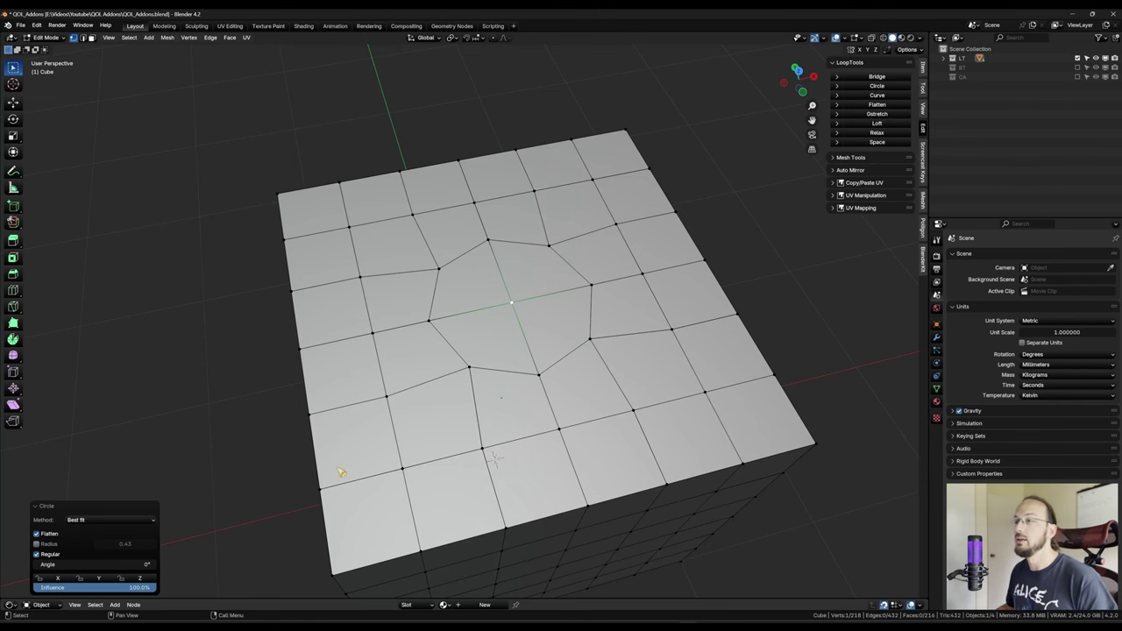
Switch to face selection and extrude the four faces inside the circle upward into a tall column
{"action": "middle_click_drag", "start_coordinate": [460, 309], "coordinate": [526, 282]}
{"action": "scroll", "coordinate": [526, 289], "scroll_direction": "up", "scroll_amount": 1}
{"action": "key", "text": "Tab"}
{"action": "left_click", "coordinate": [568, 270]}
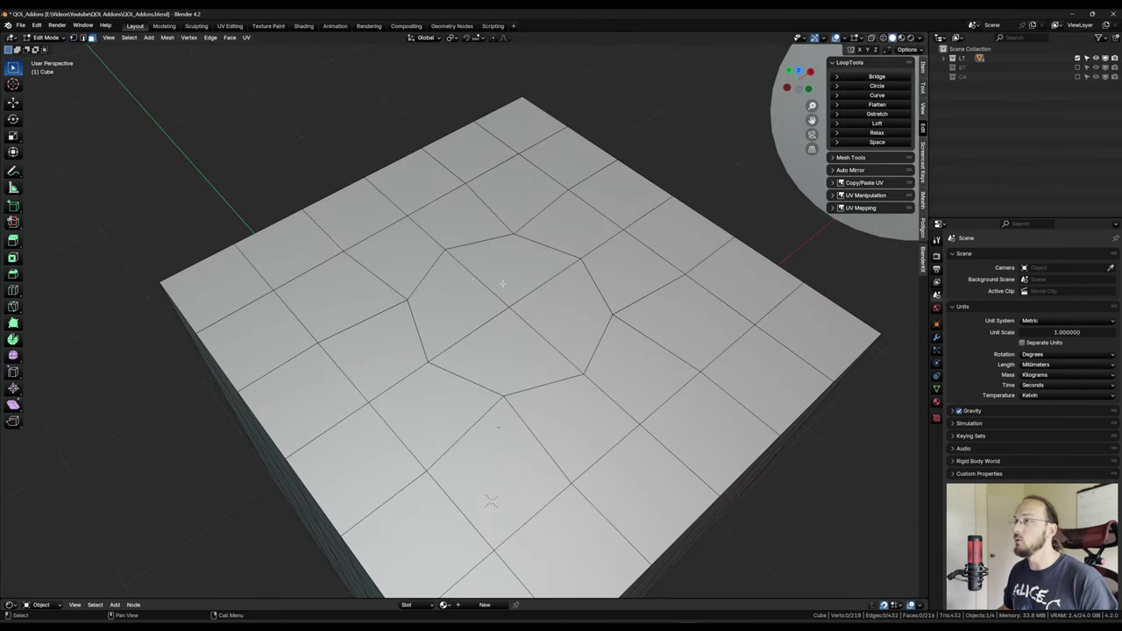
{"action": "left_click_drag", "start_coordinate": [502, 285], "coordinate": [542, 332]}
{"action": "key", "text": "e"}
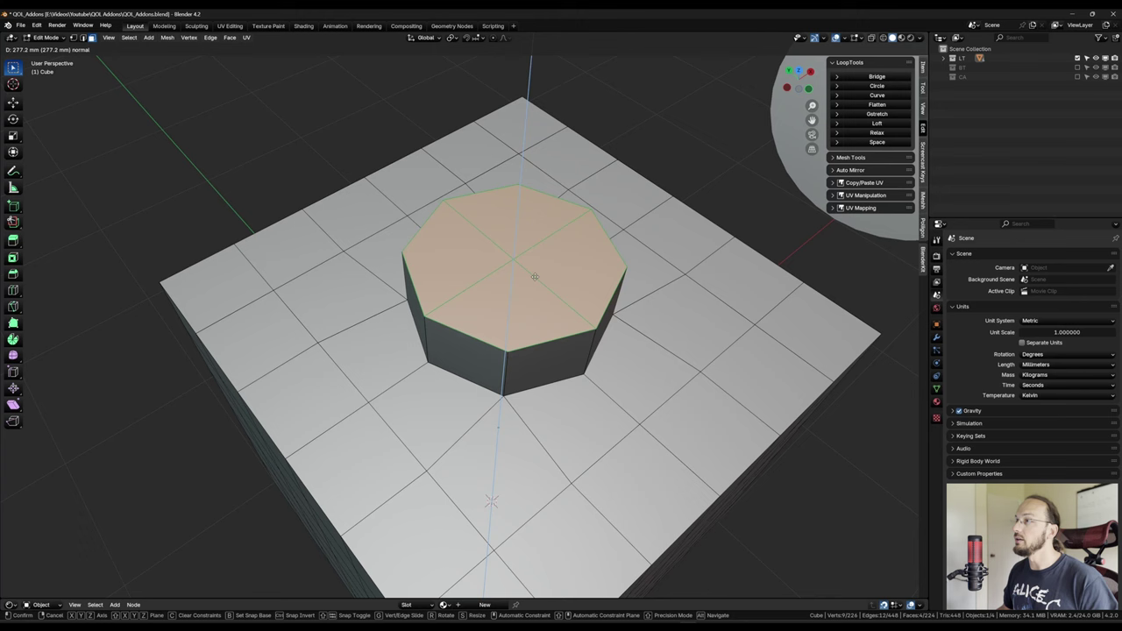
{"action": "left_click", "coordinate": [546, 113]}
{"action": "scroll", "coordinate": [568, 261], "scroll_direction": "down", "scroll_amount": 5}
{"action": "middle_click_drag", "start_coordinate": [529, 302], "coordinate": [614, 331]}
{"action": "scroll", "coordinate": [574, 258], "scroll_direction": "up", "scroll_amount": 3}
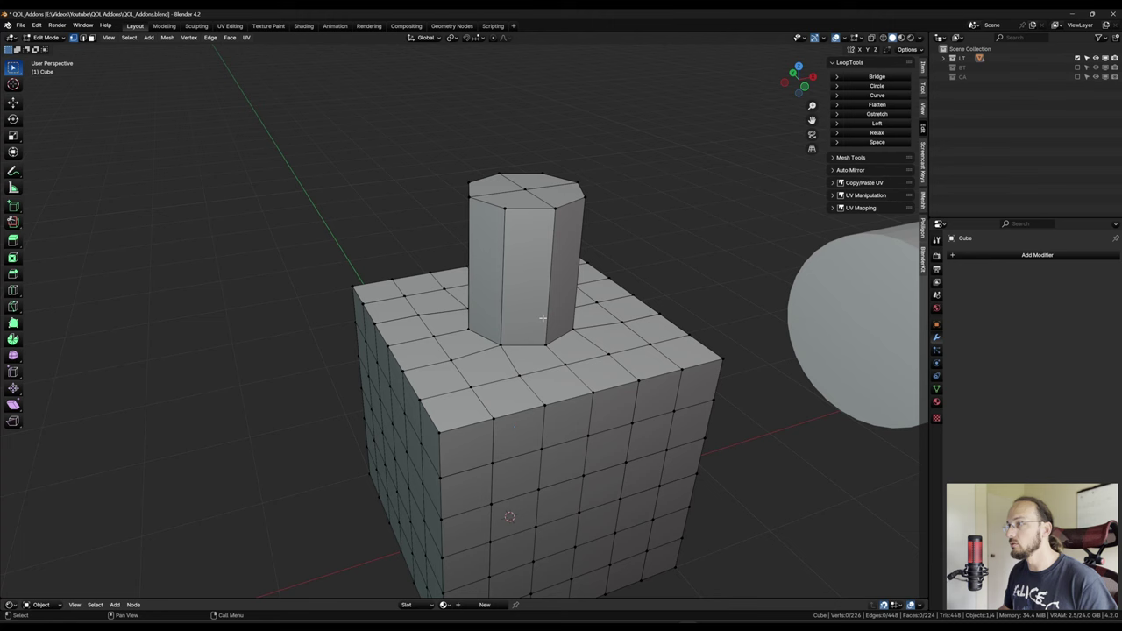
Switch to edge selection and wireframe shading and select the edges around the column's base
{"action": "middle_click_drag", "start_coordinate": [543, 318], "coordinate": [571, 293]}
{"action": "scroll", "coordinate": [561, 290], "scroll_direction": "up", "scroll_amount": 5}
{"action": "left_click", "coordinate": [453, 394], "text": "alt"}
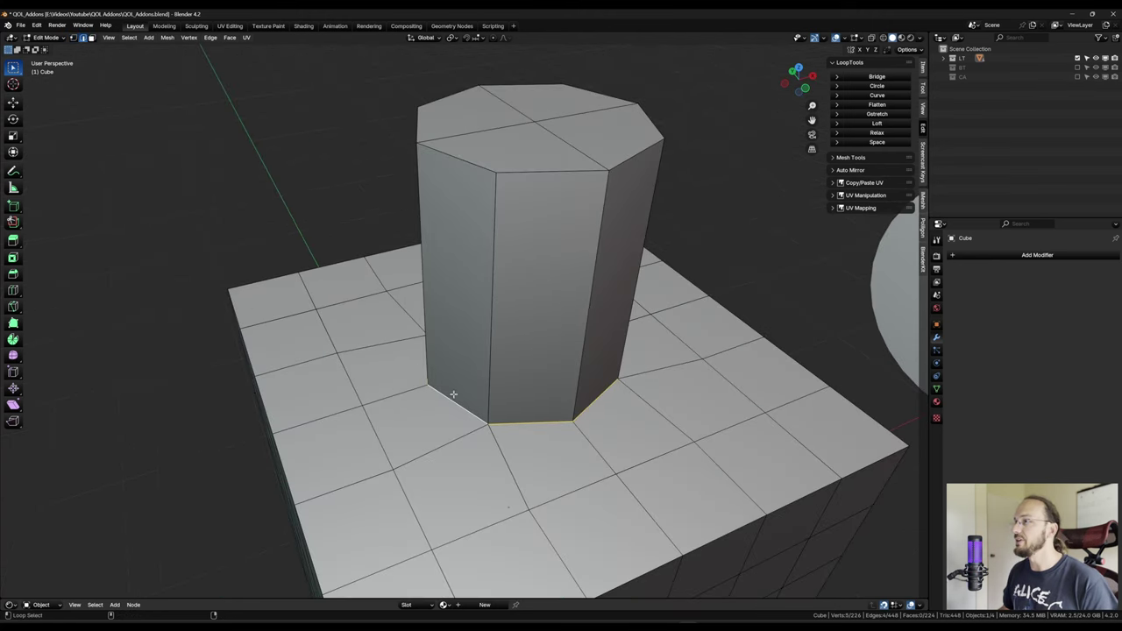
{"action": "middle_click_drag", "start_coordinate": [740, 350], "coordinate": [642, 333]}
{"action": "key", "text": "shift+z"}
{"action": "left_click", "coordinate": [614, 411], "text": "alt+shift"}
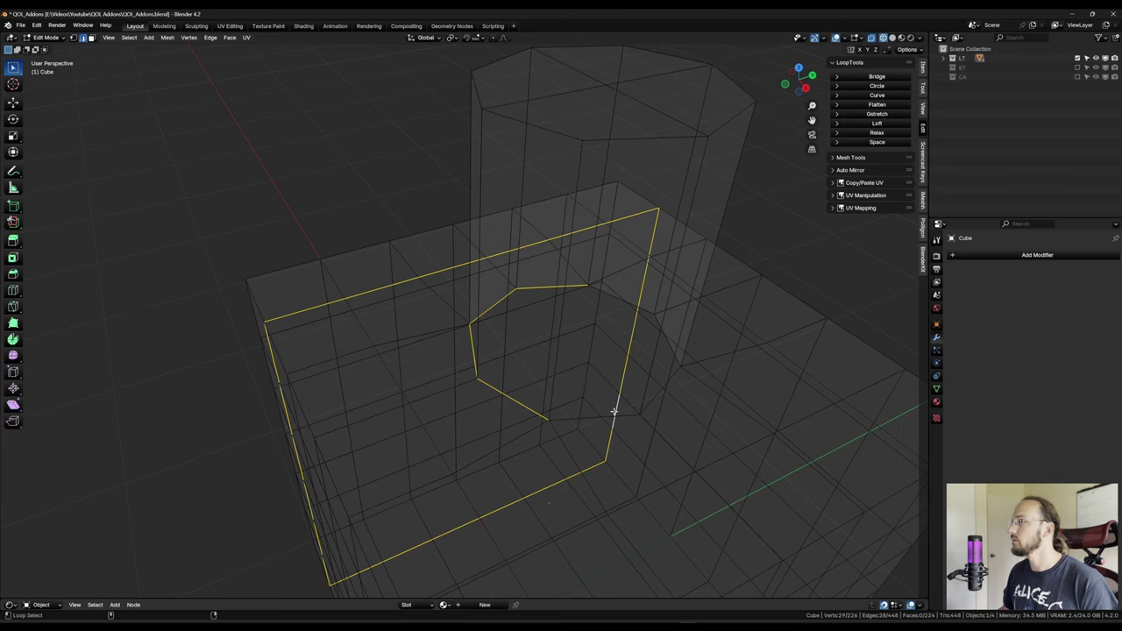
{"action": "left_click", "coordinate": [516, 401], "text": "alt"}
{"action": "left_click", "coordinate": [501, 296], "text": "alt+shift"}
{"action": "left_click", "coordinate": [688, 306], "text": "alt+shift"}
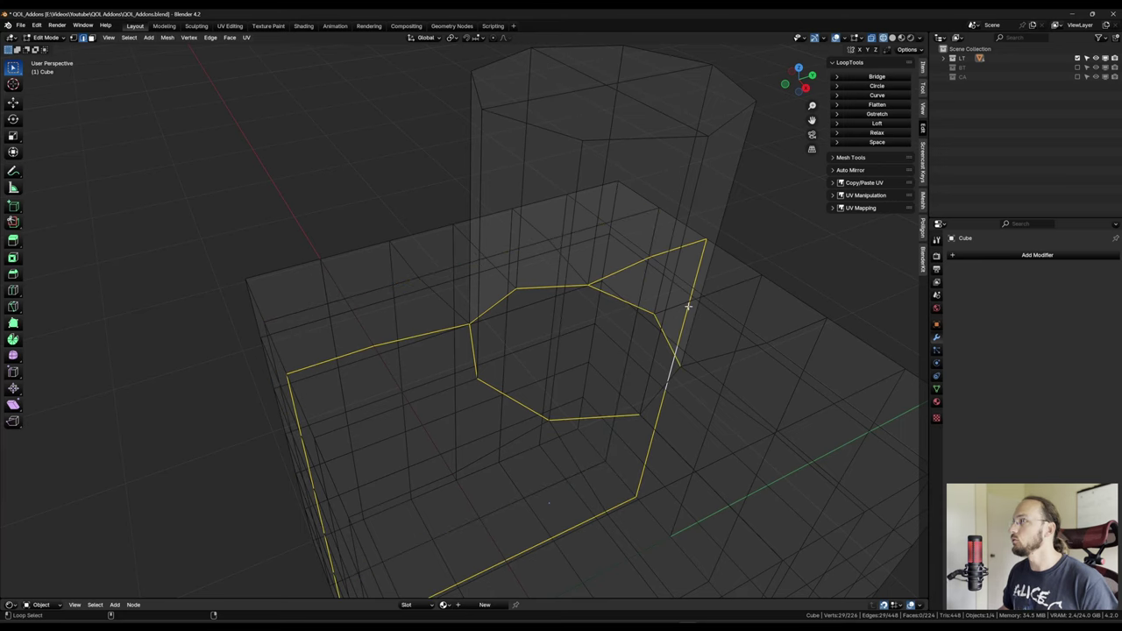
{"action": "left_click", "coordinate": [690, 246], "text": "alt+shift"}
Add the edges of the column's top rim and the missing base edge to the selection
{"action": "left_click", "coordinate": [733, 119], "text": "alt+shift"}
{"action": "left_click", "coordinate": [500, 60], "text": "alt+shift"}
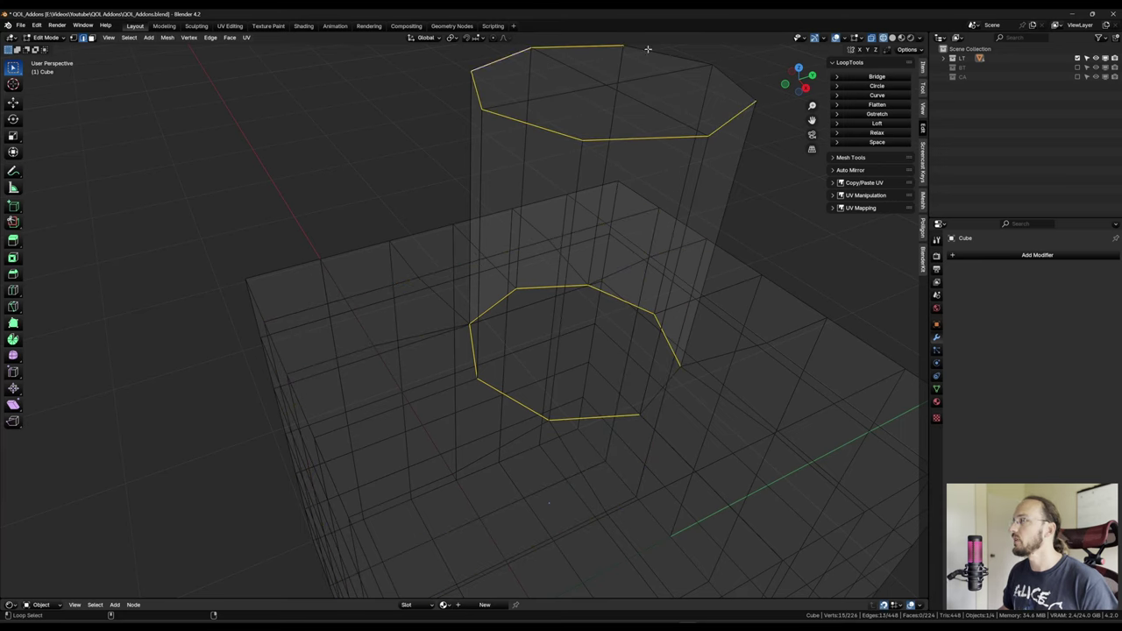
{"action": "left_click", "coordinate": [646, 49], "text": "alt+shift"}
{"action": "left_click", "coordinate": [666, 385], "text": "shift"}
{"action": "left_click", "coordinate": [669, 376], "text": "shift"}
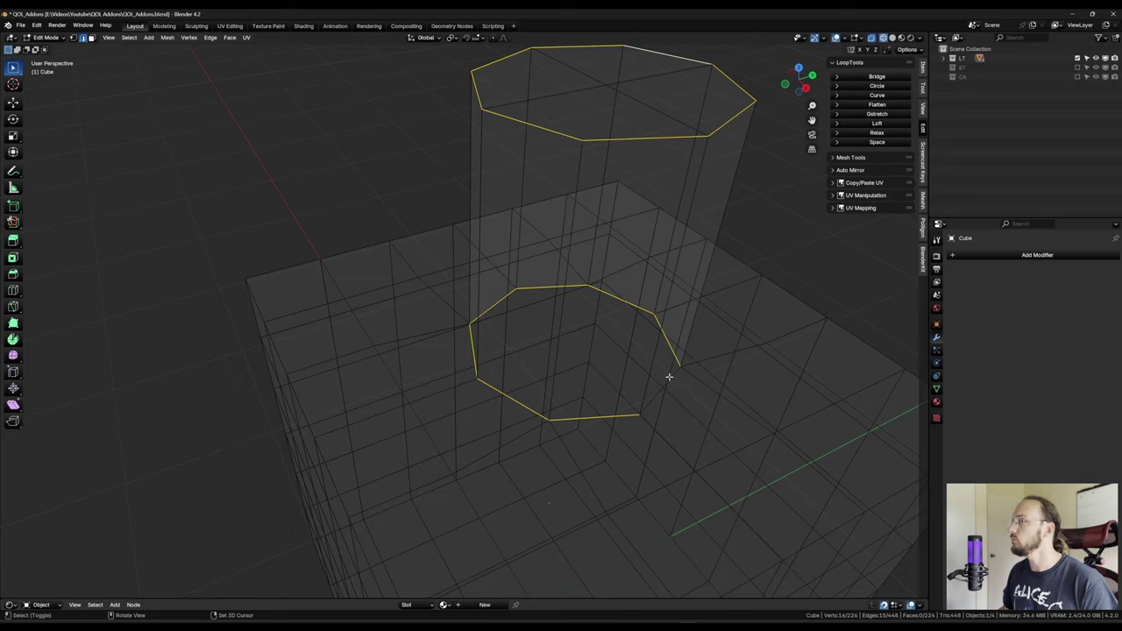
{"action": "left_click", "coordinate": [661, 390], "text": "shift"}
Bevel the selected rim and base edges by about 21 mm with 2 segments
{"action": "middle_click_drag", "start_coordinate": [662, 389], "coordinate": [677, 383]}
{"action": "key", "text": "ctrl+b"}
{"action": "scroll", "coordinate": [686, 385], "scroll_direction": "up", "scroll_amount": 1}
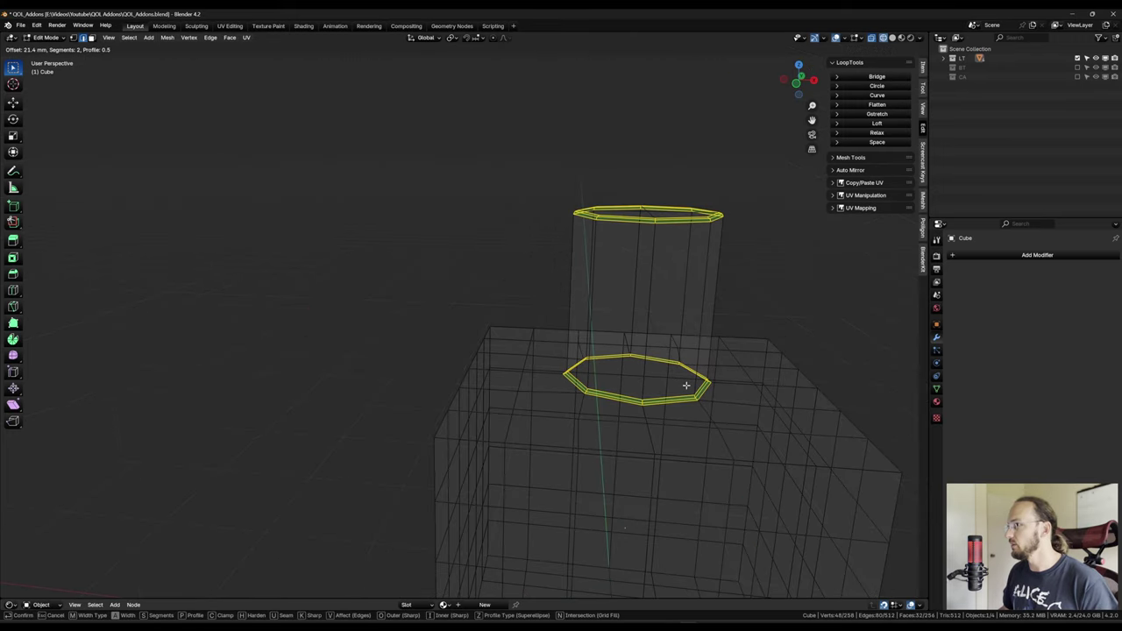
{"action": "left_click", "coordinate": [686, 385]}
In Object Mode with solid shading, add a level 2 Subdivision modifier to the cube and shade it smooth
{"action": "key", "text": "Tab"}
{"action": "key", "text": "shift+z"}
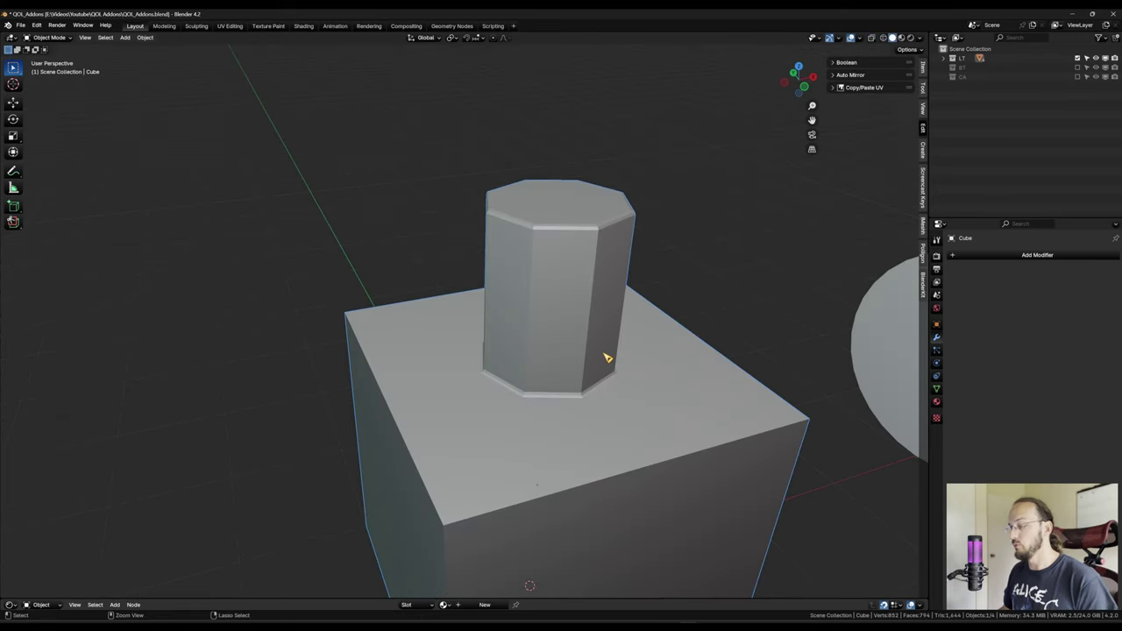
{"action": "key", "text": "ctrl+2"}
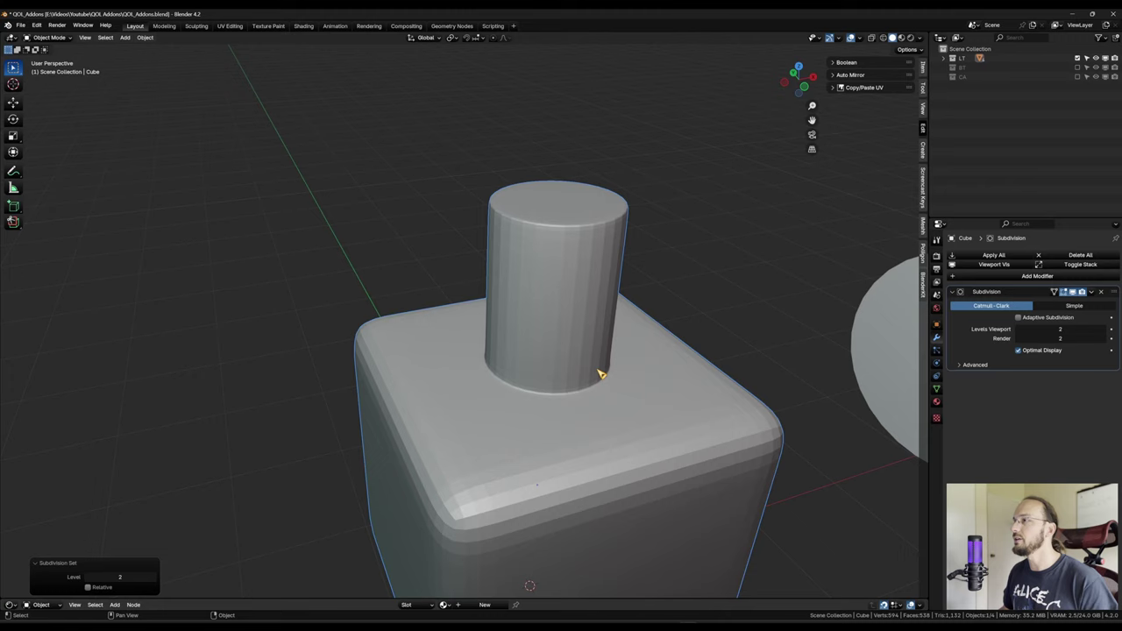
{"action": "right_click", "coordinate": [602, 374]}
{"action": "left_click", "coordinate": [603, 375]}
Examine the smoothed column and its transition into the cube's top from several angles and distances
{"action": "middle_click_drag", "start_coordinate": [653, 390], "coordinate": [680, 386]}
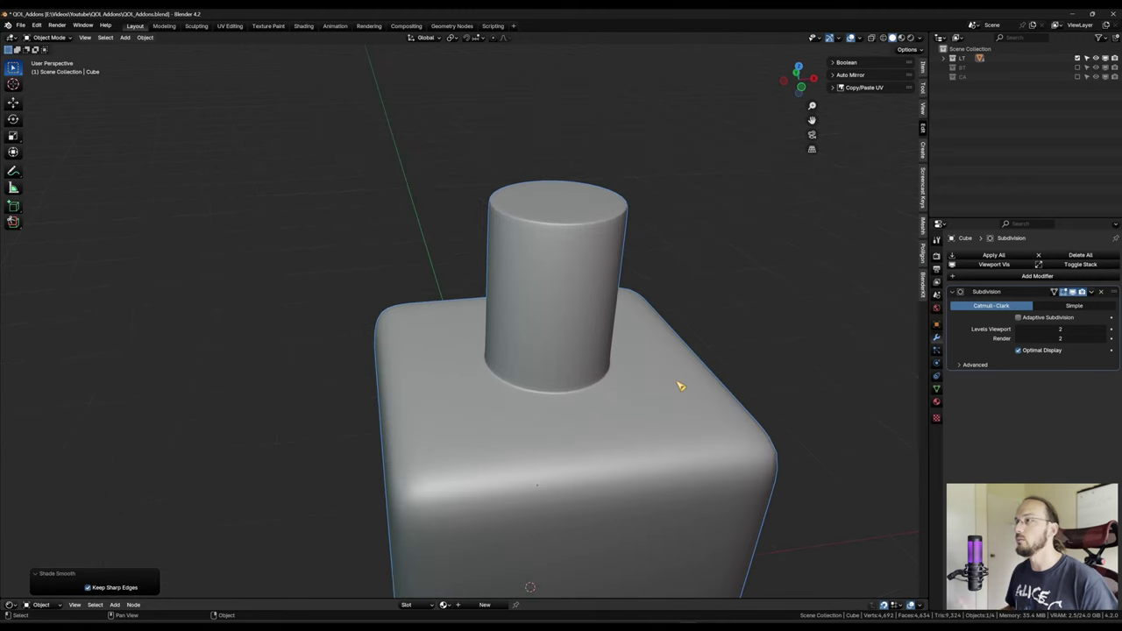
{"action": "scroll", "coordinate": [644, 390], "scroll_direction": "down", "scroll_amount": 4}
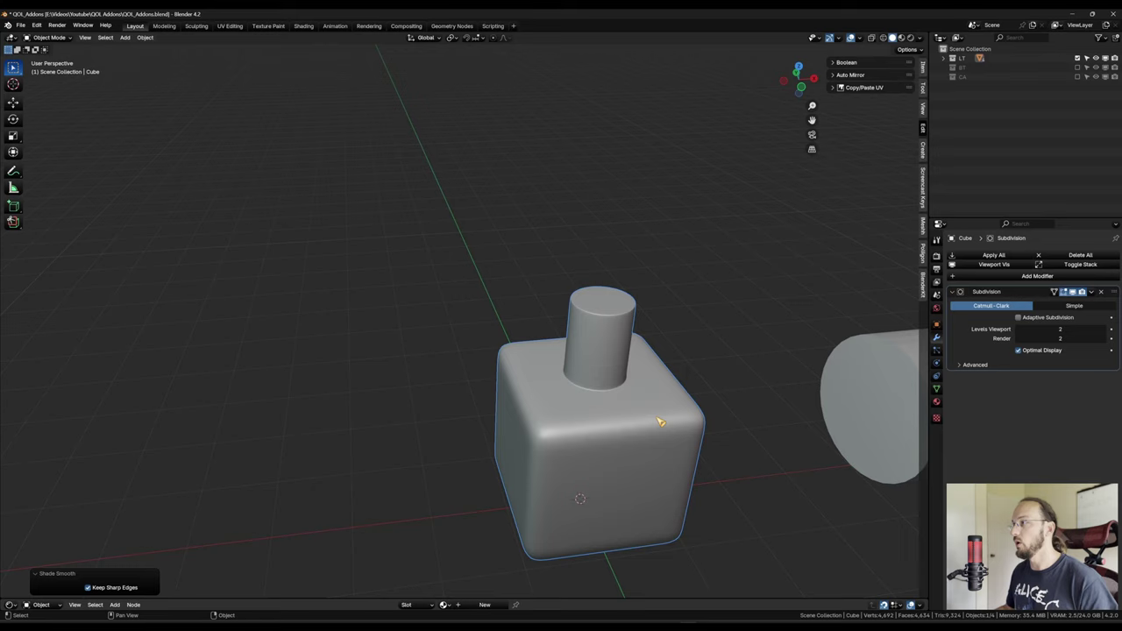
{"action": "middle_click_drag", "start_coordinate": [700, 429], "coordinate": [714, 436]}
{"action": "middle_click_drag", "start_coordinate": [714, 436], "coordinate": [617, 444], "text": "shift"}
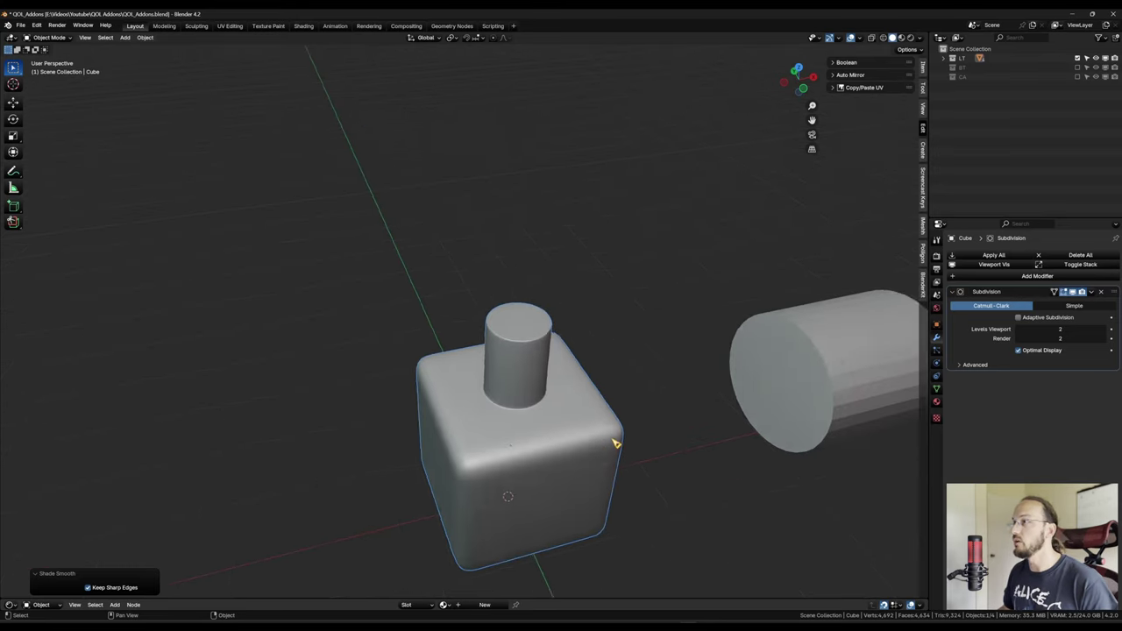
{"action": "scroll", "coordinate": [615, 442], "scroll_direction": "up", "scroll_amount": 5}
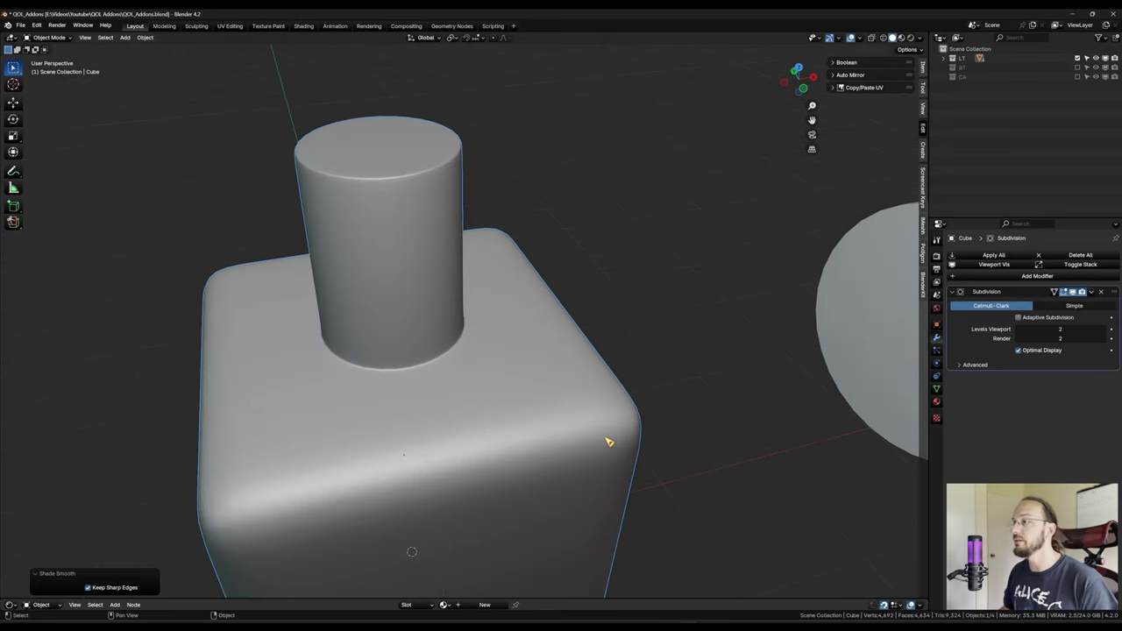
{"action": "scroll", "coordinate": [608, 440], "scroll_direction": "down", "scroll_amount": 1}
{"action": "middle_click_drag", "start_coordinate": [629, 437], "coordinate": [618, 434]}
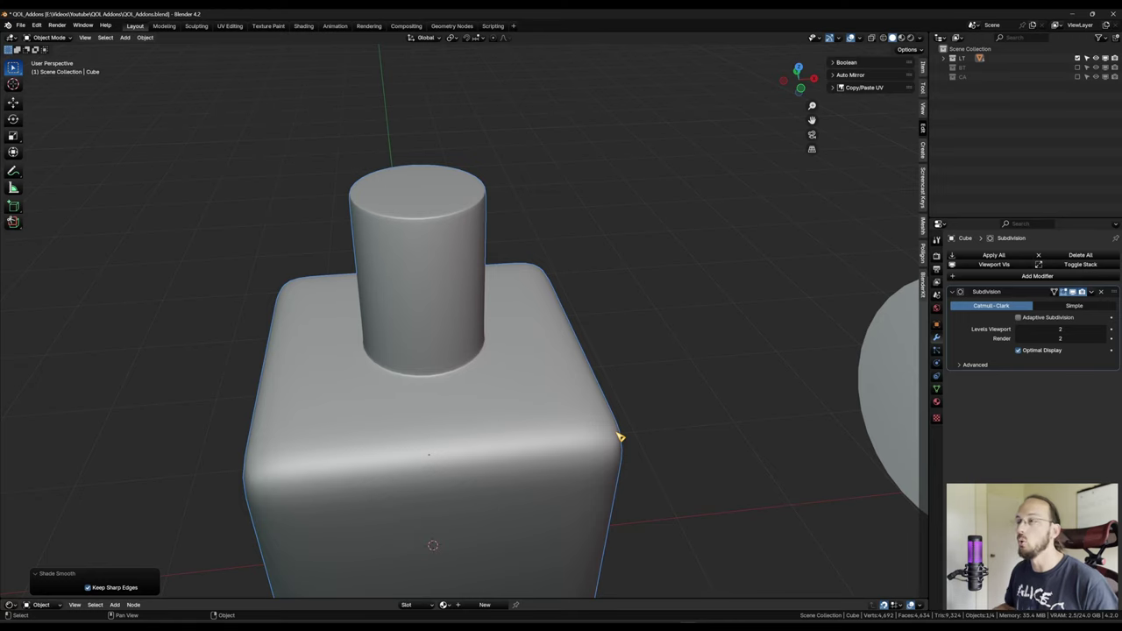
{"action": "scroll", "coordinate": [620, 436], "scroll_direction": "down", "scroll_amount": 2}
{"action": "middle_click_drag", "start_coordinate": [480, 432], "coordinate": [472, 321], "text": "shift"}
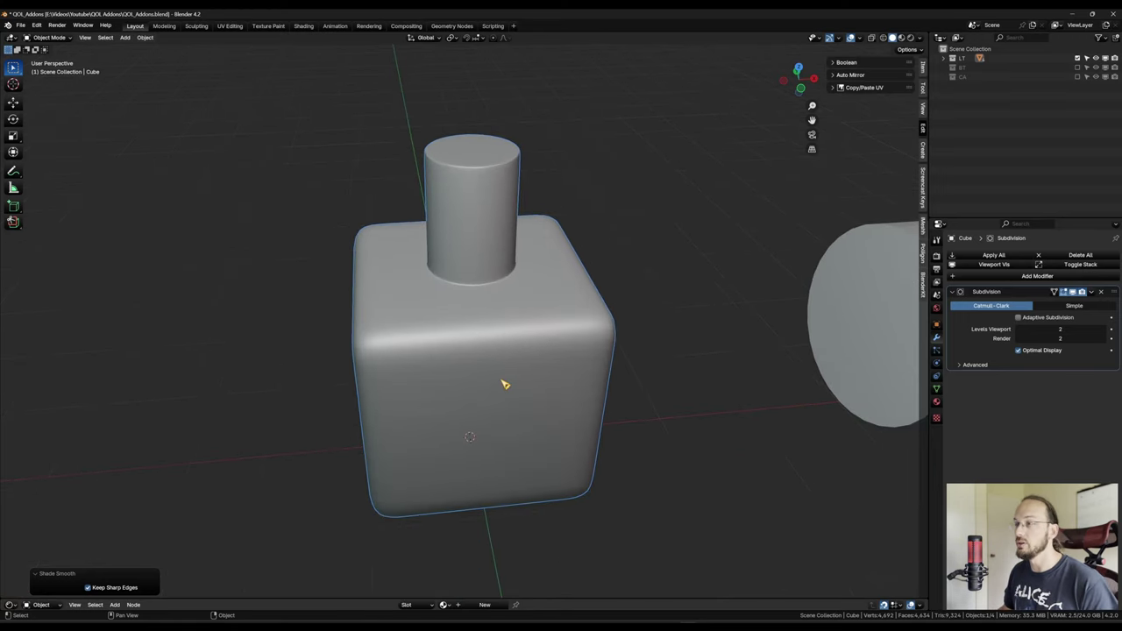
{"action": "middle_click_drag", "start_coordinate": [628, 394], "coordinate": [602, 408]}
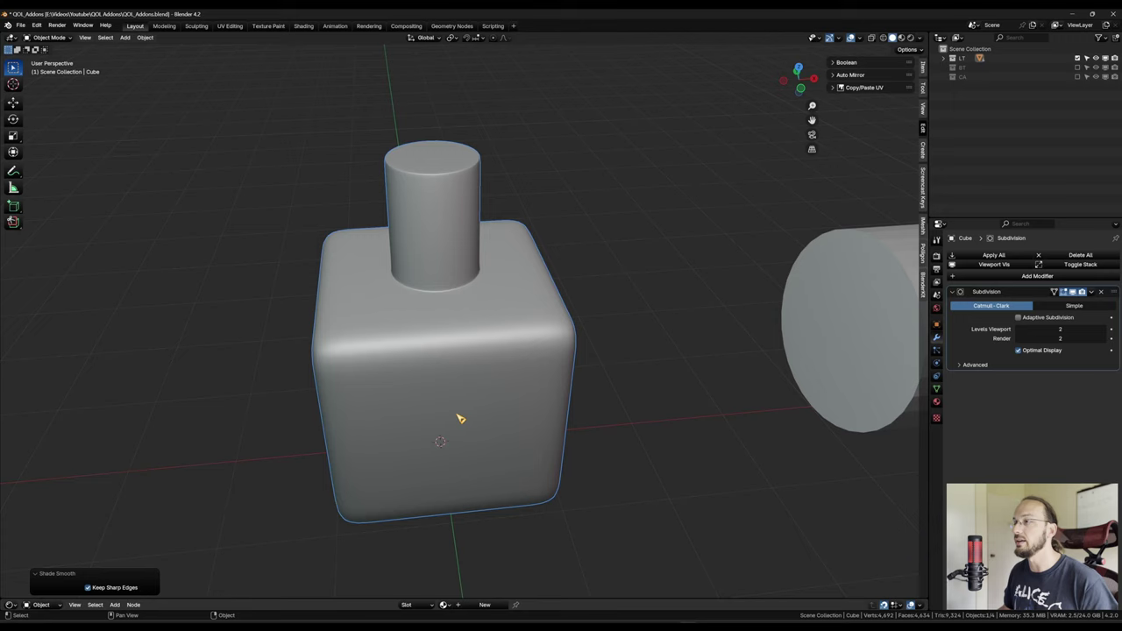
Select the large cylinder beside the cube and open it in Edit Mode with vertex selection
{"action": "middle_click_drag", "start_coordinate": [850, 364], "coordinate": [496, 406], "text": "shift"}
{"action": "scroll", "coordinate": [631, 413], "scroll_direction": "up", "scroll_amount": 2}
{"action": "middle_click_drag", "start_coordinate": [661, 378], "coordinate": [702, 386]}
{"action": "middle_click_drag", "start_coordinate": [657, 391], "coordinate": [651, 459], "text": "shift"}
{"action": "scroll", "coordinate": [570, 276], "scroll_direction": "up", "scroll_amount": 3}
{"action": "middle_click_drag", "start_coordinate": [568, 270], "coordinate": [526, 293]}
{"action": "left_click", "coordinate": [569, 298]}
{"action": "key", "text": "Tab"}
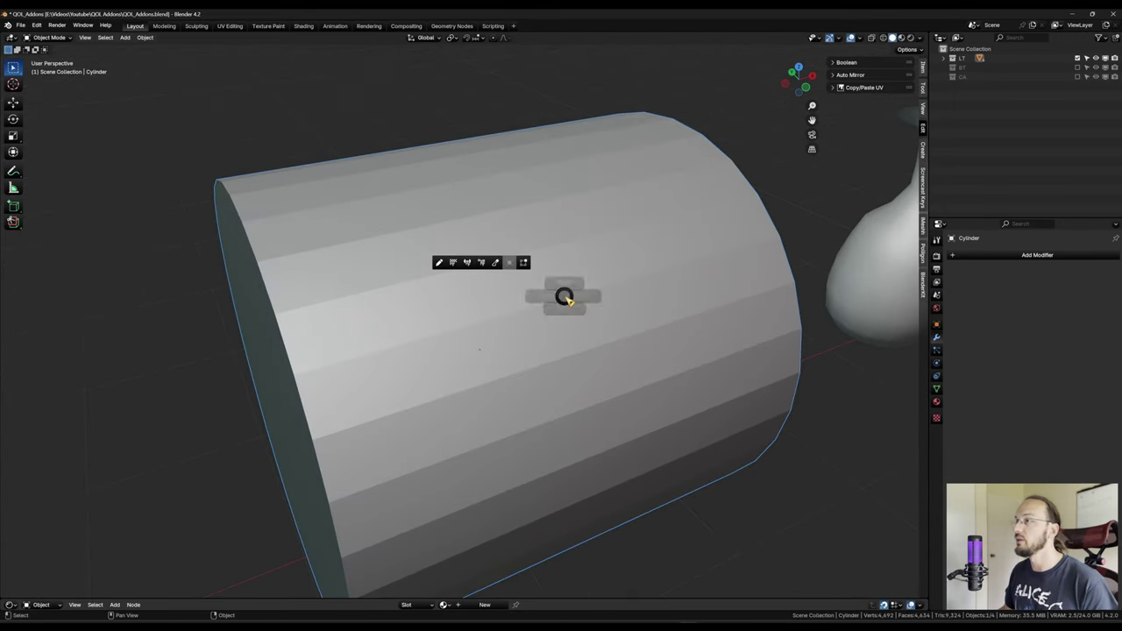
{"action": "left_click", "coordinate": [525, 314]}
Select the ring of vertices around a two-by-two block of faces on the cylinder's side and apply LoopTools Circle
{"action": "left_click", "coordinate": [597, 347]}
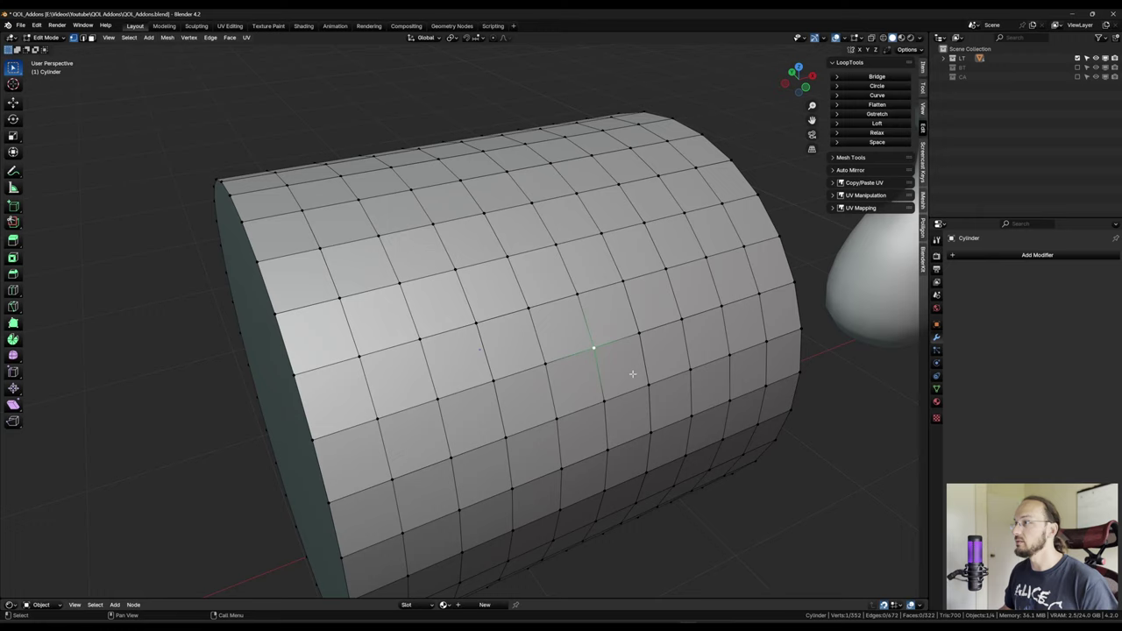
{"action": "middle_click_drag", "start_coordinate": [598, 347], "coordinate": [575, 323]}
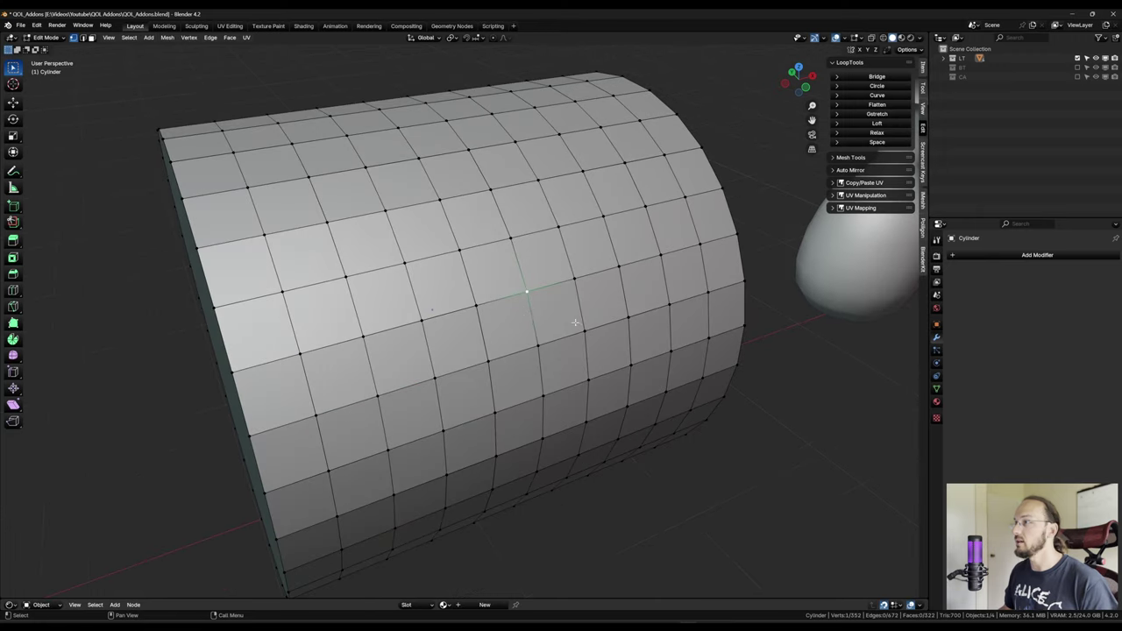
{"action": "left_click", "coordinate": [489, 361]}
{"action": "left_click", "coordinate": [459, 252], "text": "ctrl"}
{"action": "left_click", "coordinate": [558, 228], "text": "ctrl"}
{"action": "left_click", "coordinate": [584, 331], "text": "ctrl"}
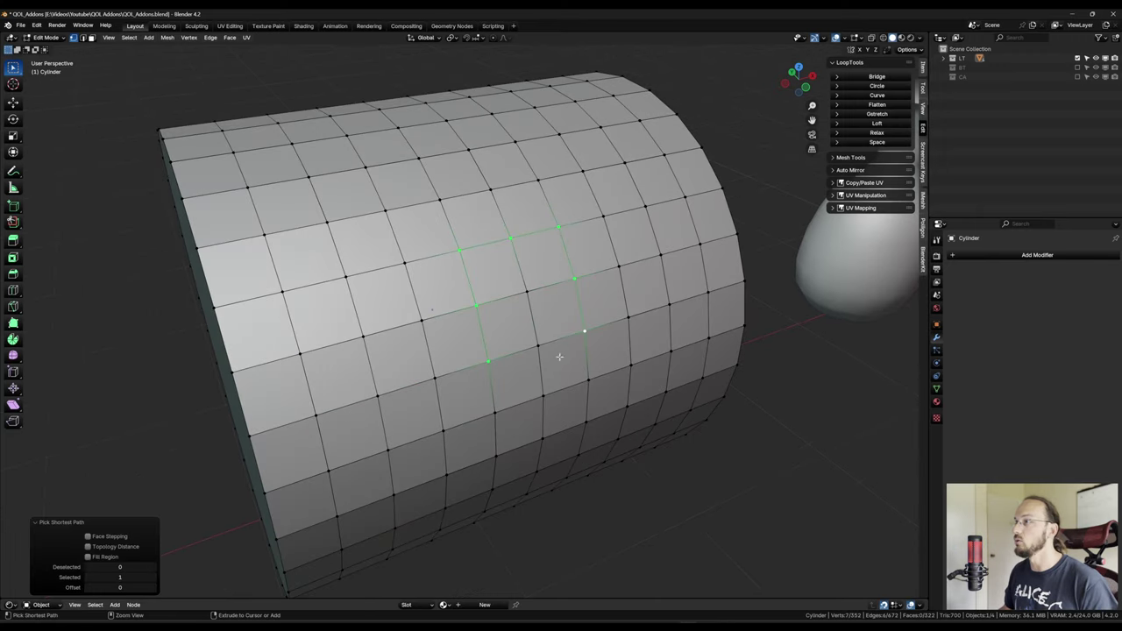
{"action": "right_click", "coordinate": [558, 303]}
{"action": "mouse_move", "coordinate": [570, 299]}
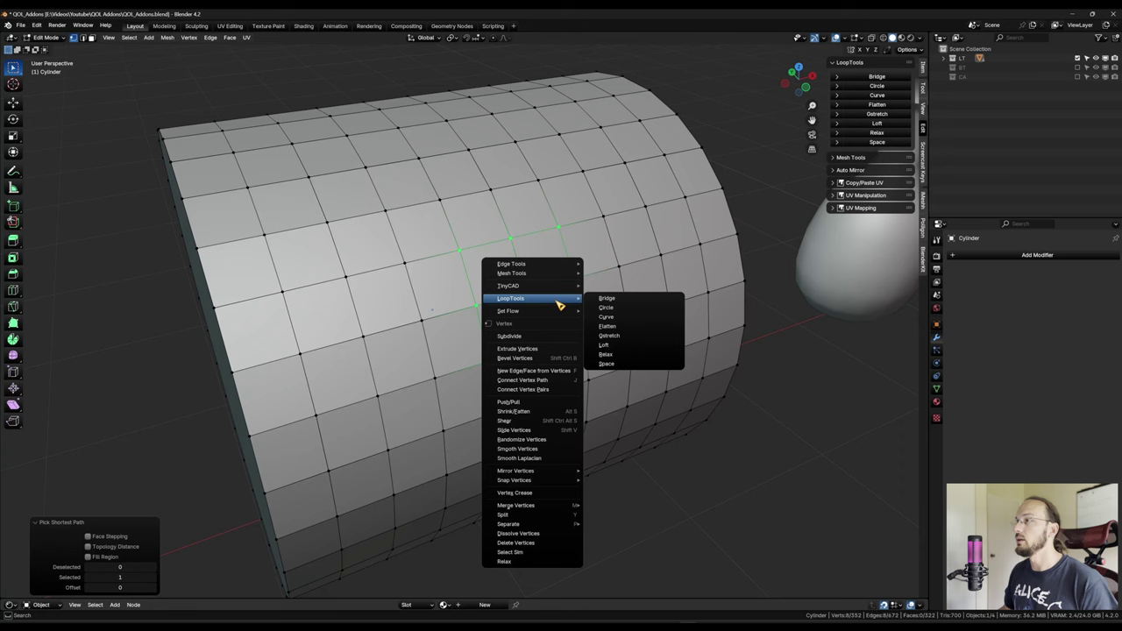
{"action": "left_click", "coordinate": [671, 315]}
Disable the circle's Flatten option so it follows the cylinder's curvature
{"action": "middle_click_drag", "start_coordinate": [656, 369], "coordinate": [651, 396]}
{"action": "scroll", "coordinate": [601, 397], "scroll_direction": "up", "scroll_amount": 4}
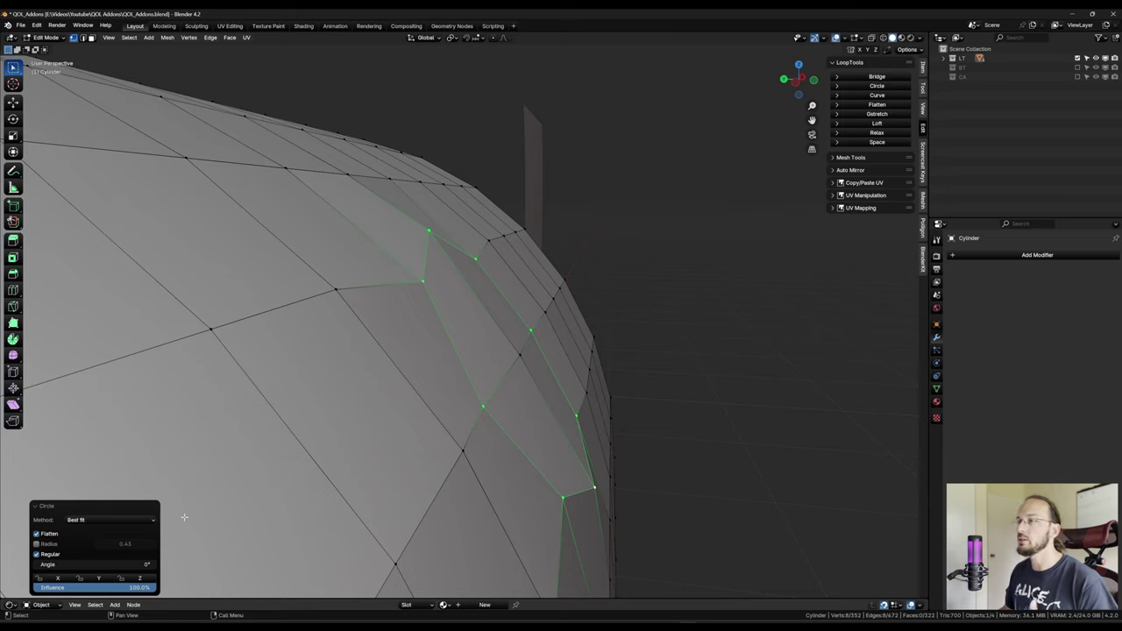
{"action": "left_click", "coordinate": [36, 534]}
{"action": "middle_click_drag", "start_coordinate": [588, 383], "coordinate": [550, 406]}
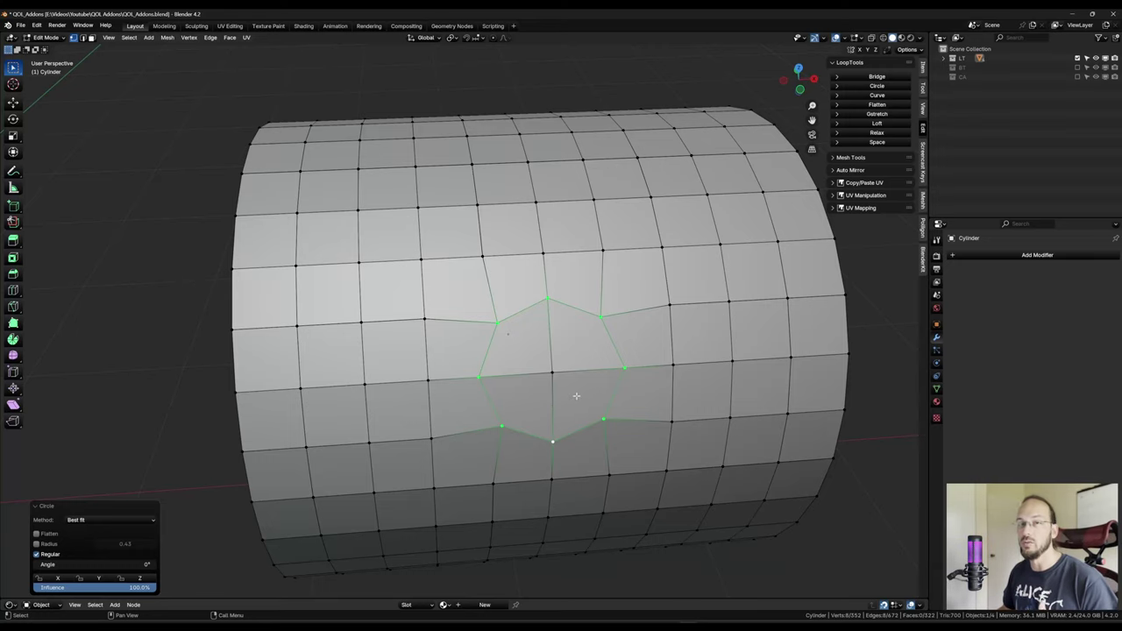
Delete the vertex at the circle's centre to cut a hole in the cylinder's side
{"action": "mouse_move", "coordinate": [572, 372]}
{"action": "middle_mouse_down"}
{"action": "mouse_move", "coordinate": [596, 360]}
{"action": "mouse_move", "coordinate": [586, 388]}
{"action": "middle_mouse_up"}
{"action": "scroll", "coordinate": [586, 389], "scroll_direction": "up", "scroll_amount": 4}
{"action": "left_click", "coordinate": [461, 363]}
{"action": "key", "text": "x"}
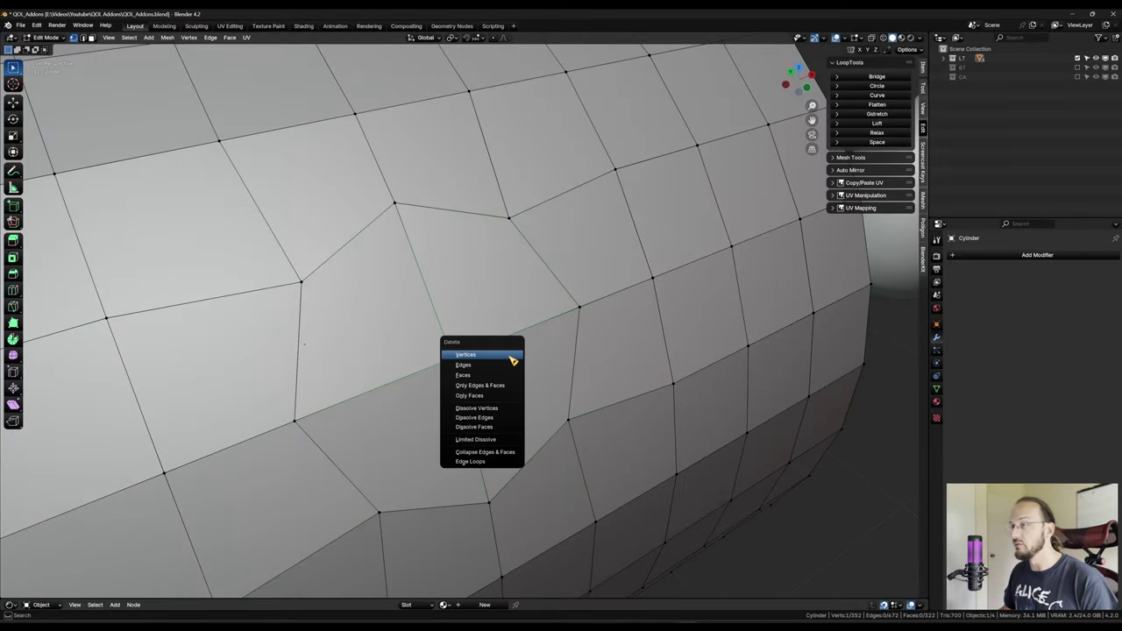
{"action": "left_click", "coordinate": [513, 360]}
Return the cylinder to Object Mode
{"action": "scroll", "coordinate": [514, 363], "scroll_direction": "down", "scroll_amount": 8}
{"action": "middle_click_drag", "start_coordinate": [513, 363], "coordinate": [488, 349]}
{"action": "middle_click_drag", "start_coordinate": [487, 350], "coordinate": [676, 421], "text": "ctrl"}
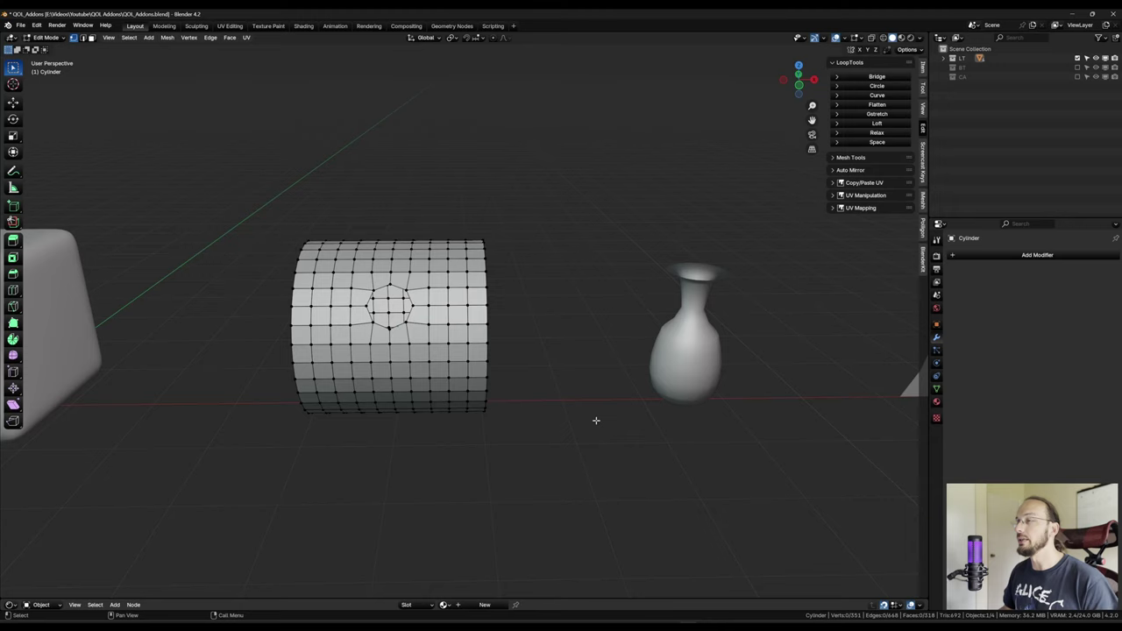
{"action": "key", "text": "Tab"}
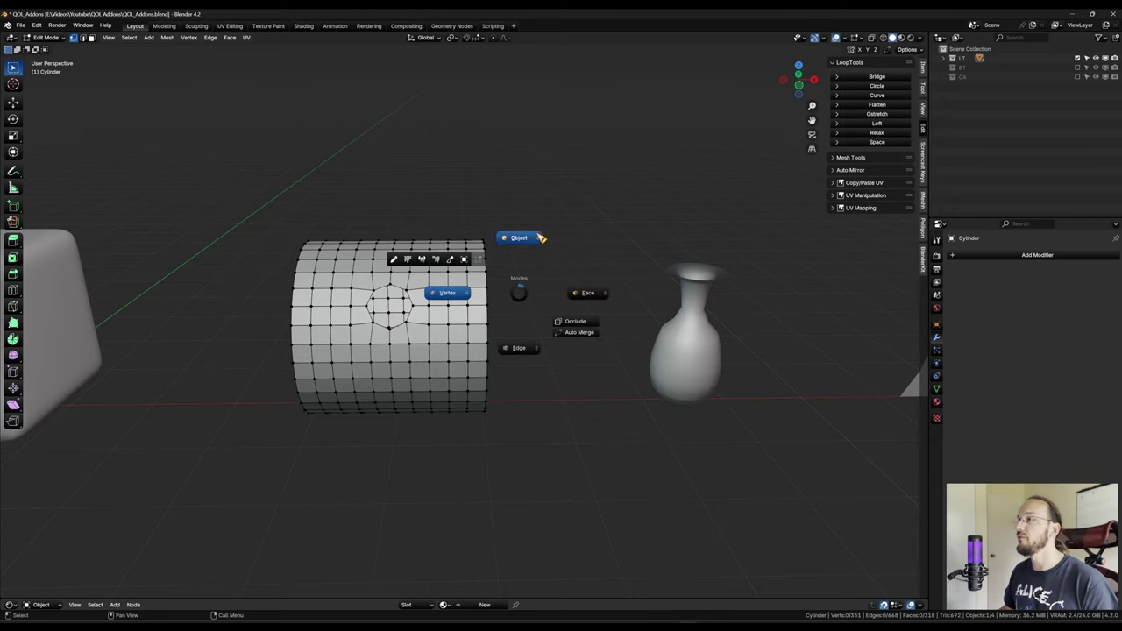
{"action": "left_click", "coordinate": [541, 237]}
Switch to the front orthographic view and select the vase
{"action": "middle_click_drag", "start_coordinate": [586, 358], "coordinate": [361, 374], "text": "shift"}
{"action": "scroll", "coordinate": [460, 379], "scroll_direction": "up", "scroll_amount": 5}
{"action": "middle_click_drag", "start_coordinate": [492, 404], "coordinate": [571, 310], "text": "shift"}
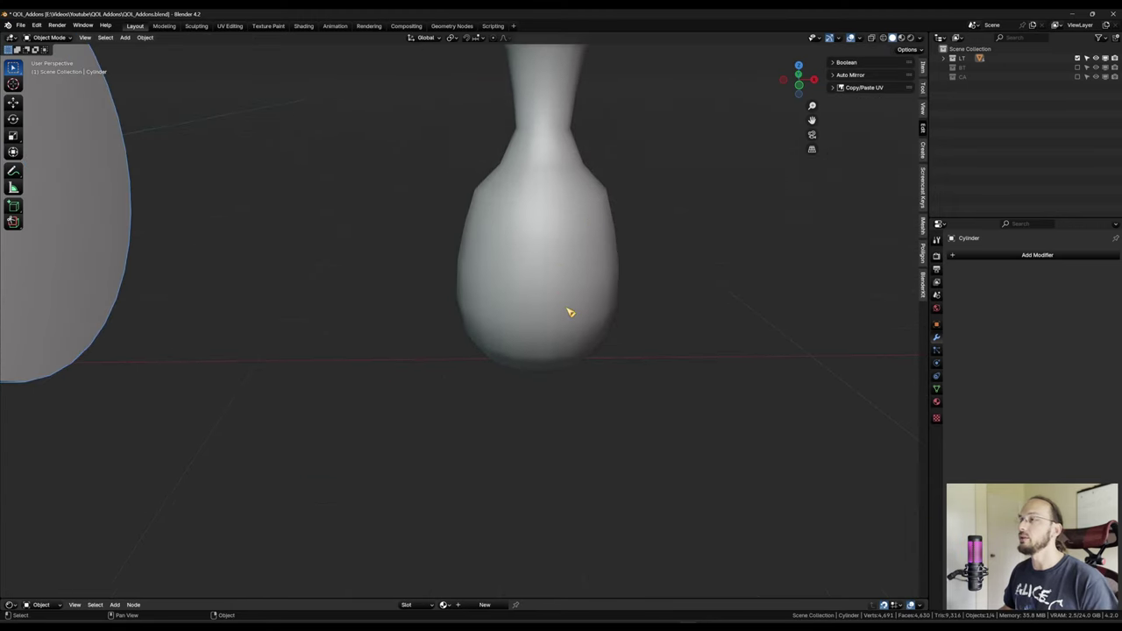
{"action": "key", "text": "grave"}
{"action": "left_click", "coordinate": [496, 258]}
{"action": "scroll", "coordinate": [476, 376], "scroll_direction": "down", "scroll_amount": 3}
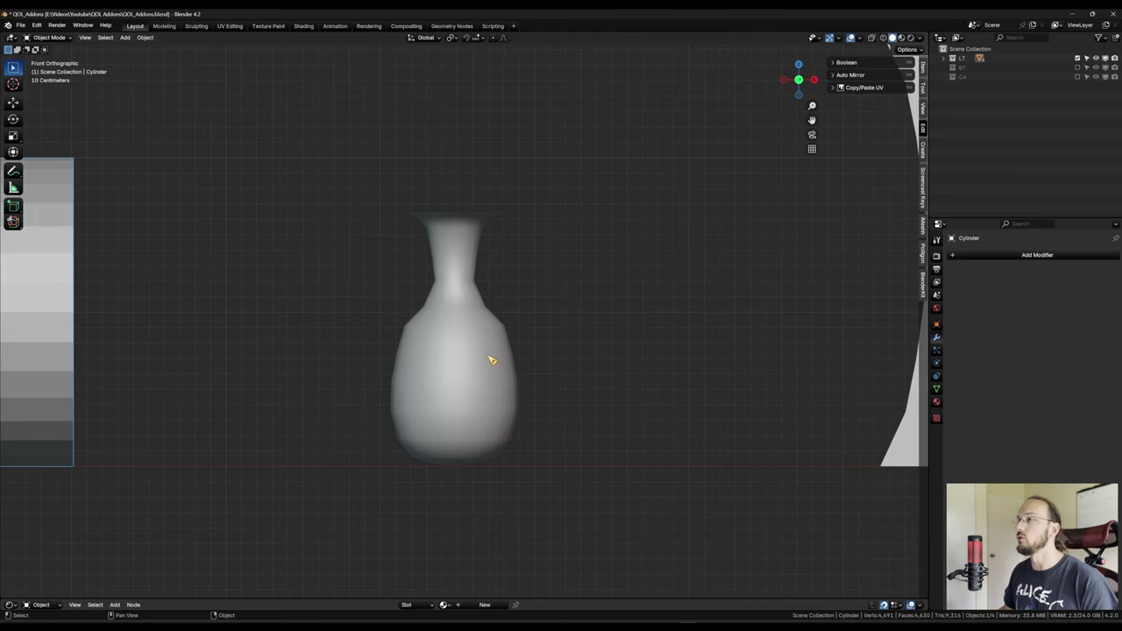
{"action": "left_click", "coordinate": [492, 360]}
{"action": "scroll", "coordinate": [477, 353], "scroll_direction": "up", "scroll_amount": 2}
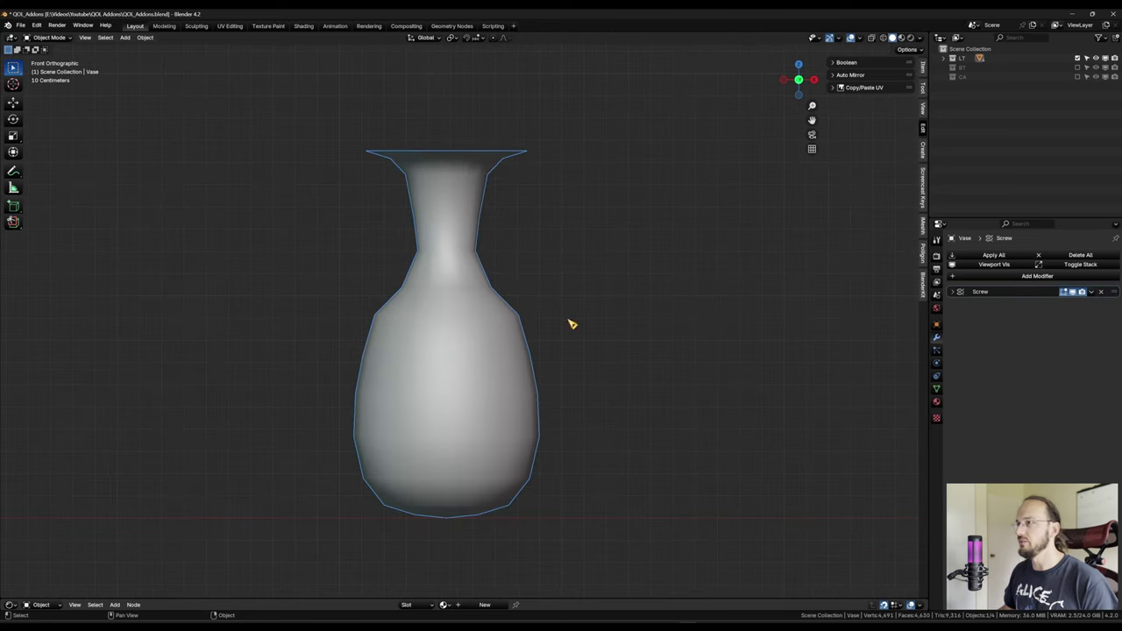
Turn off the vase's Screw modifier display for Edit Mode and open its profile with vertex selection
{"action": "middle_click_drag", "start_coordinate": [470, 357], "coordinate": [536, 343], "text": "shift"}
{"action": "scroll", "coordinate": [539, 343], "scroll_direction": "up", "scroll_amount": 3}
{"action": "scroll", "coordinate": [628, 340], "scroll_direction": "down", "scroll_amount": 3}
{"action": "middle_click_drag", "start_coordinate": [631, 338], "coordinate": [585, 339], "text": "shift"}
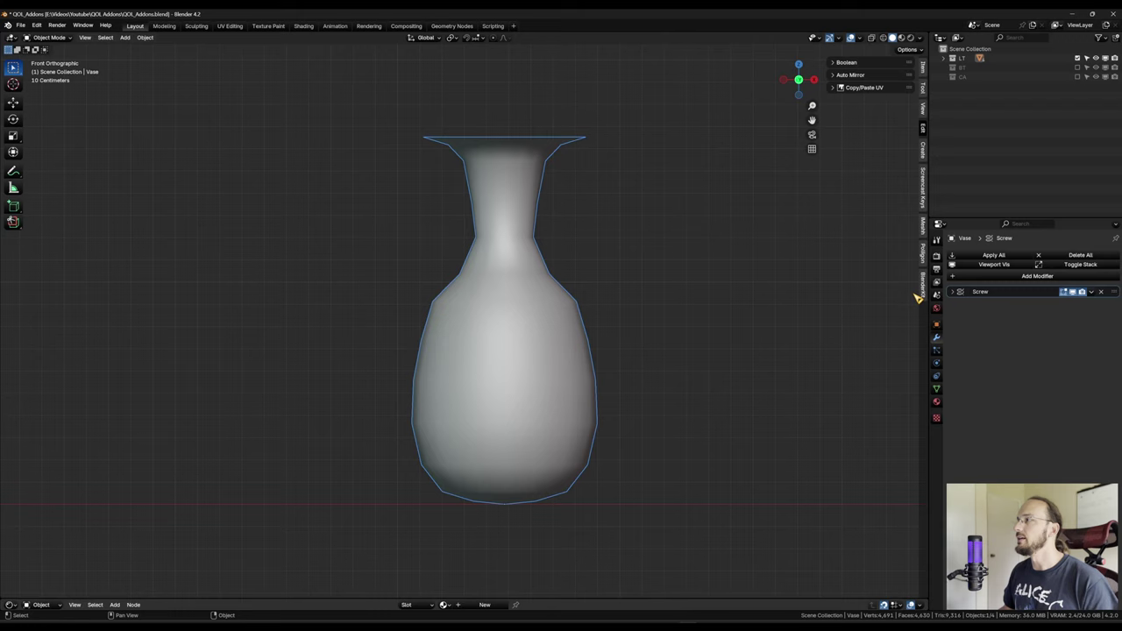
{"action": "left_click", "coordinate": [1063, 291]}
{"action": "key", "text": "Tab"}
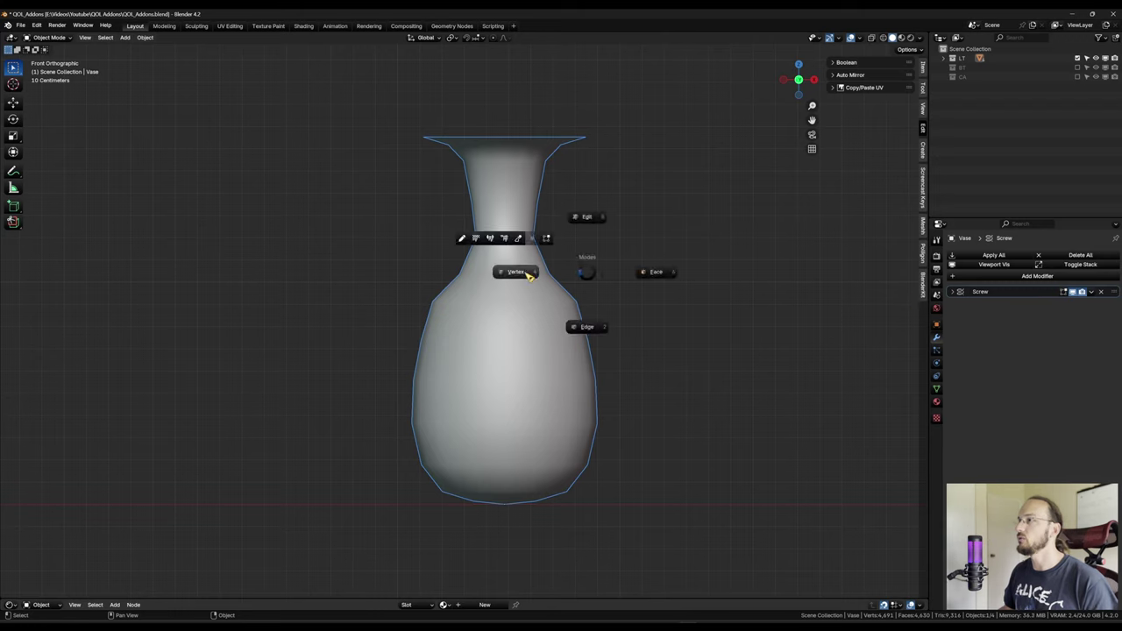
{"action": "left_click", "coordinate": [526, 272]}
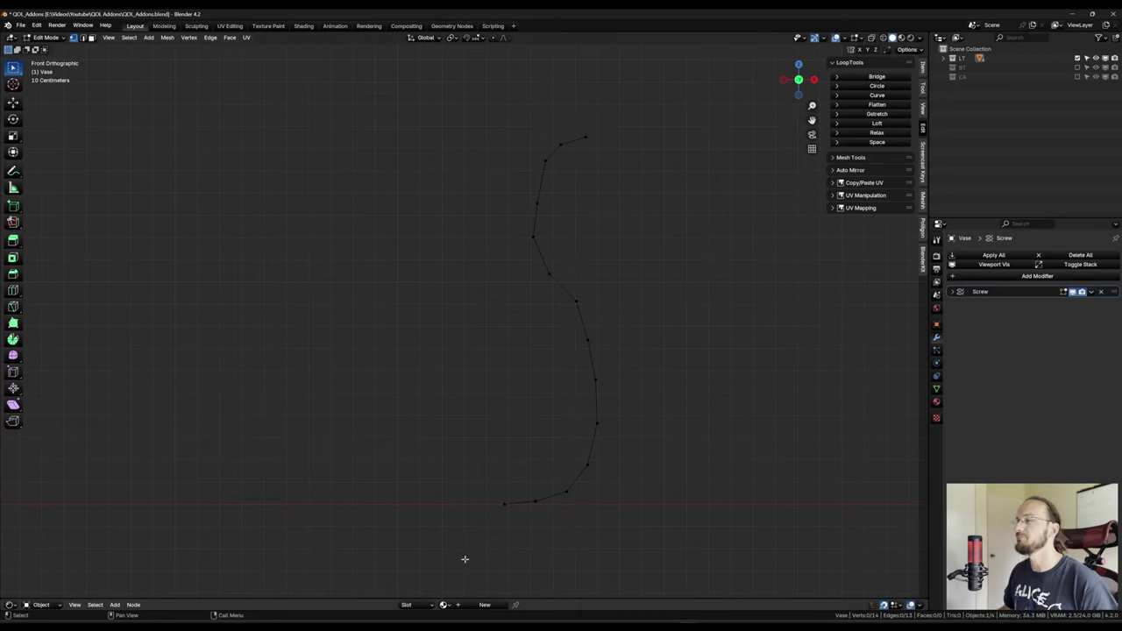
Select all vertices of the vase's profile and apply LoopTools Relax
{"action": "left_click_drag", "start_coordinate": [469, 561], "coordinate": [664, 75]}
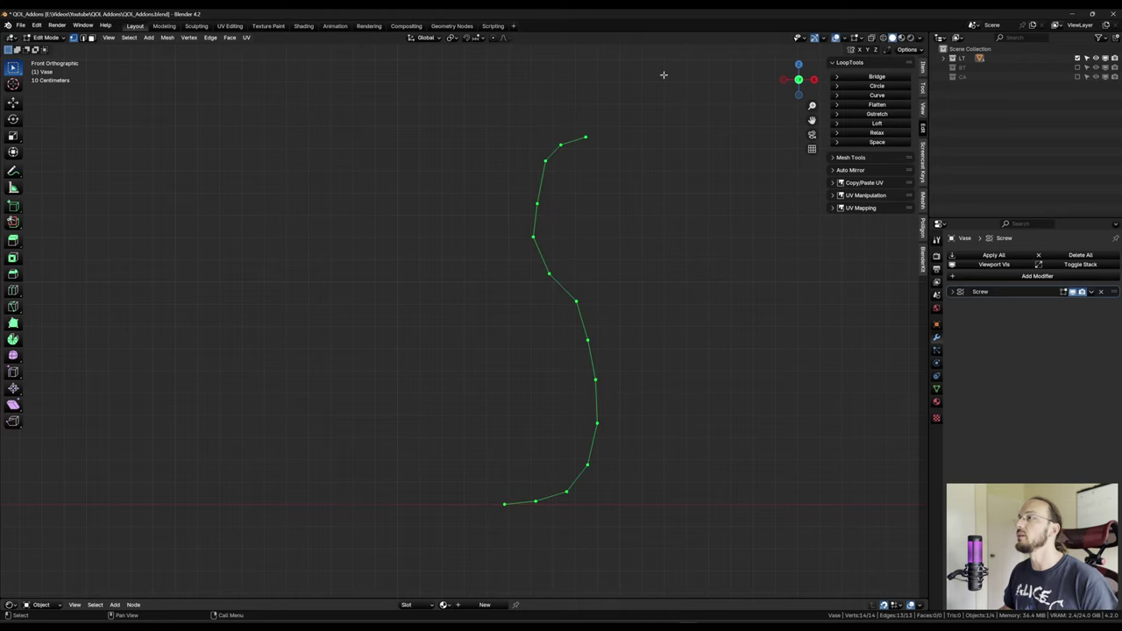
{"action": "right_click", "coordinate": [506, 297]}
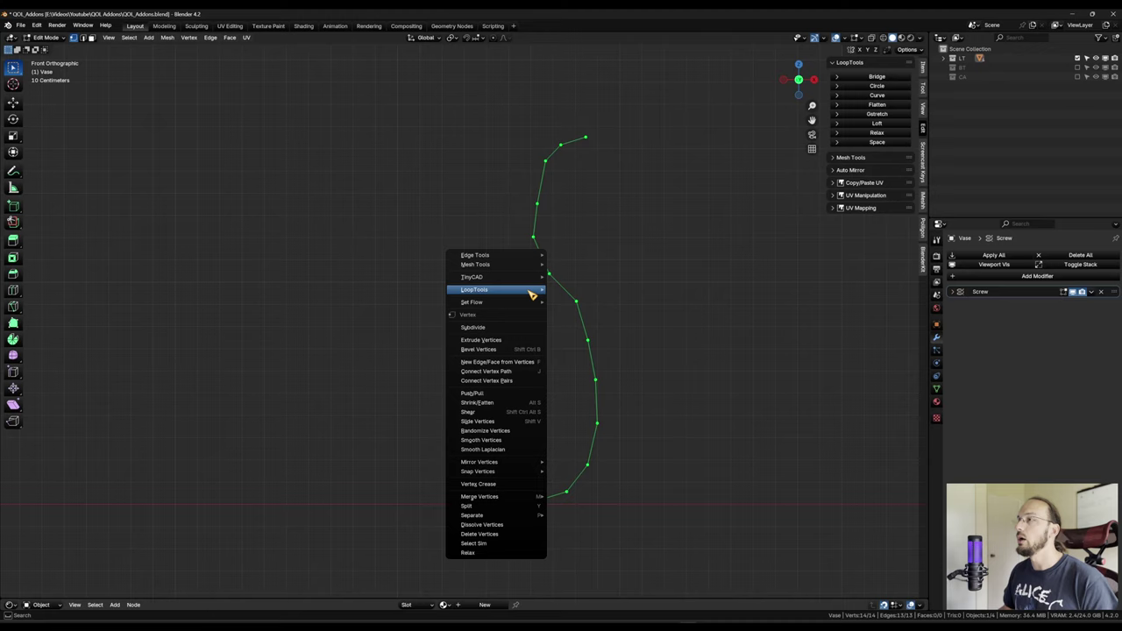
{"action": "mouse_move", "coordinate": [500, 290]}
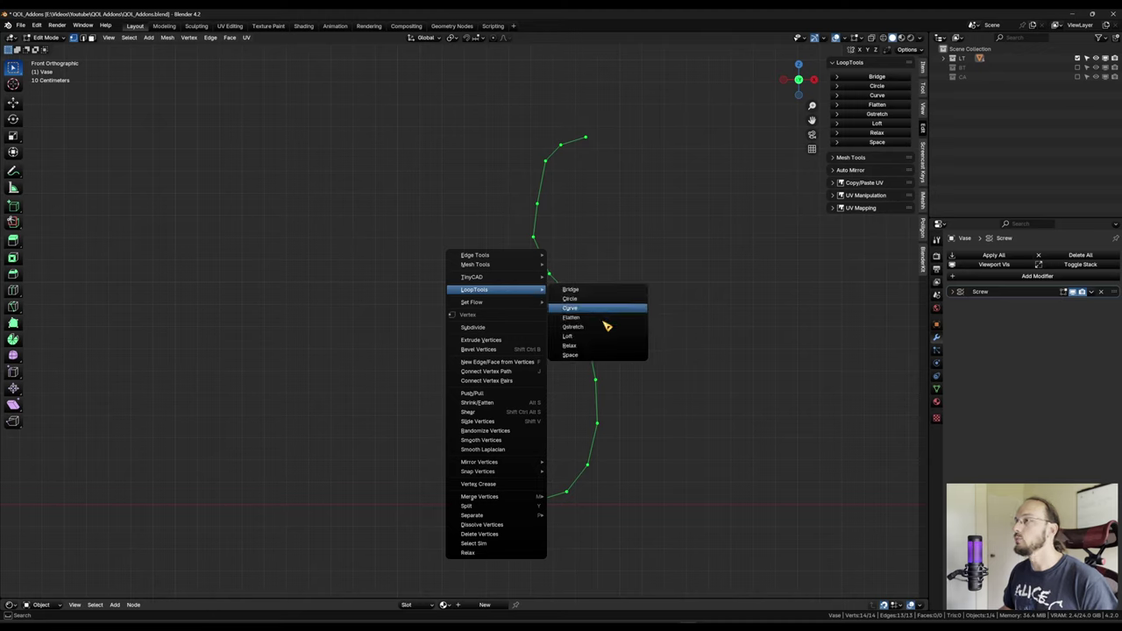
{"action": "left_click", "coordinate": [599, 345]}
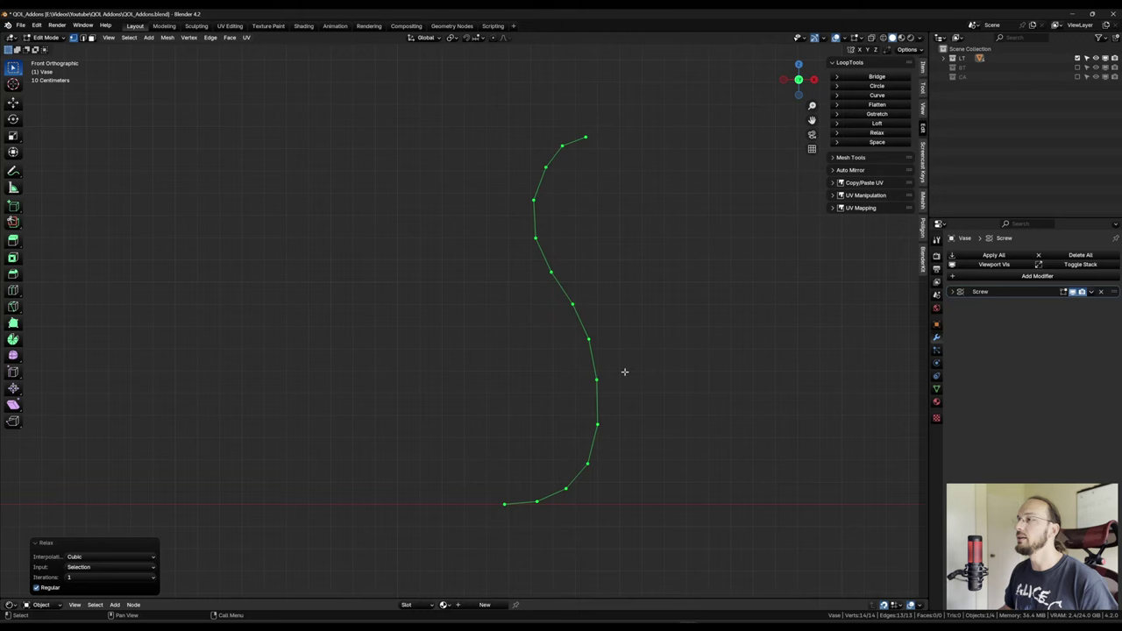
Try the vase profile's Relax at 3, 10 and 25 iterations, and set the iterations back to 1
{"action": "left_click", "coordinate": [111, 577]}
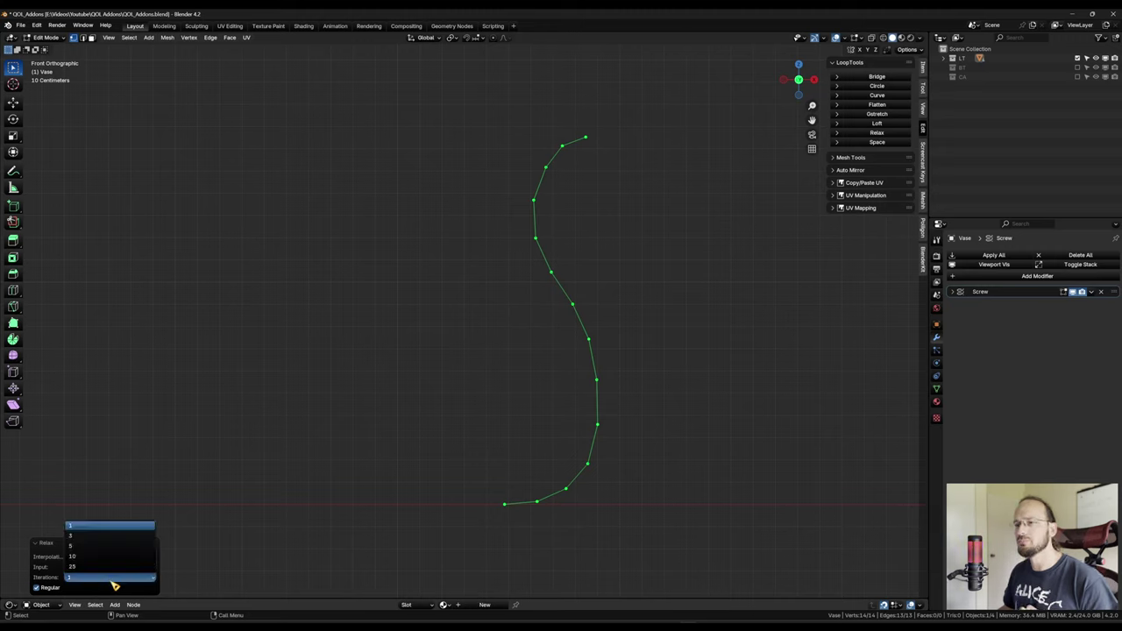
{"action": "left_click", "coordinate": [105, 536]}
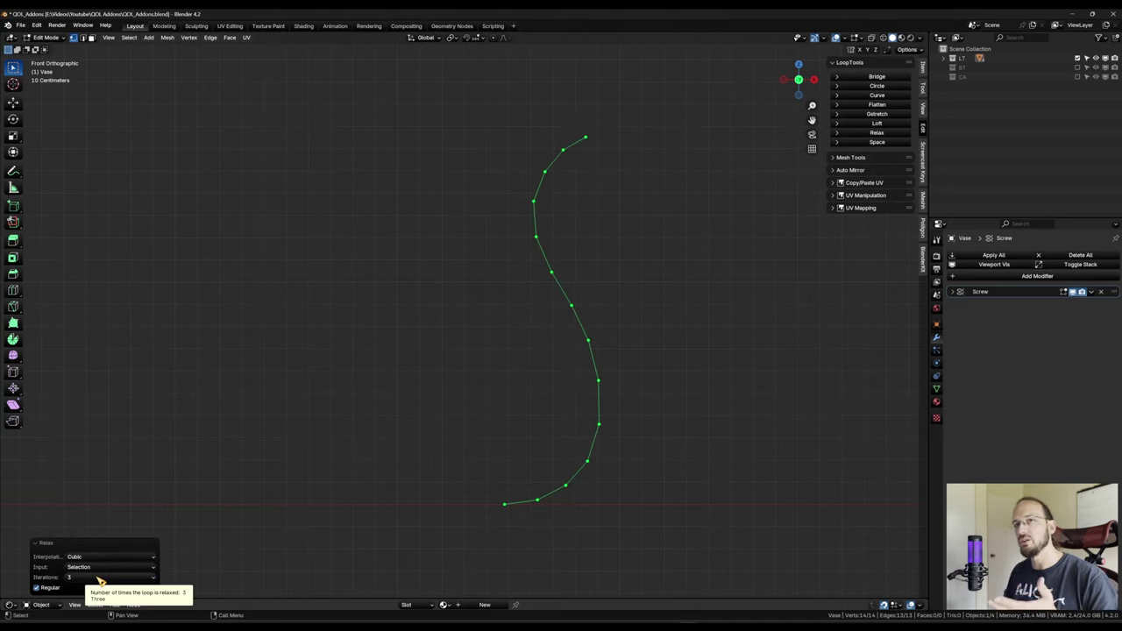
{"action": "left_click", "coordinate": [101, 579]}
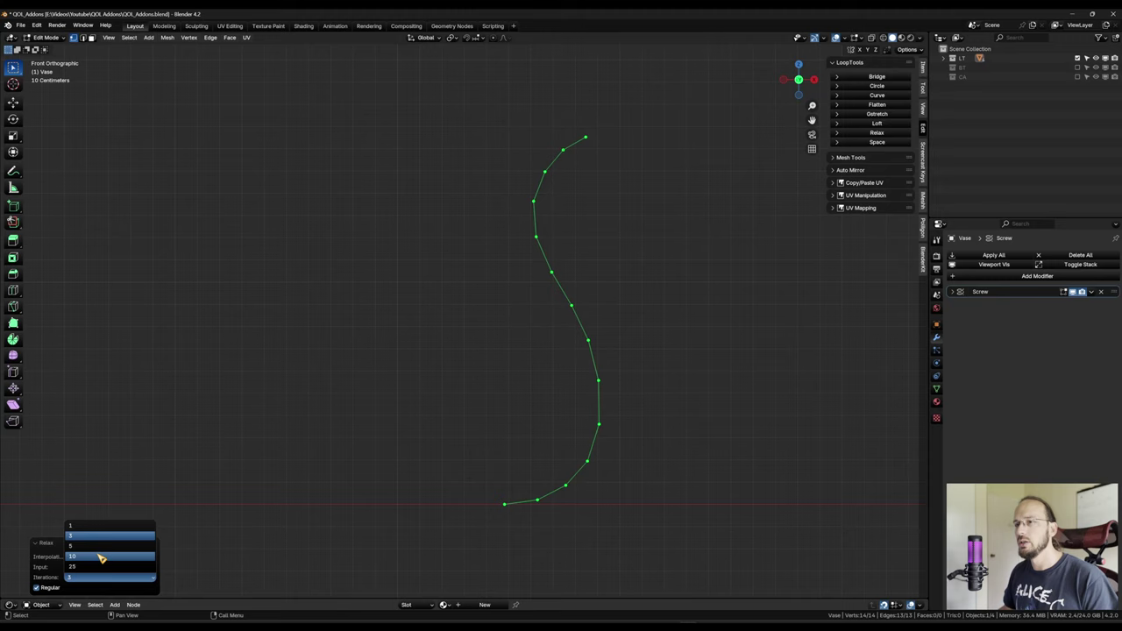
{"action": "left_click", "coordinate": [101, 558]}
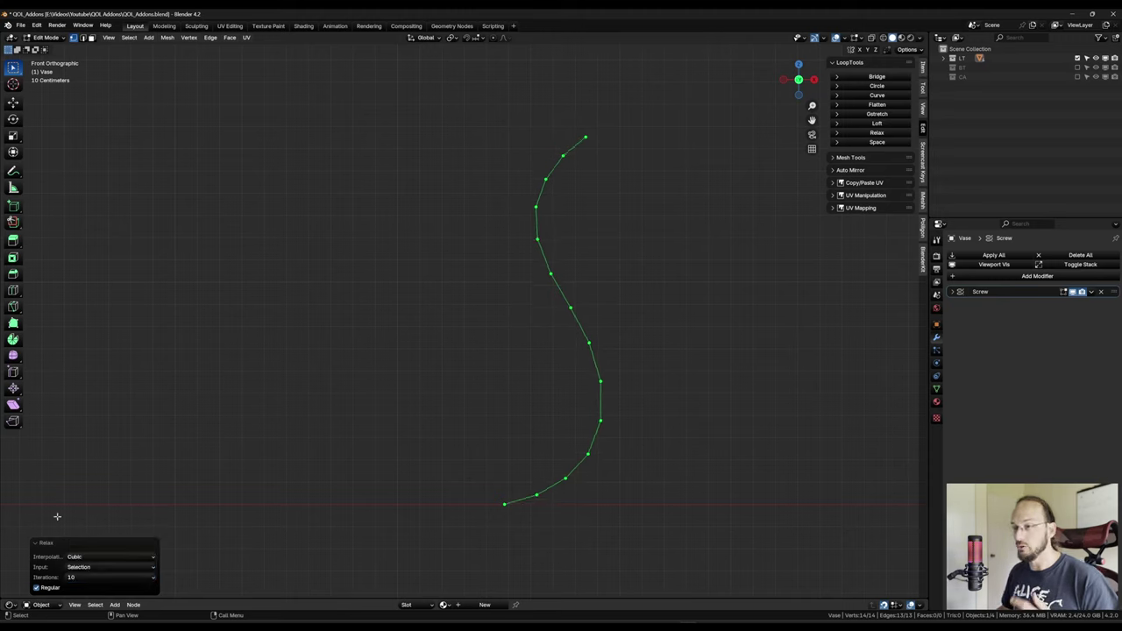
{"action": "left_click", "coordinate": [105, 577]}
{"action": "left_click", "coordinate": [107, 575]}
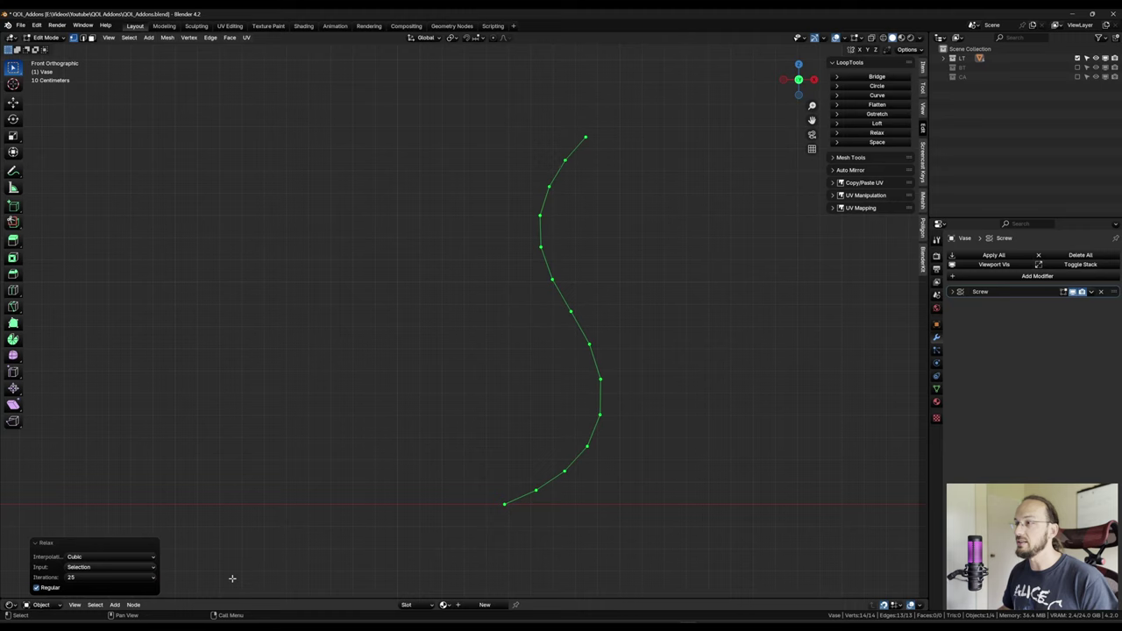
{"action": "left_click", "coordinate": [116, 578]}
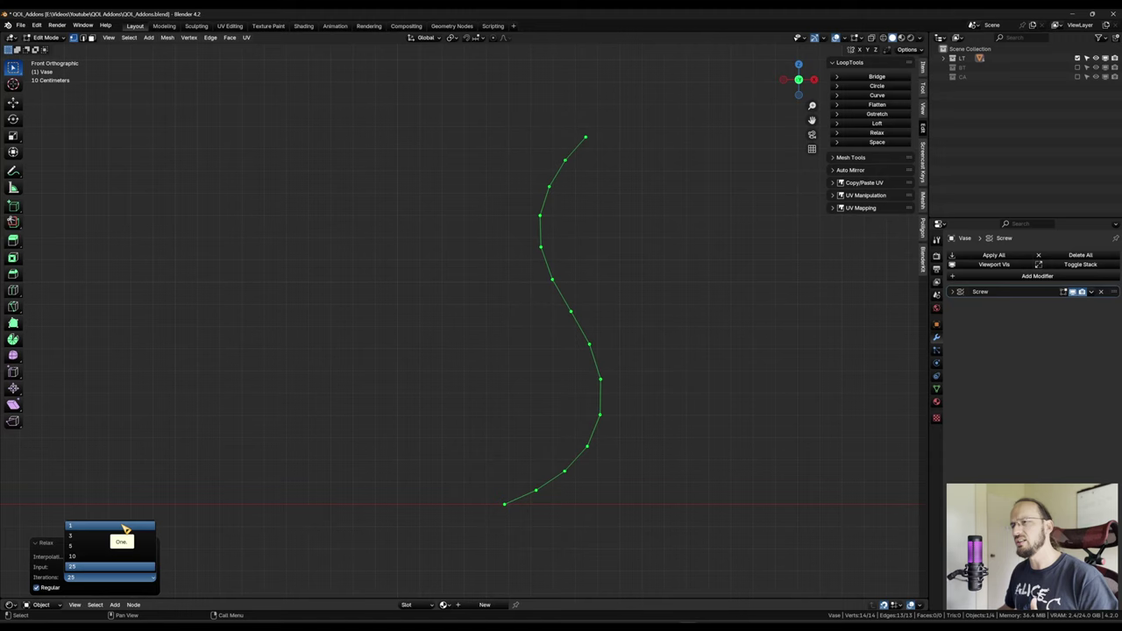
{"action": "left_click", "coordinate": [124, 527]}
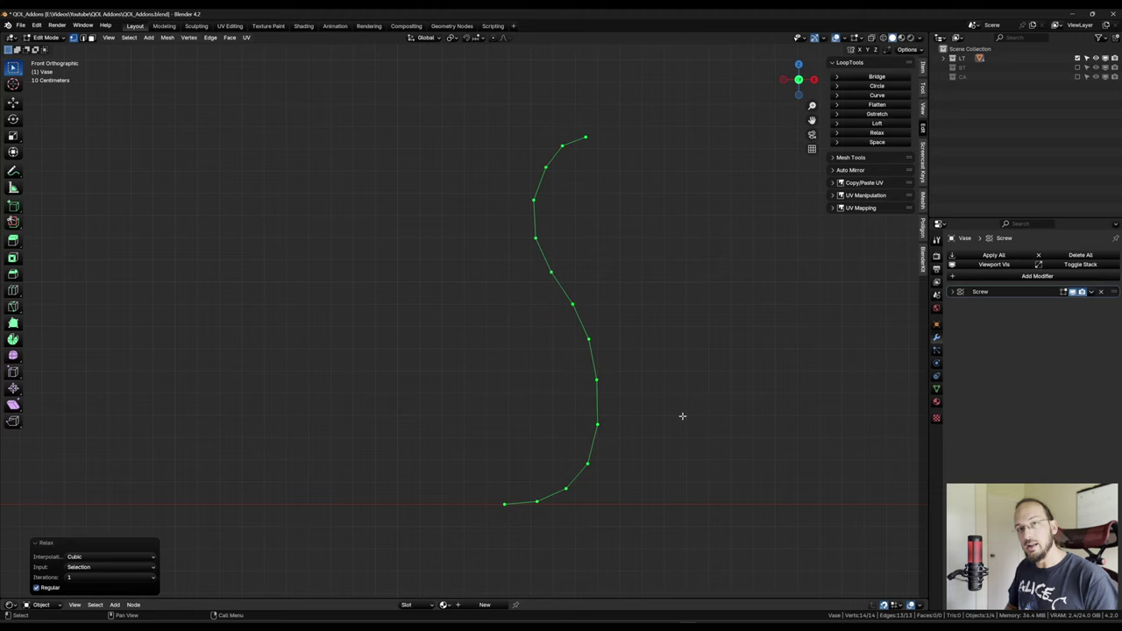
Return the vase to Object Mode and inspect its relaxed shape from an angle
{"action": "key", "text": "Tab"}
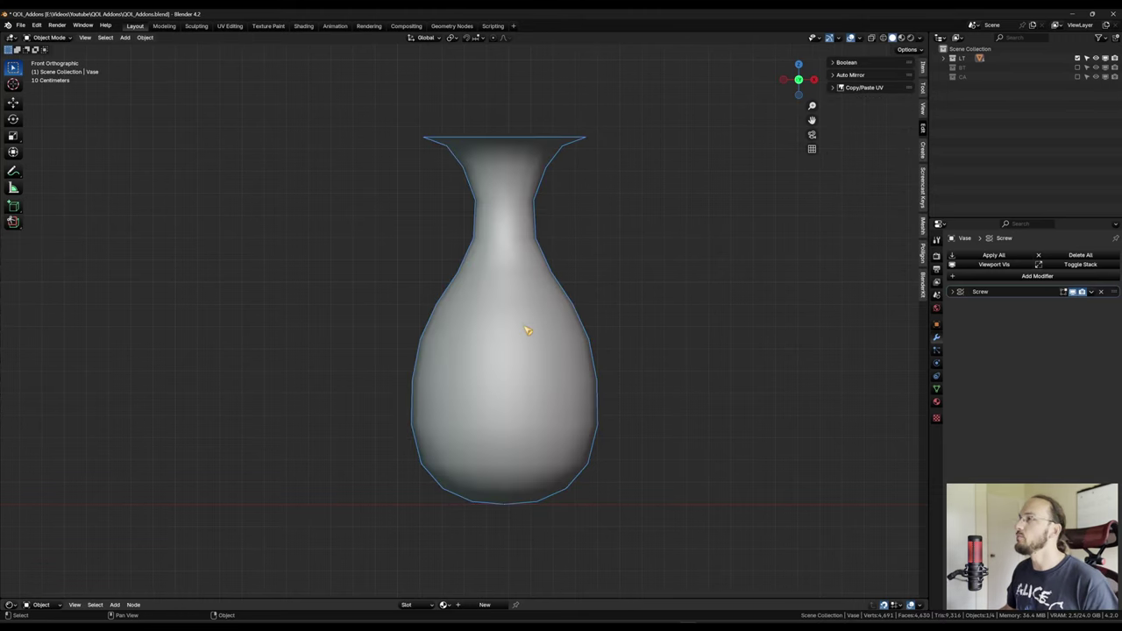
{"action": "middle_click_drag", "start_coordinate": [529, 328], "coordinate": [496, 335]}
{"action": "scroll", "coordinate": [556, 368], "scroll_direction": "up", "scroll_amount": 3}
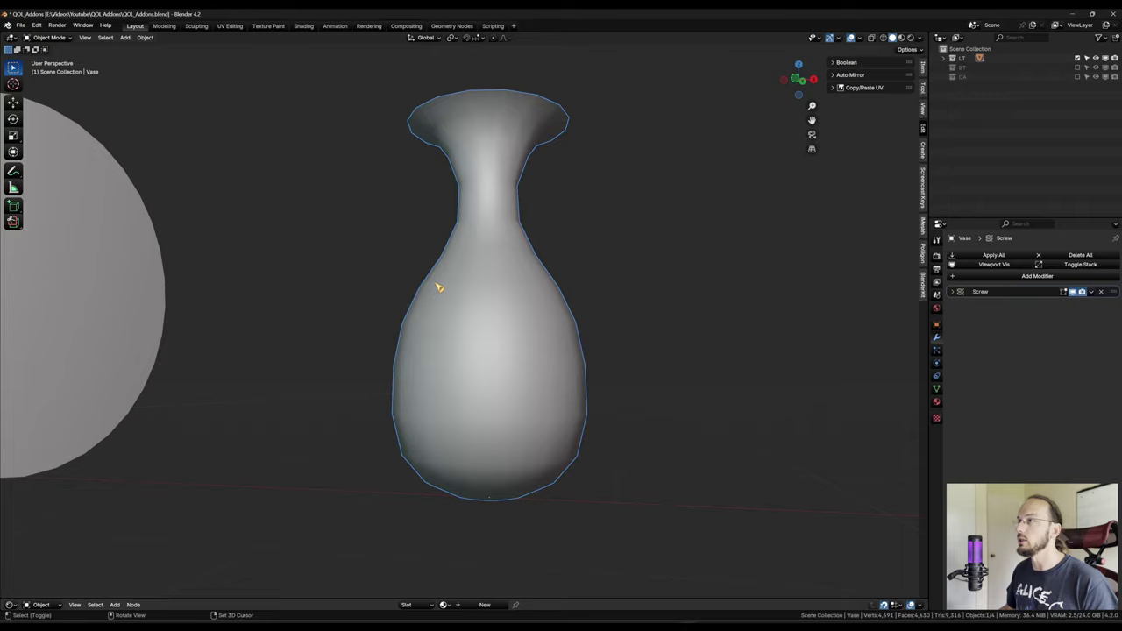
{"action": "middle_click_drag", "start_coordinate": [437, 284], "coordinate": [443, 299], "text": "shift"}
{"action": "scroll", "coordinate": [509, 346], "scroll_direction": "down", "scroll_amount": 5}
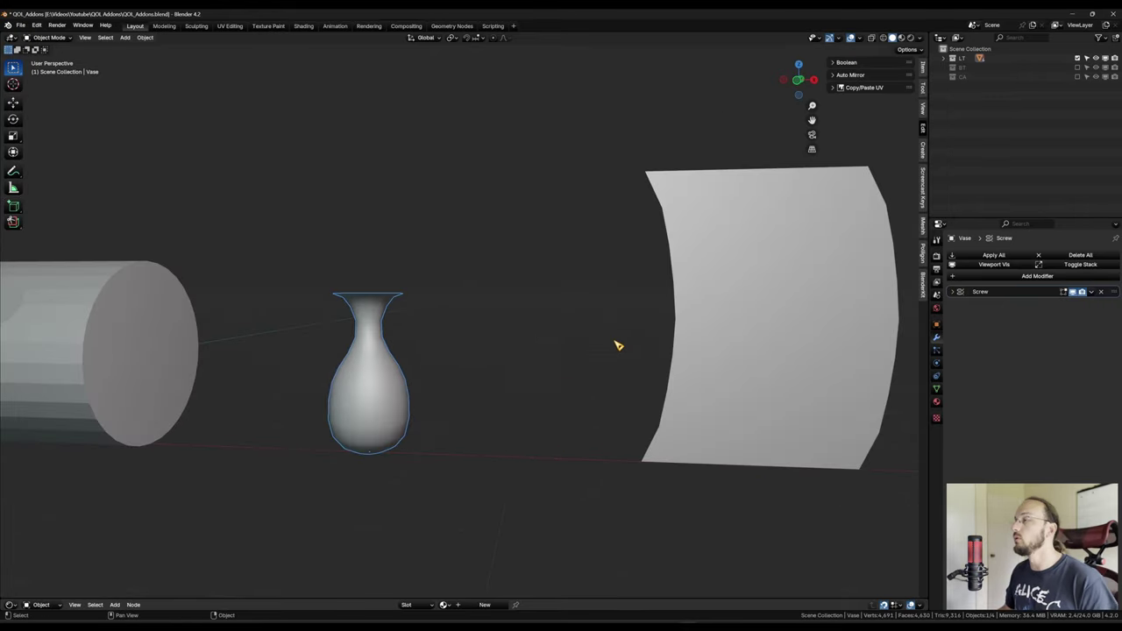
Select the curved plane beside the vase and open it in Edit Mode in the front orthographic view
{"action": "middle_click_drag", "start_coordinate": [616, 346], "coordinate": [434, 359], "text": "shift"}
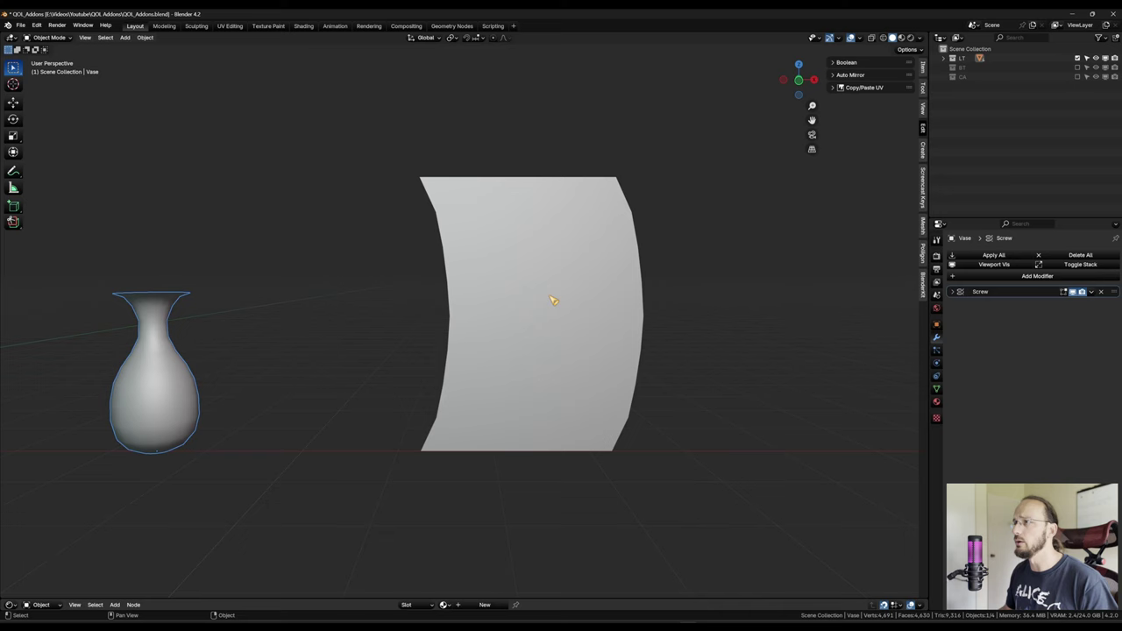
{"action": "left_click", "coordinate": [556, 314]}
{"action": "scroll", "coordinate": [555, 311], "scroll_direction": "up", "scroll_amount": 3}
{"action": "scroll", "coordinate": [554, 309], "scroll_direction": "down", "scroll_amount": 3}
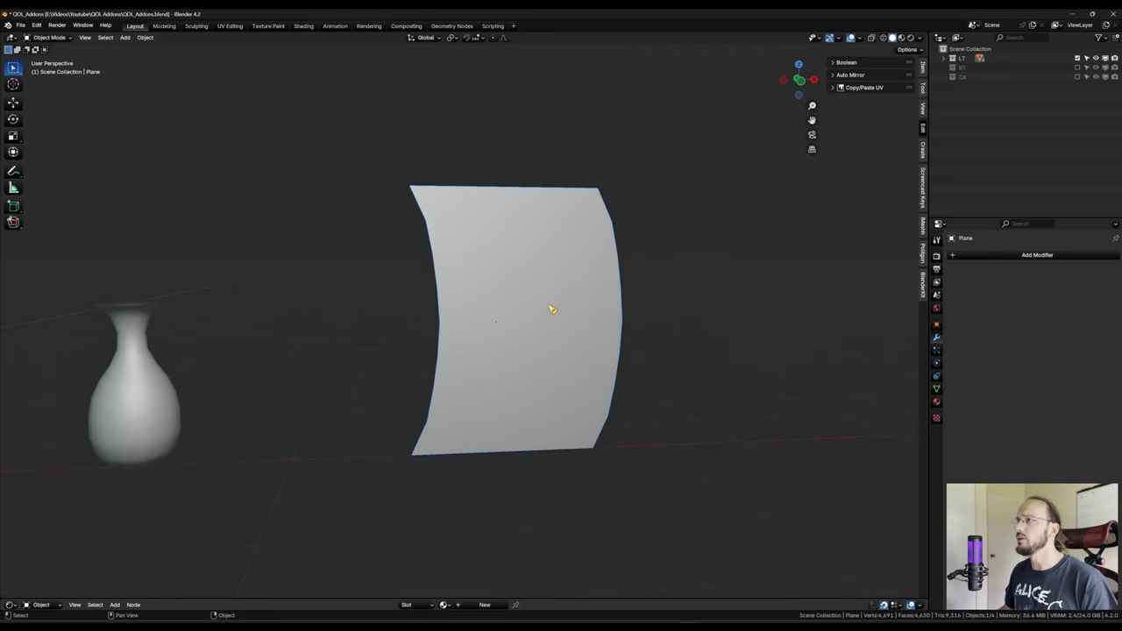
{"action": "key", "text": "Tab"}
{"action": "left_click", "coordinate": [511, 297]}
{"action": "key", "text": "Tab"}
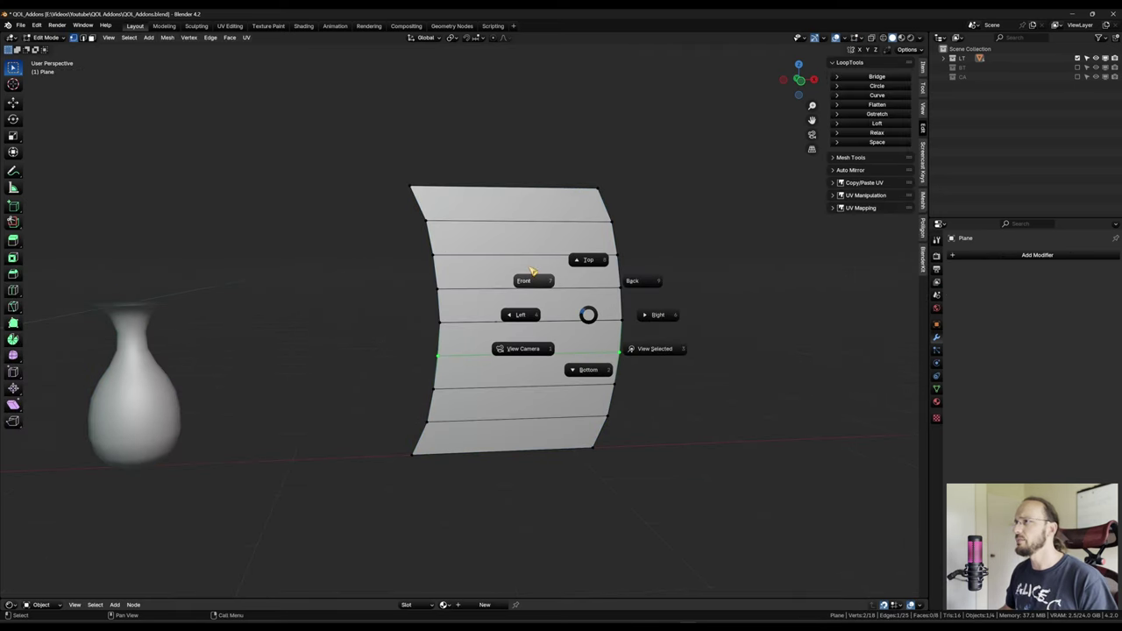
{"action": "left_click", "coordinate": [533, 274]}
{"action": "scroll", "coordinate": [583, 303], "scroll_direction": "up", "scroll_amount": 2}
{"action": "scroll", "coordinate": [642, 329], "scroll_direction": "down", "scroll_amount": 1}
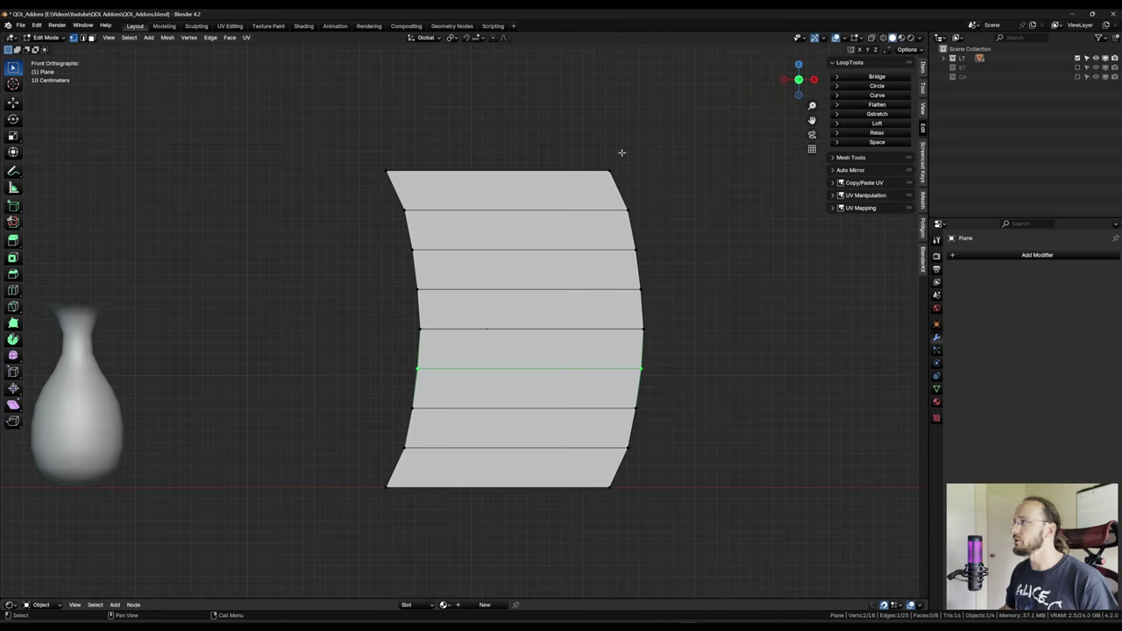
Apply LoopTools Relax to the plane's right-edge vertices and separately to its left-edge vertices
{"action": "left_click_drag", "start_coordinate": [565, 130], "coordinate": [759, 533]}
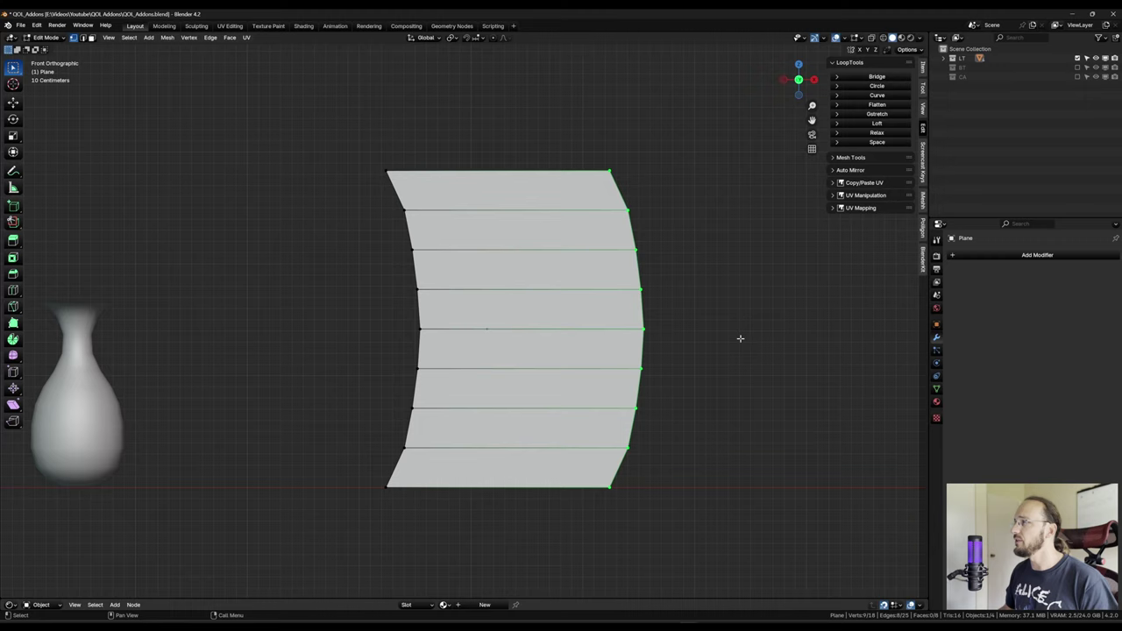
{"action": "right_click", "coordinate": [665, 277]}
{"action": "mouse_move", "coordinate": [646, 299]}
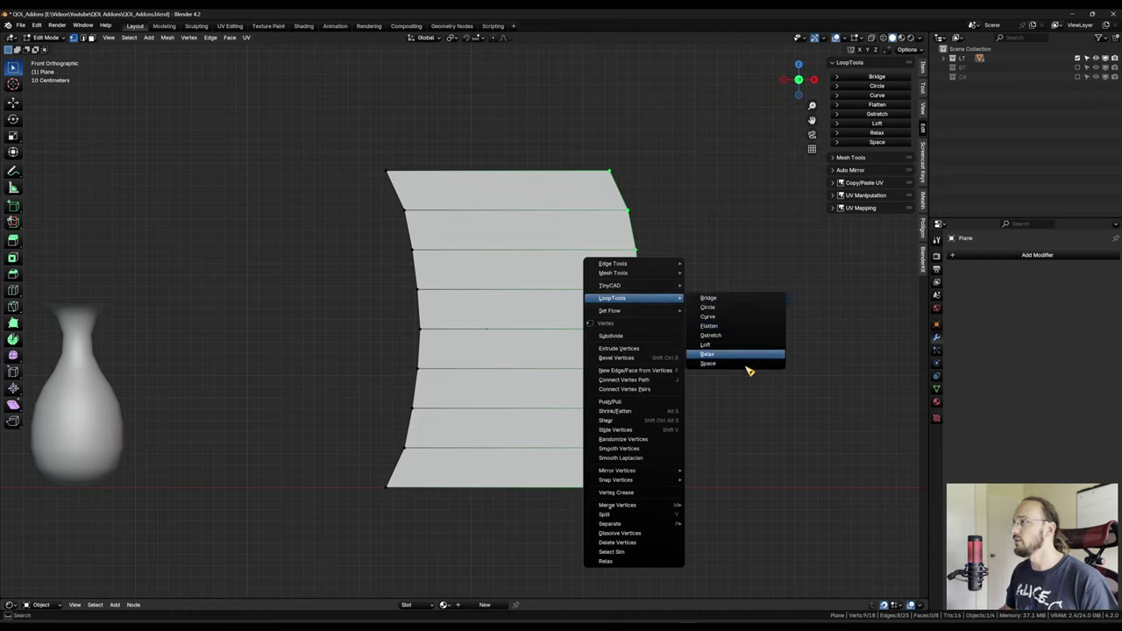
{"action": "left_click", "coordinate": [720, 355]}
{"action": "left_click_drag", "start_coordinate": [295, 133], "coordinate": [489, 580]}
{"action": "right_click", "coordinate": [507, 264]}
{"action": "mouse_move", "coordinate": [509, 269]}
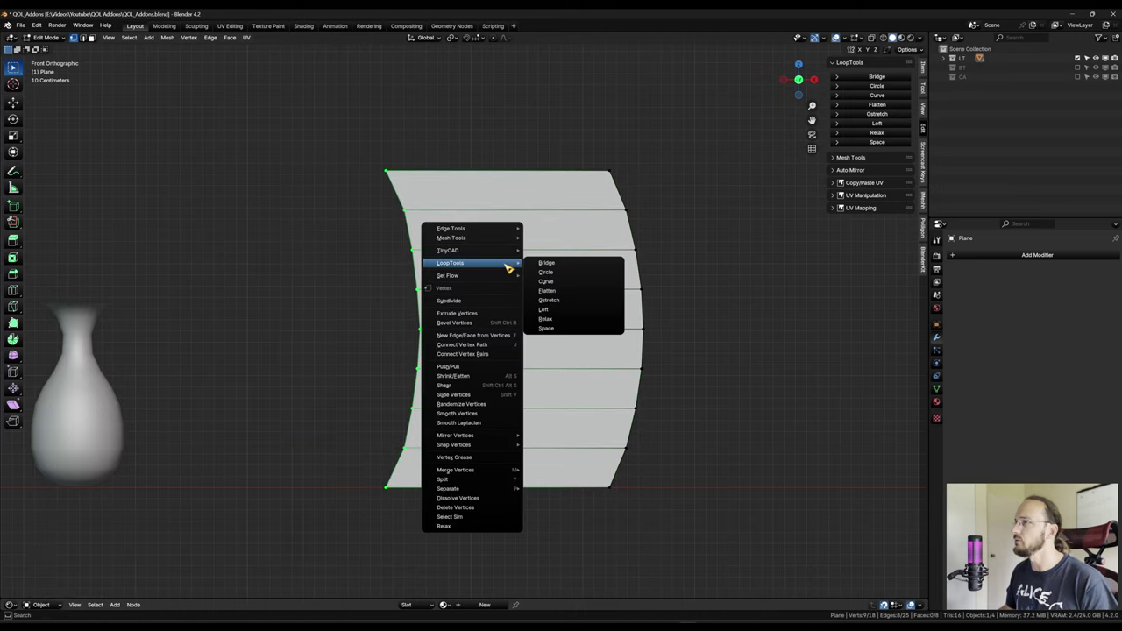
{"action": "left_click", "coordinate": [579, 319]}
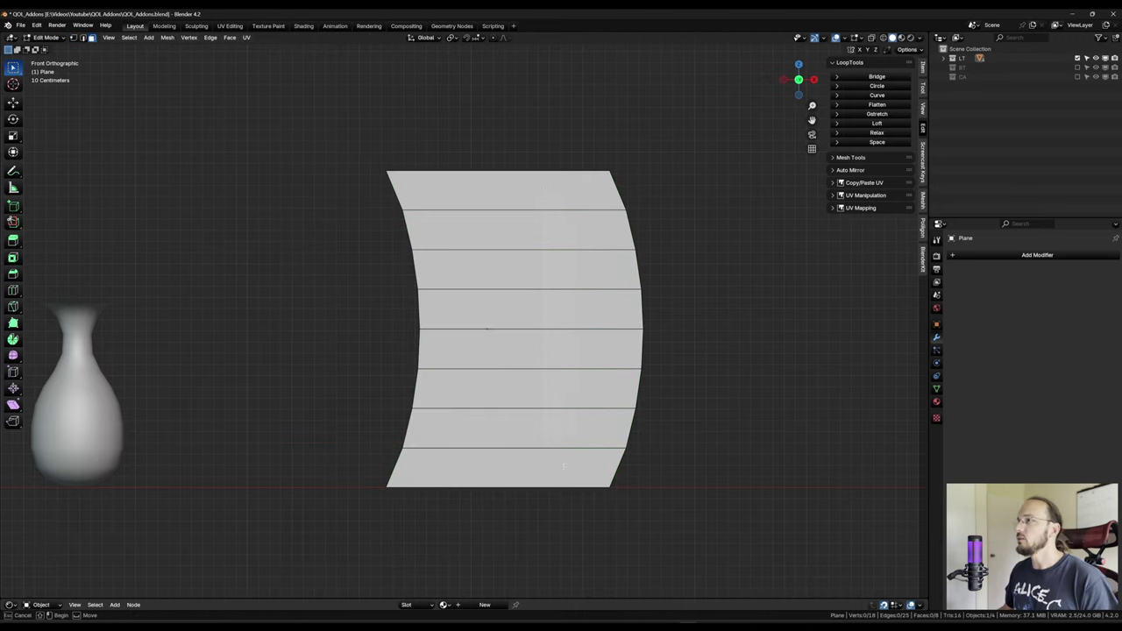
Select all faces of the curved plane and inset them by about 247 mm
{"action": "key", "text": "a"}
{"action": "key", "text": "i"}
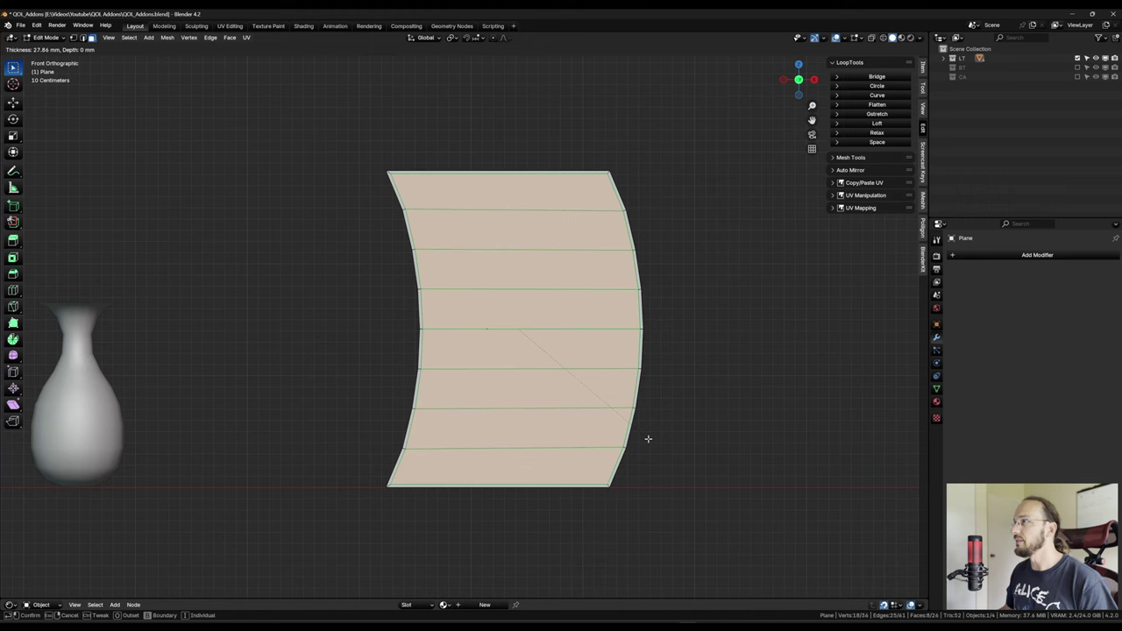
{"action": "left_click", "coordinate": [590, 404]}
{"action": "scroll", "coordinate": [590, 404], "scroll_direction": "up", "scroll_amount": 2}
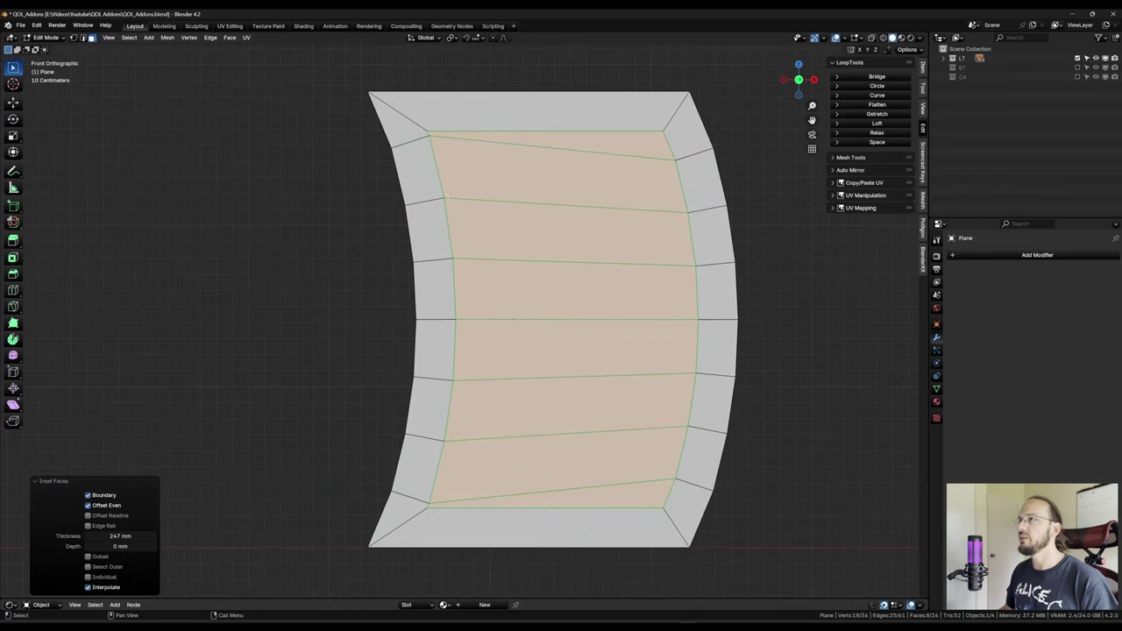
In vertex selection, slide the two vertices below the inset's upper-left corner down along its left edge to make the spacing uneven
{"action": "key", "text": "Tab"}
{"action": "left_click", "coordinate": [400, 183]}
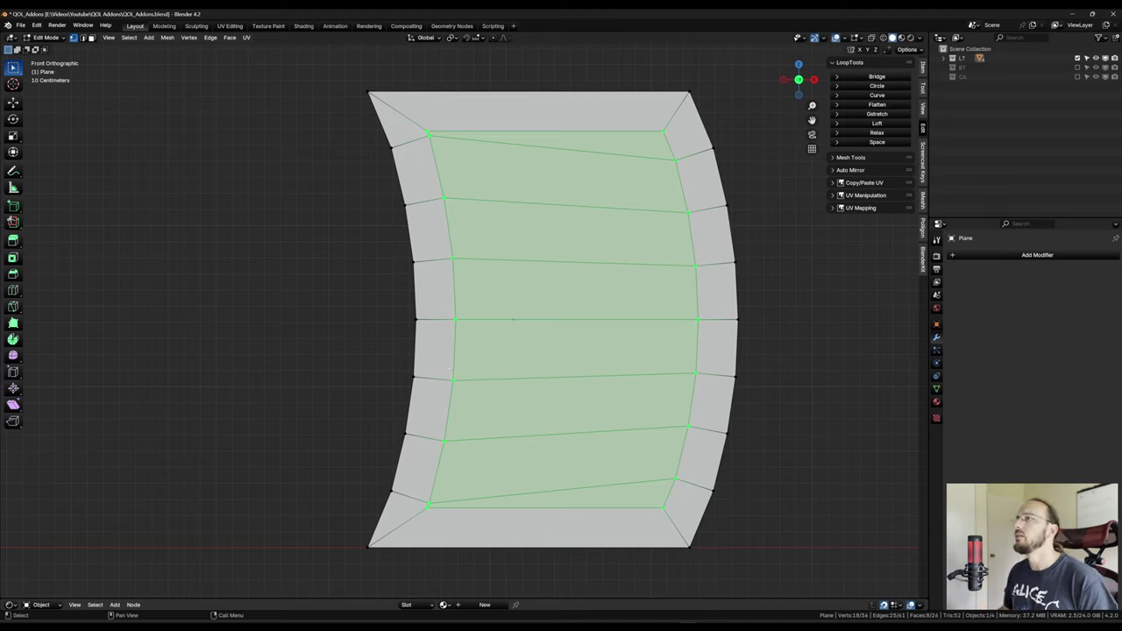
{"action": "left_click", "coordinate": [429, 137]}
{"action": "key", "text": "shift+v"}
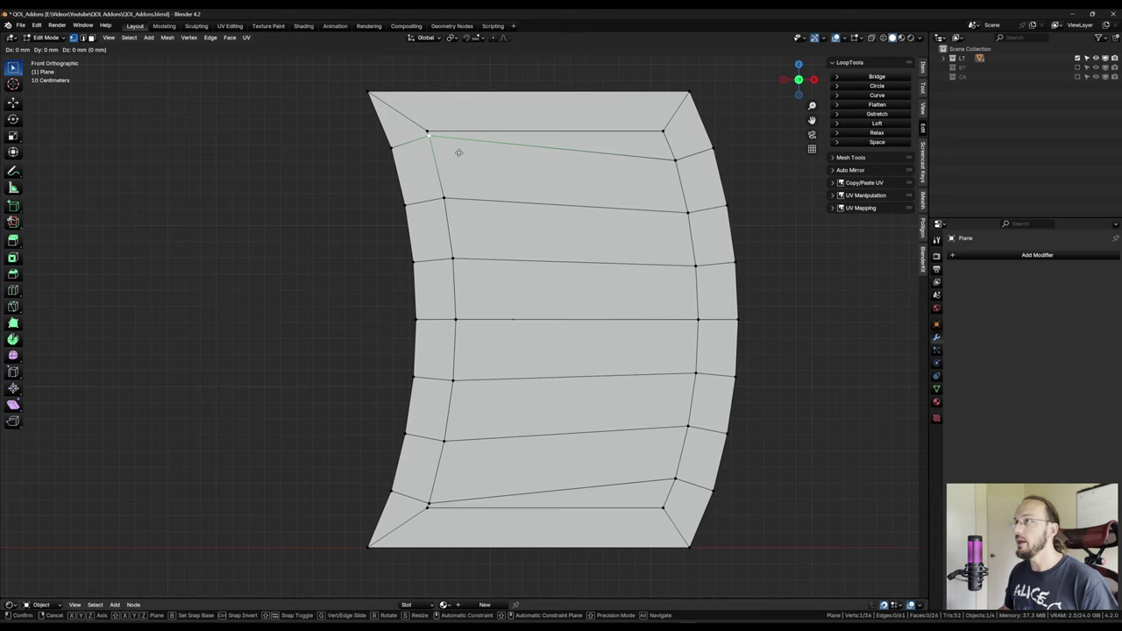
{"action": "left_click", "coordinate": [432, 200]}
{"action": "left_click", "coordinate": [444, 199]}
{"action": "key", "text": "shift+v"}
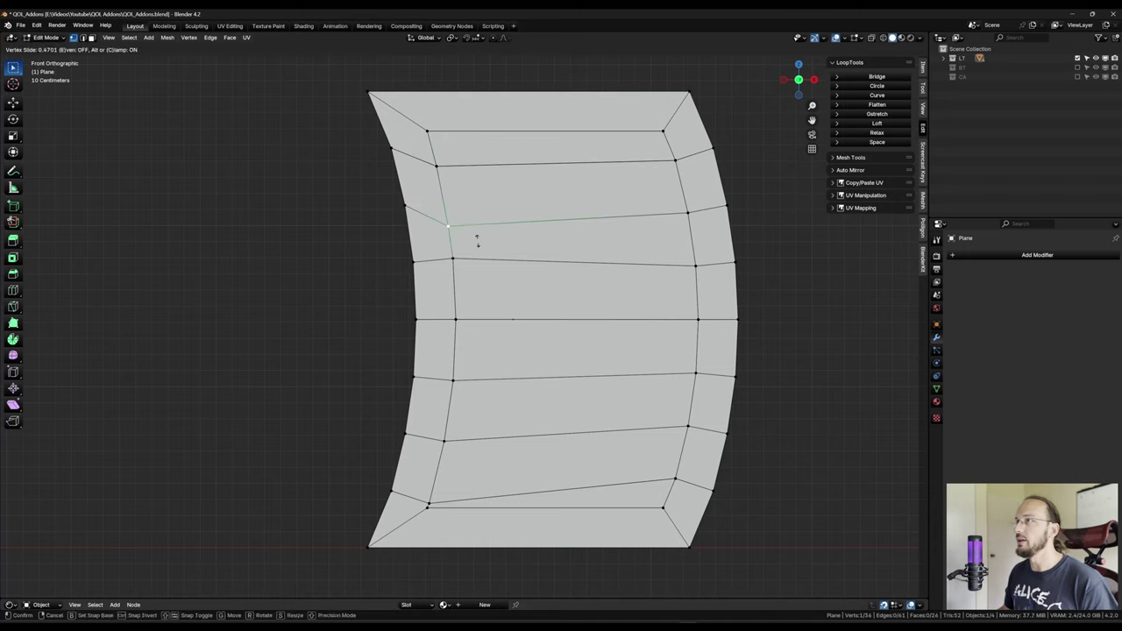
{"action": "left_click", "coordinate": [476, 240]}
Slide the three vertices above the inset's lower-left corner up along its left edge, the uppermost by a factor of 0.322
{"action": "left_click", "coordinate": [430, 503]}
{"action": "key", "text": "shift+v"}
{"action": "left_click", "coordinate": [449, 463]}
{"action": "left_click", "coordinate": [442, 441]}
{"action": "key", "text": "shift+v"}
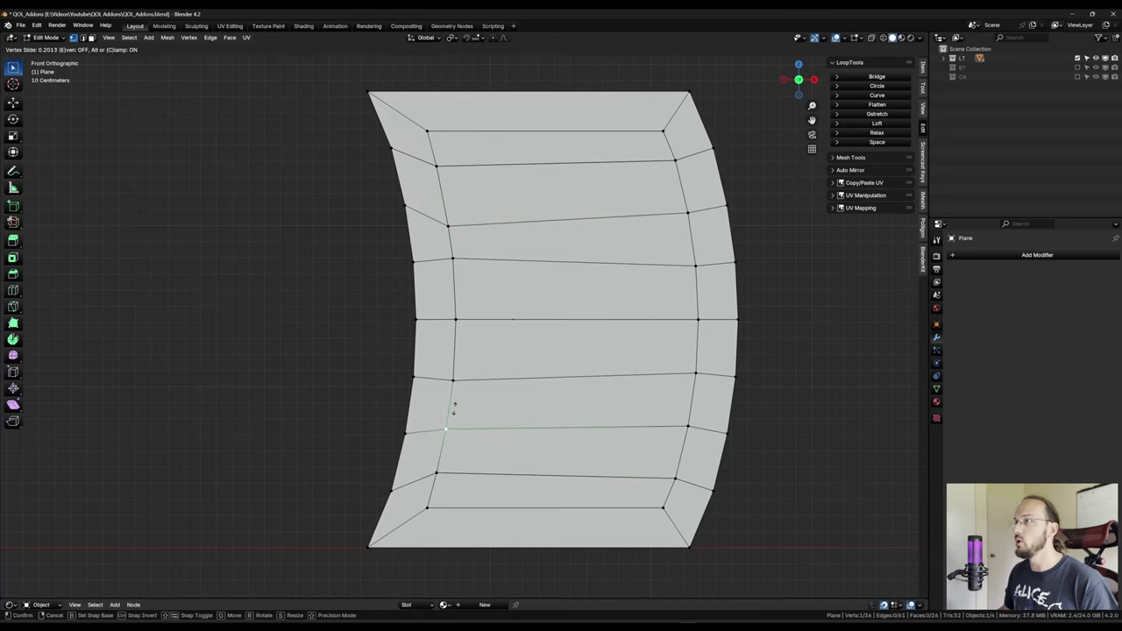
{"action": "left_click", "coordinate": [449, 423]}
{"action": "left_click", "coordinate": [452, 380]}
{"action": "key", "text": "shift+v"}
{"action": "left_click", "coordinate": [463, 349]}
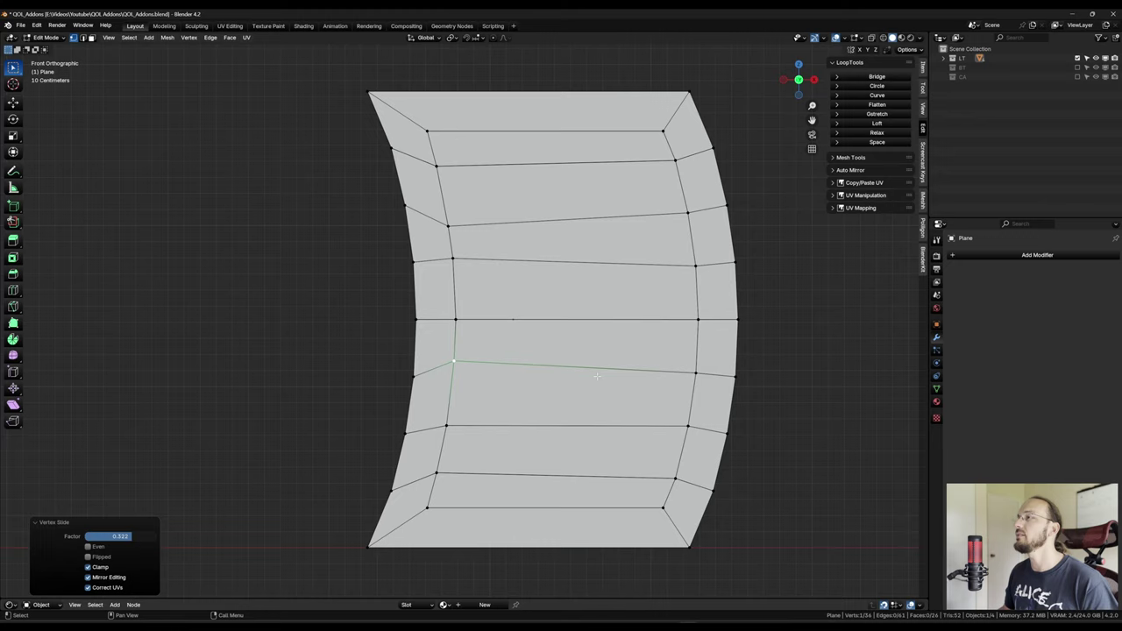
Select the inset's whole left edge of vertices and space them evenly with LoopTools Space
{"action": "scroll", "coordinate": [544, 392], "scroll_direction": "down", "scroll_amount": 2}
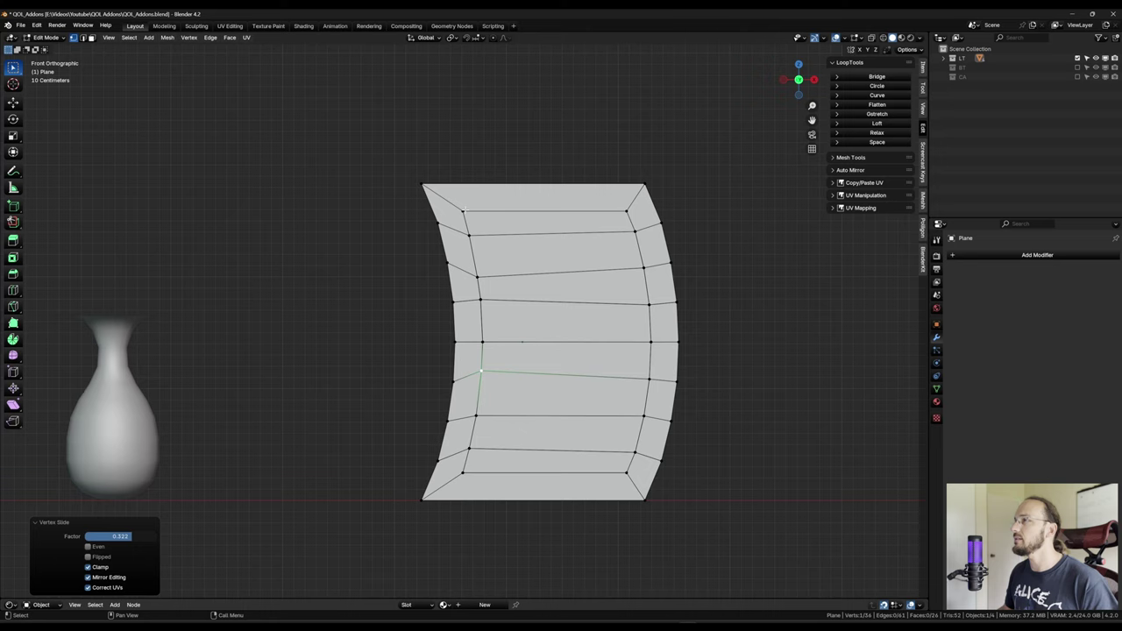
{"action": "left_click", "coordinate": [463, 473], "text": "ctrl"}
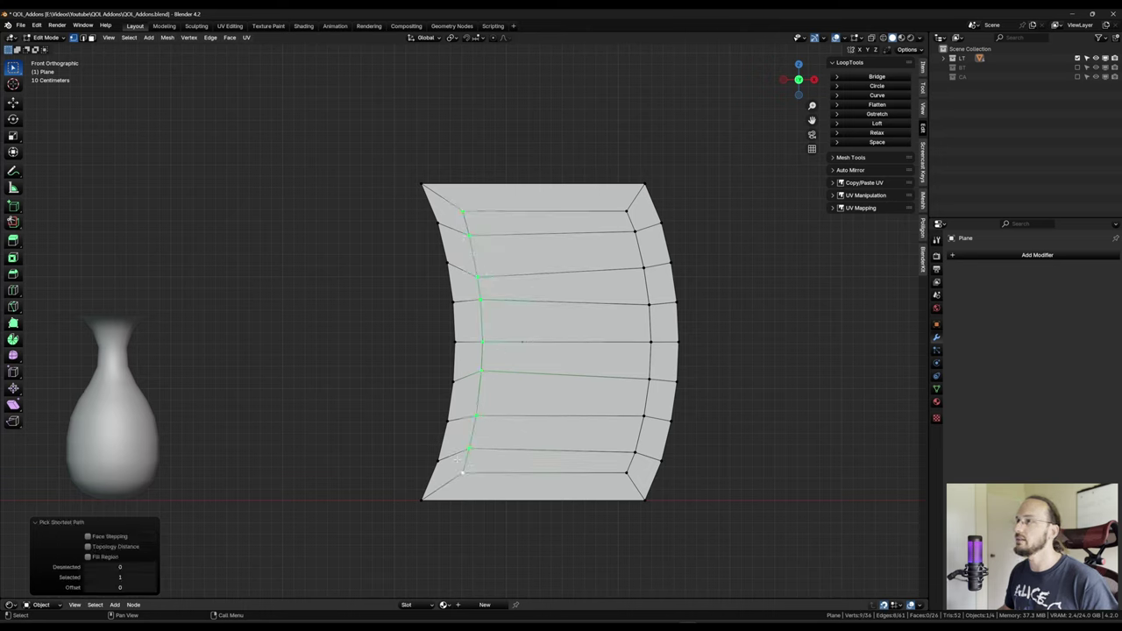
{"action": "right_click", "coordinate": [520, 314]}
{"action": "mouse_move", "coordinate": [524, 320]}
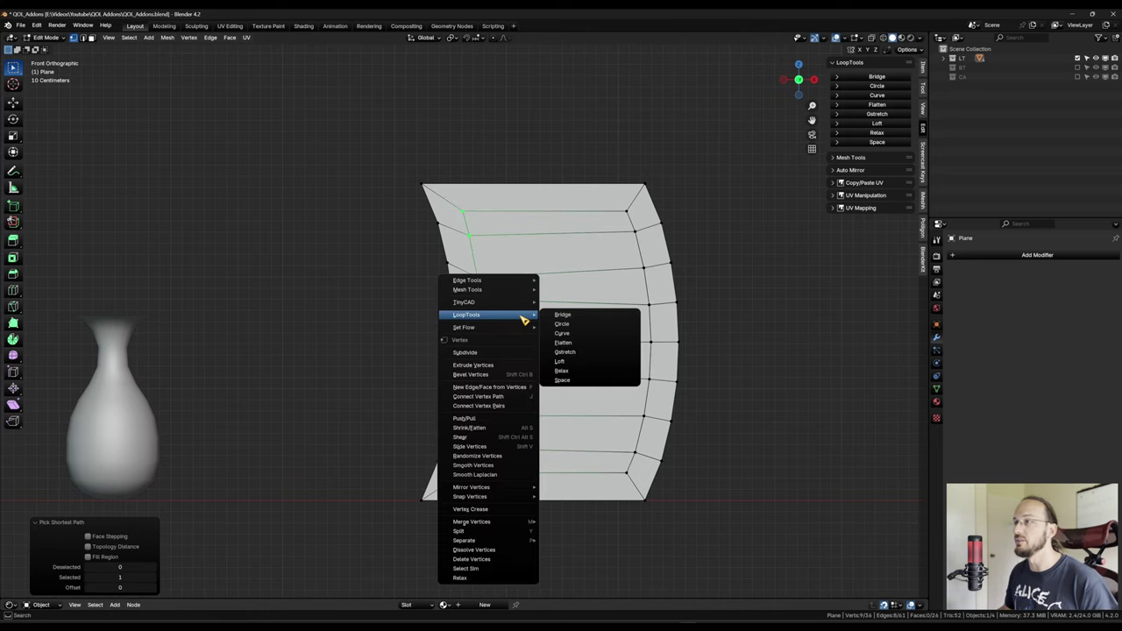
{"action": "left_click", "coordinate": [575, 380]}
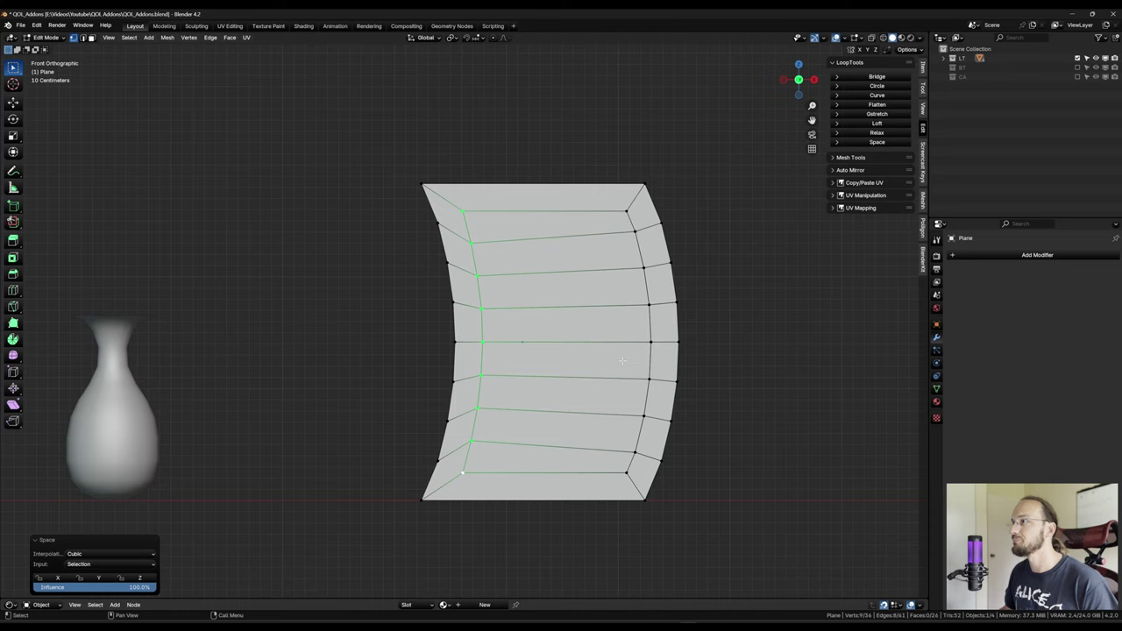
Apply LoopTools Space to the inset's right-edge vertices and return the plane to Object Mode
{"action": "left_click", "coordinate": [627, 212]}
{"action": "left_click", "coordinate": [627, 472], "text": "ctrl"}
{"action": "right_click", "coordinate": [540, 321]}
{"action": "mouse_move", "coordinate": [542, 322]}
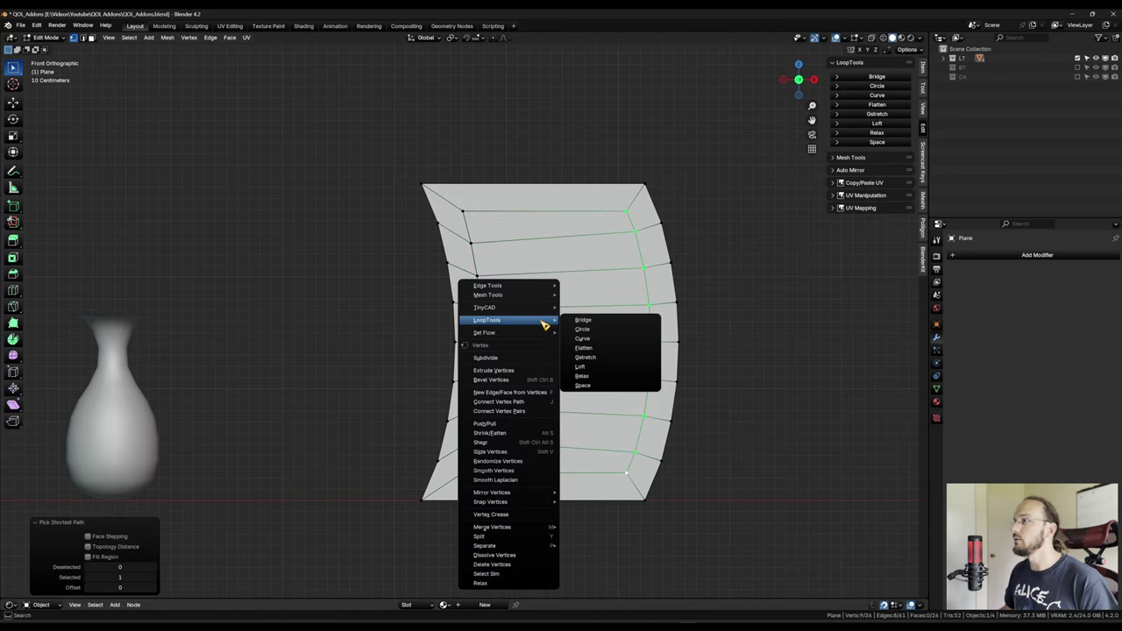
{"action": "left_click", "coordinate": [595, 388]}
{"action": "key", "text": "ctrl+Tab"}
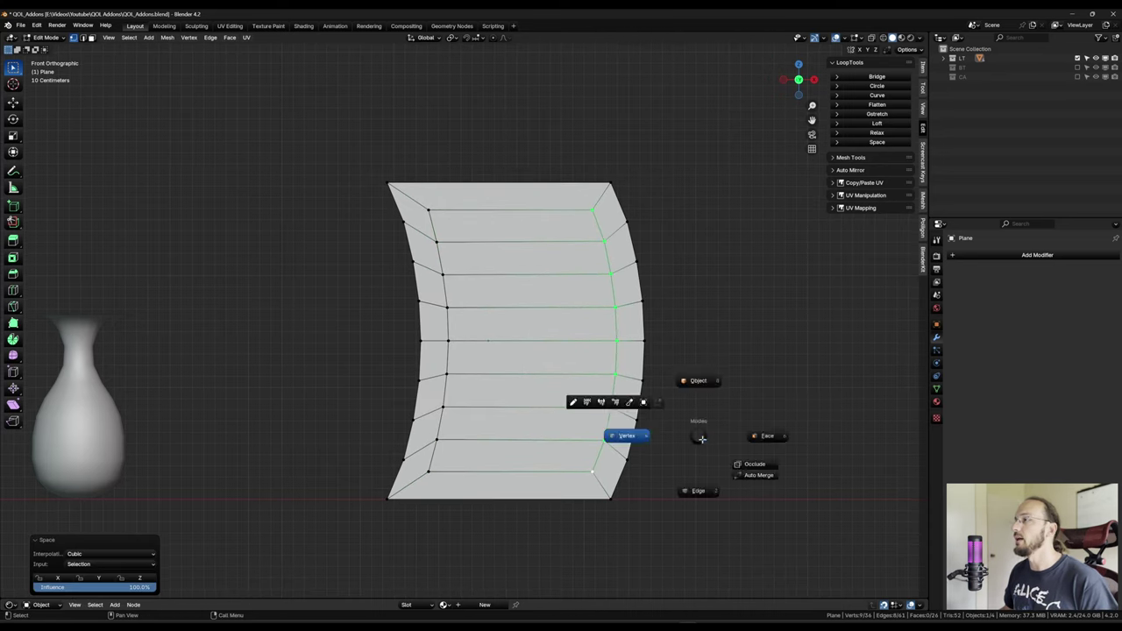
{"action": "right_click", "coordinate": [703, 439]}
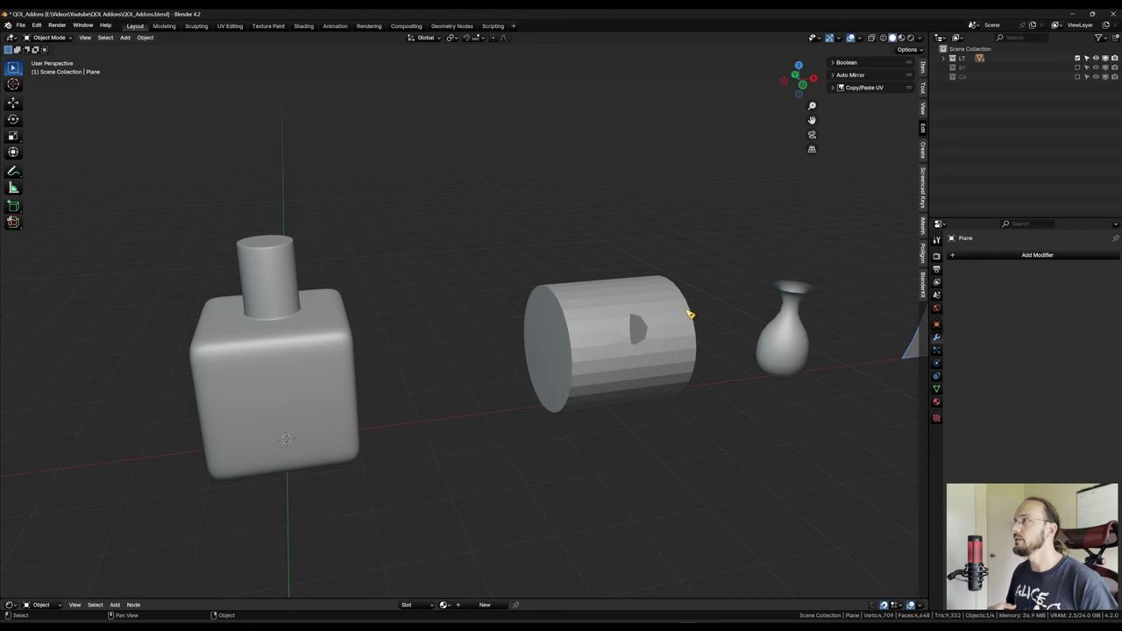
Select the cylinder and open it for mesh editing
{"action": "middle_click_drag", "start_coordinate": [690, 313], "coordinate": [513, 339]}
{"action": "left_click", "coordinate": [351, 381]}
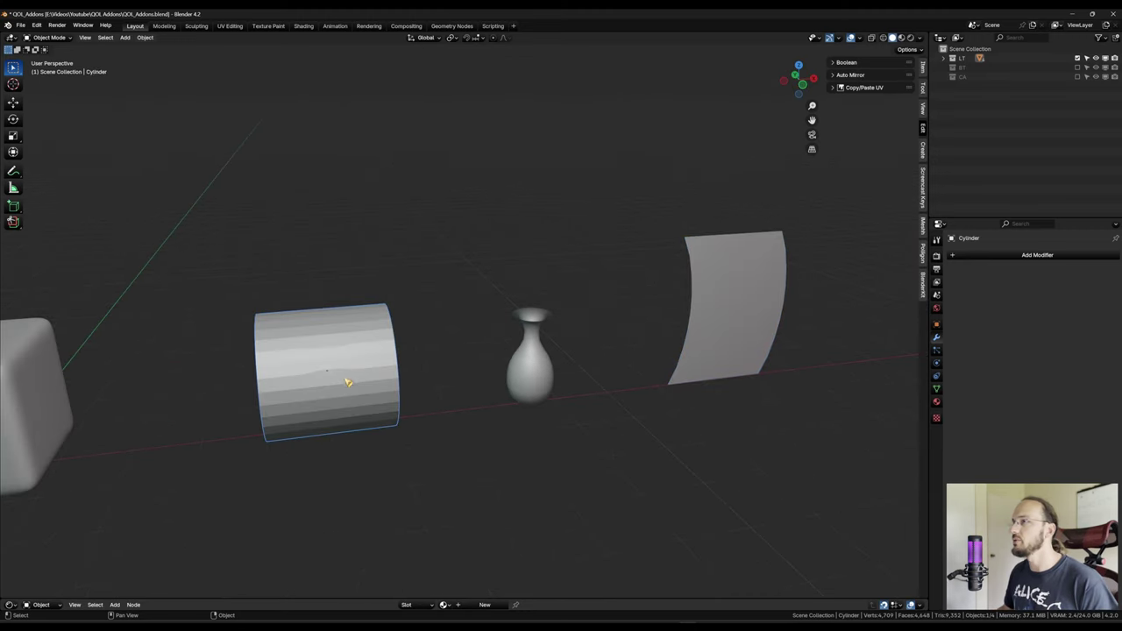
{"action": "key", "text": "ctrl+Tab"}
{"action": "left_click", "coordinate": [418, 339]}
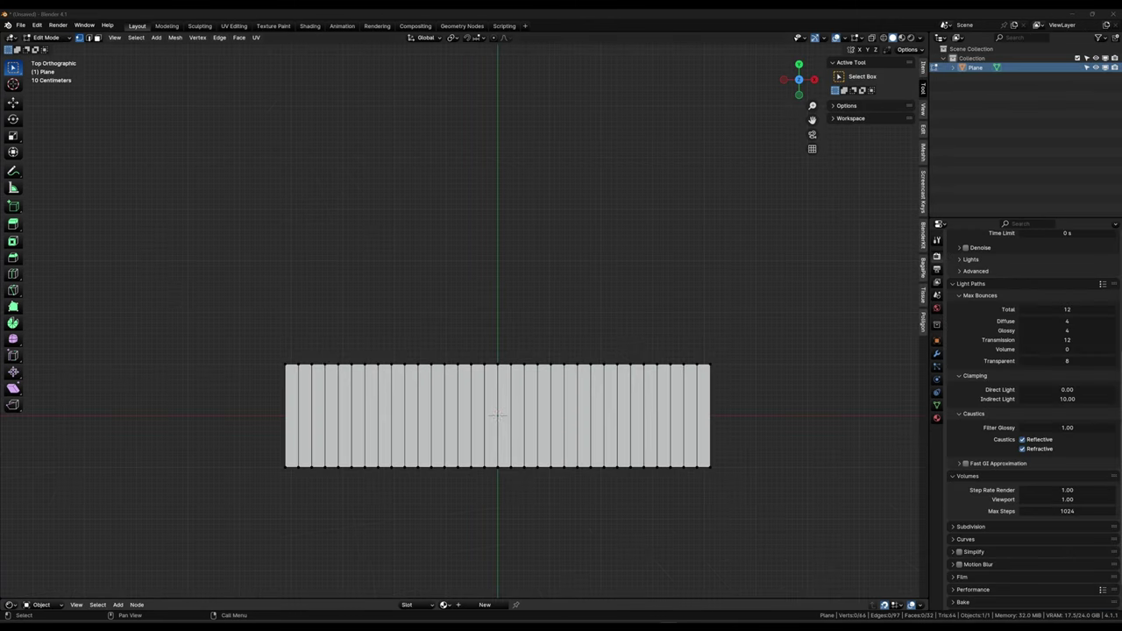
Raise the fourth vertex of the strip's upper edge slightly along Y, and the eleventh about 1.8 m
{"action": "left_click", "coordinate": [325, 364]}
{"action": "key", "text": "g"}
{"action": "key", "text": "y"}
{"action": "left_click", "coordinate": [325, 344]}
{"action": "left_click", "coordinate": [418, 363]}
{"action": "key", "text": "g"}
{"action": "key", "text": "y"}
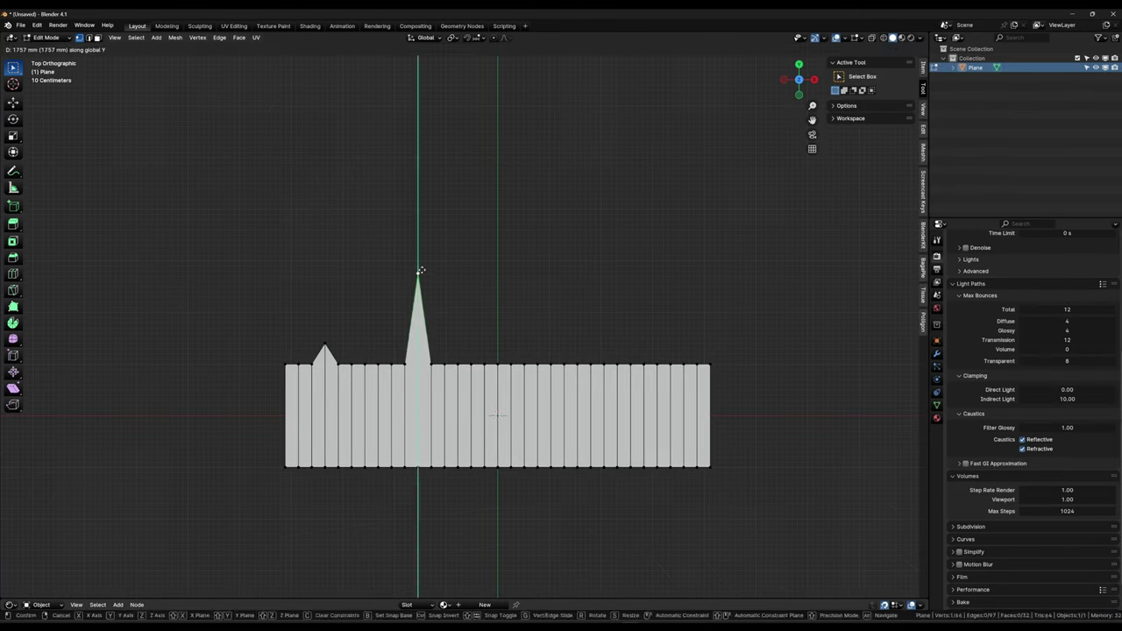
{"action": "left_click", "coordinate": [418, 267]}
Raise three more upper-edge vertices to different heights: one just left of centre, one right of centre, and the upper-right corner
{"action": "left_click", "coordinate": [484, 363]}
{"action": "key", "text": "g"}
{"action": "key", "text": "y"}
{"action": "left_click", "coordinate": [484, 330]}
{"action": "left_click", "coordinate": [591, 363]}
{"action": "key", "text": "g"}
{"action": "key", "text": "y"}
{"action": "left_click", "coordinate": [591, 300]}
{"action": "left_click", "coordinate": [711, 364]}
{"action": "key", "text": "g"}
{"action": "key", "text": "y"}
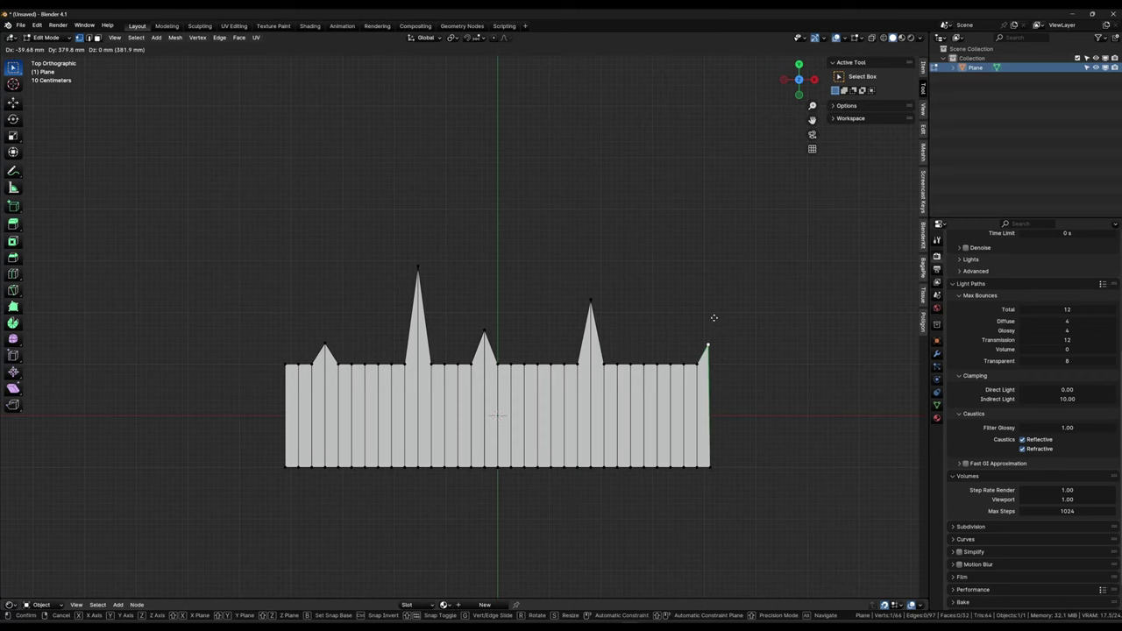
{"action": "left_click", "coordinate": [711, 201]}
Select the raised vertices plus the strip's upper-left corner and apply LoopTools Curve to them
{"action": "left_click_drag", "start_coordinate": [147, 160], "coordinate": [760, 352]}
{"action": "left_click", "coordinate": [285, 364], "text": "shift"}
{"action": "right_click", "coordinate": [542, 221]}
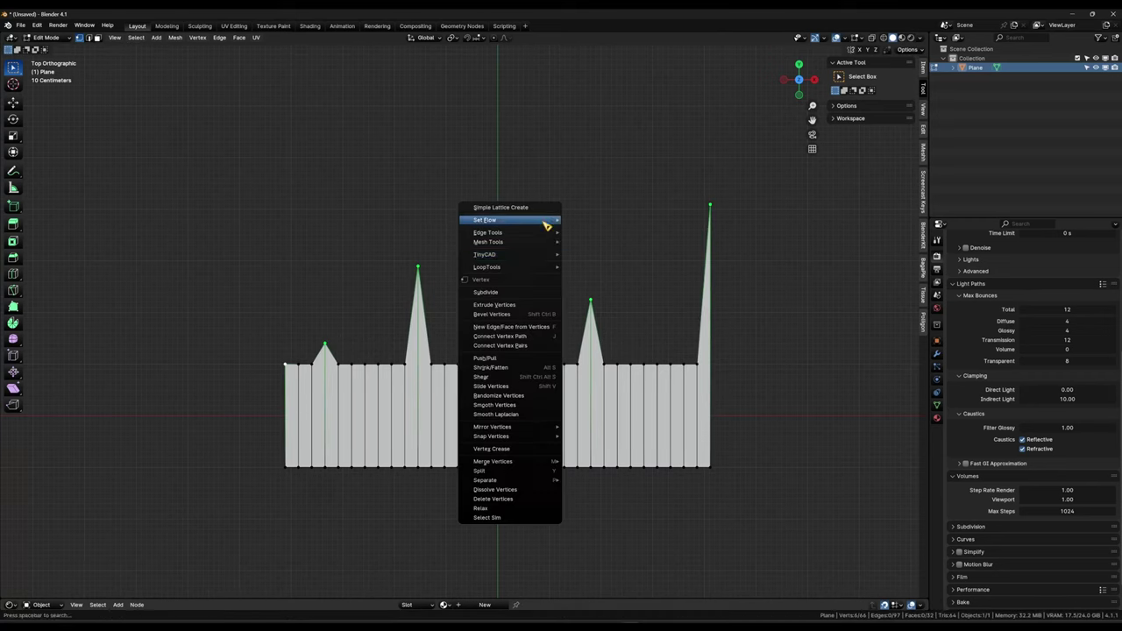
{"action": "mouse_move", "coordinate": [504, 274]}
{"action": "left_click", "coordinate": [609, 286]}
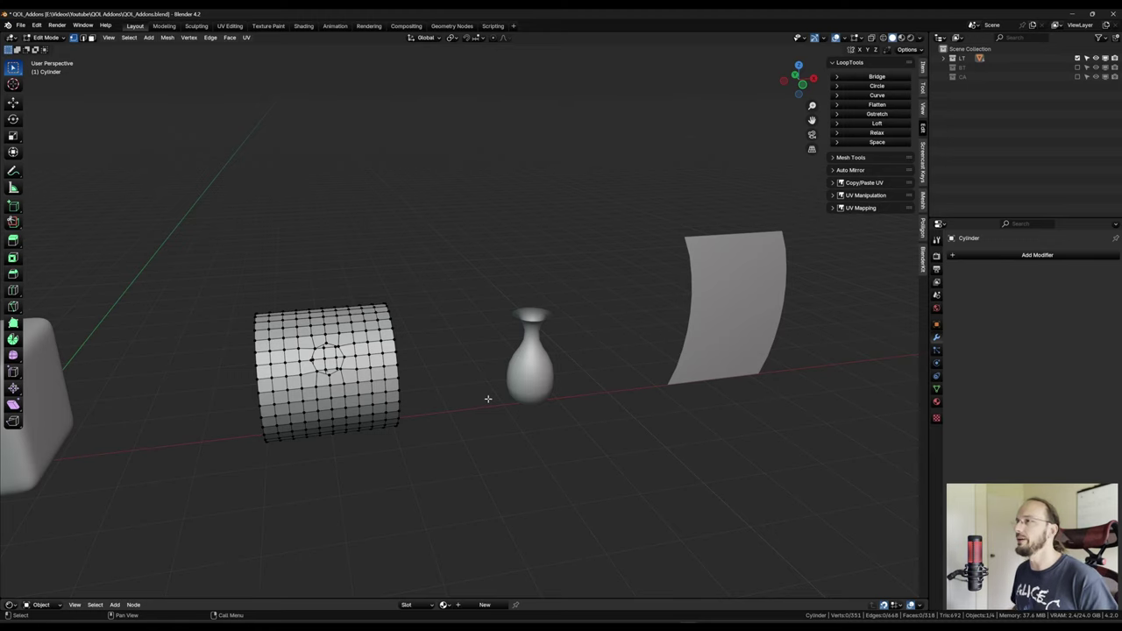
Duplicate the cylinder's left end loop and place the copy about -1939 mm in X, 990 mm in Y and 1336 mm in Z away
{"action": "middle_click_drag", "start_coordinate": [324, 406], "coordinate": [484, 364], "text": "shift"}
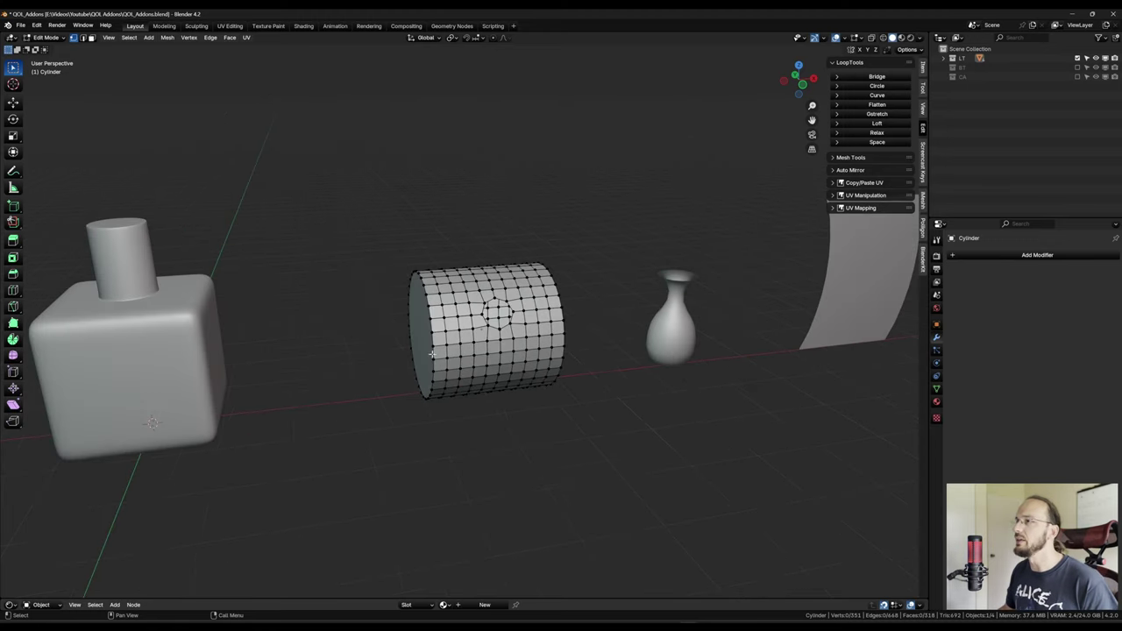
{"action": "left_click", "coordinate": [432, 354], "text": "alt"}
{"action": "key", "text": "shift+d"}
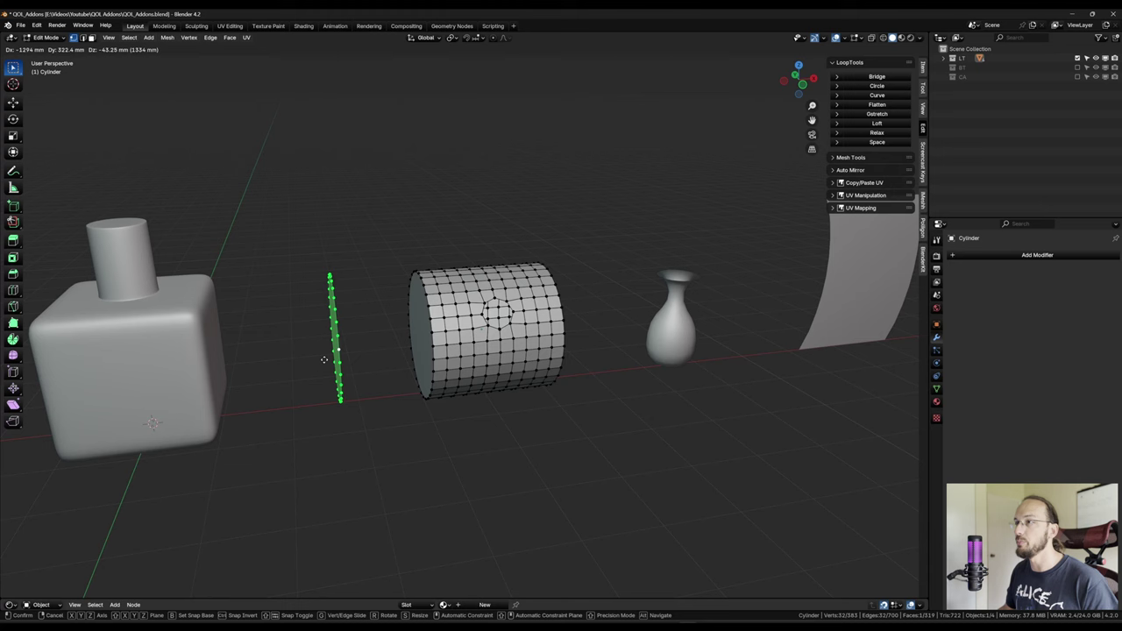
{"action": "left_click", "coordinate": [283, 268]}
{"action": "middle_click_drag", "start_coordinate": [343, 313], "coordinate": [447, 329]}
{"action": "scroll", "coordinate": [448, 328], "scroll_direction": "up", "scroll_amount": 1}
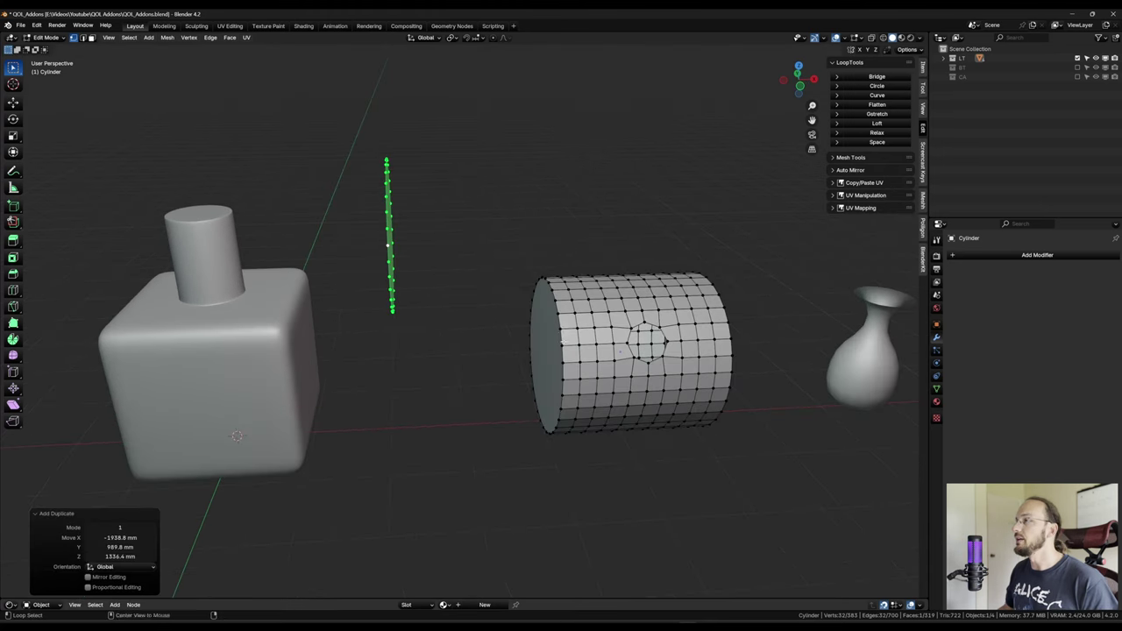
Try LoopTools Bridge between the duplicated loop and the cylinder's left end loop, try its Segments and Twist settings, and undo it
{"action": "left_click", "coordinate": [555, 356], "text": "alt+shift"}
{"action": "middle_click_drag", "start_coordinate": [556, 356], "coordinate": [512, 357]}
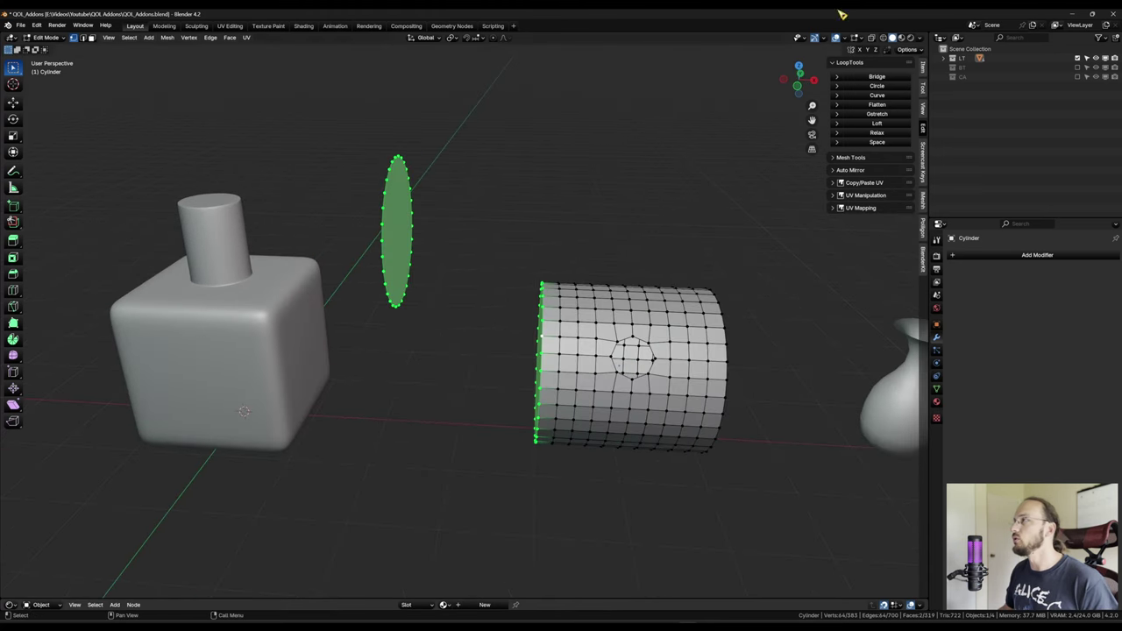
{"action": "left_click", "coordinate": [877, 77]}
{"action": "middle_click_drag", "start_coordinate": [397, 418], "coordinate": [211, 539]}
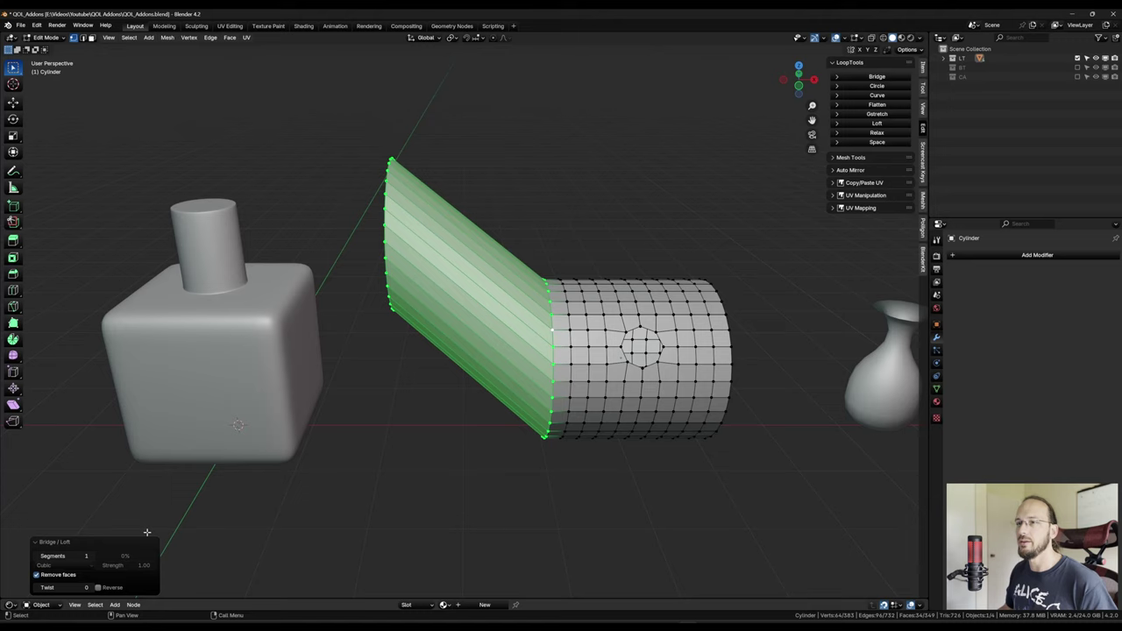
{"action": "left_click_drag", "start_coordinate": [83, 556], "coordinate": [123, 556]}
{"action": "left_click_drag", "start_coordinate": [73, 586], "coordinate": [105, 585]}
{"action": "key", "text": "ctrl+z"}
{"action": "key", "text": "ctrl+z"}
Select the cylinder's left end loop and the duplicated loop, switch to edge selection, and connect them with Bridge Edge Loops
{"action": "left_click", "coordinate": [552, 344], "text": "alt"}
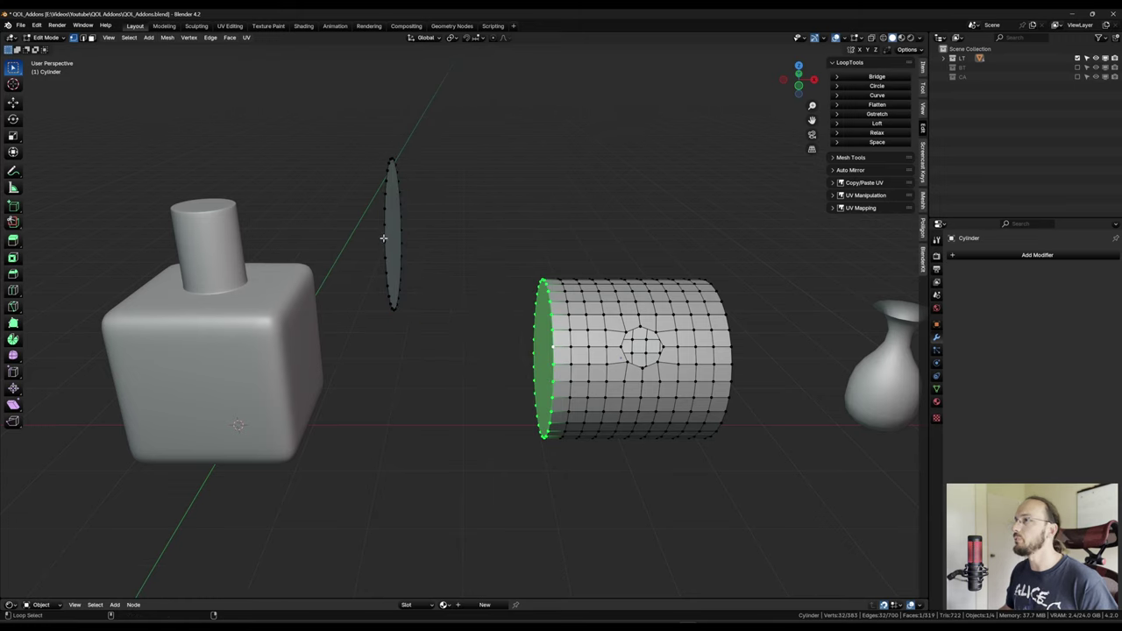
{"action": "left_click", "coordinate": [391, 246], "text": "alt+shift"}
{"action": "key", "text": "ctrl+Tab"}
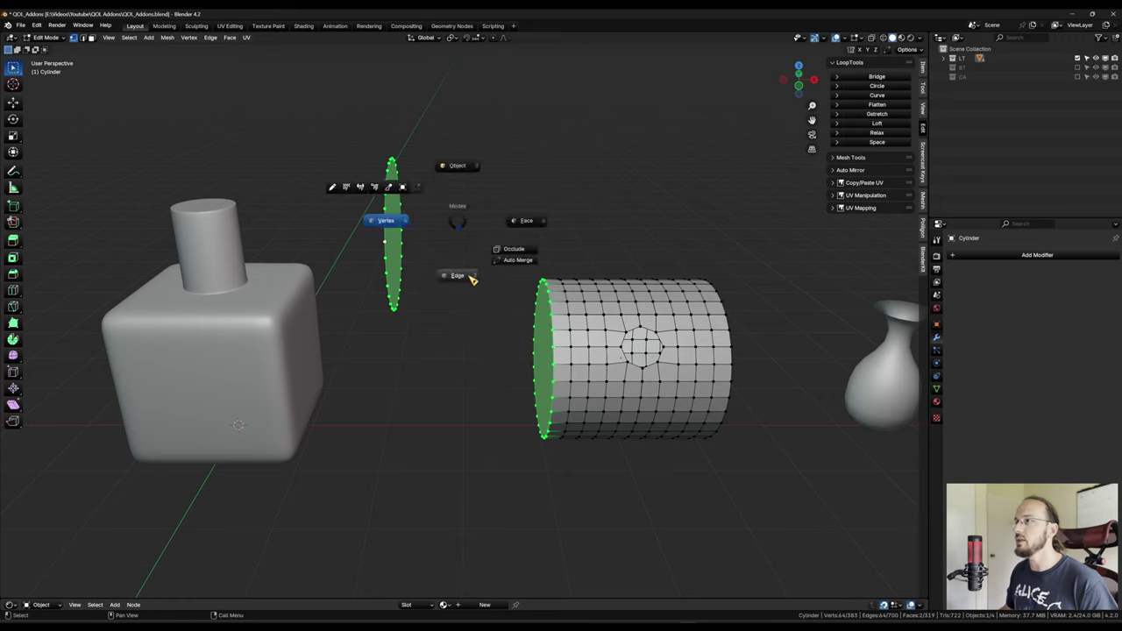
{"action": "left_click", "coordinate": [465, 275]}
{"action": "right_click", "coordinate": [514, 314]}
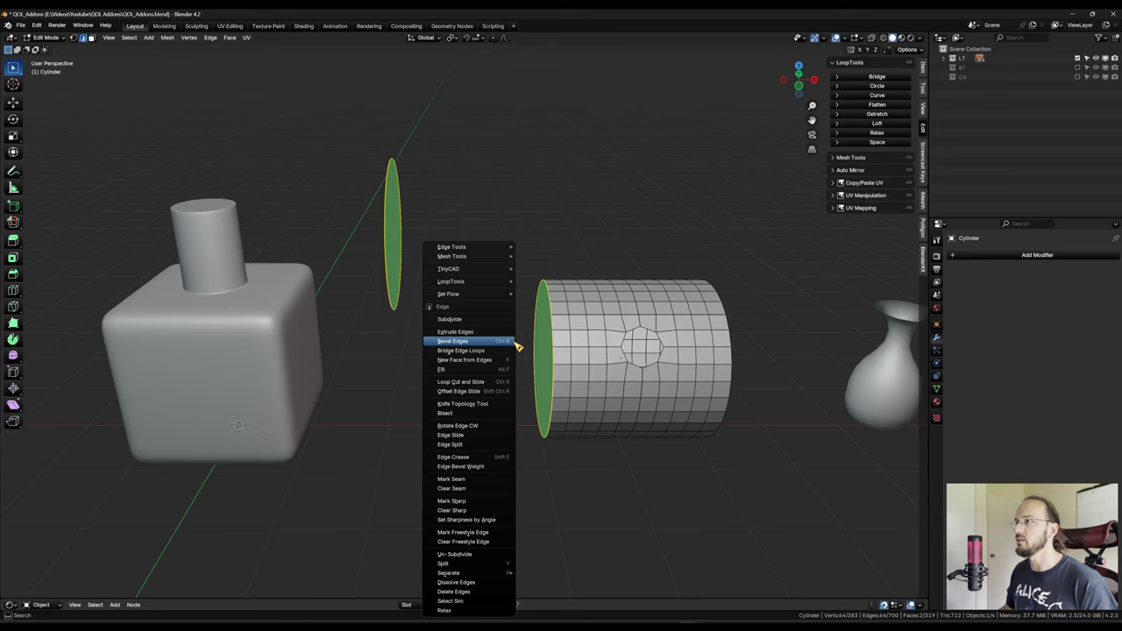
{"action": "left_click", "coordinate": [487, 351]}
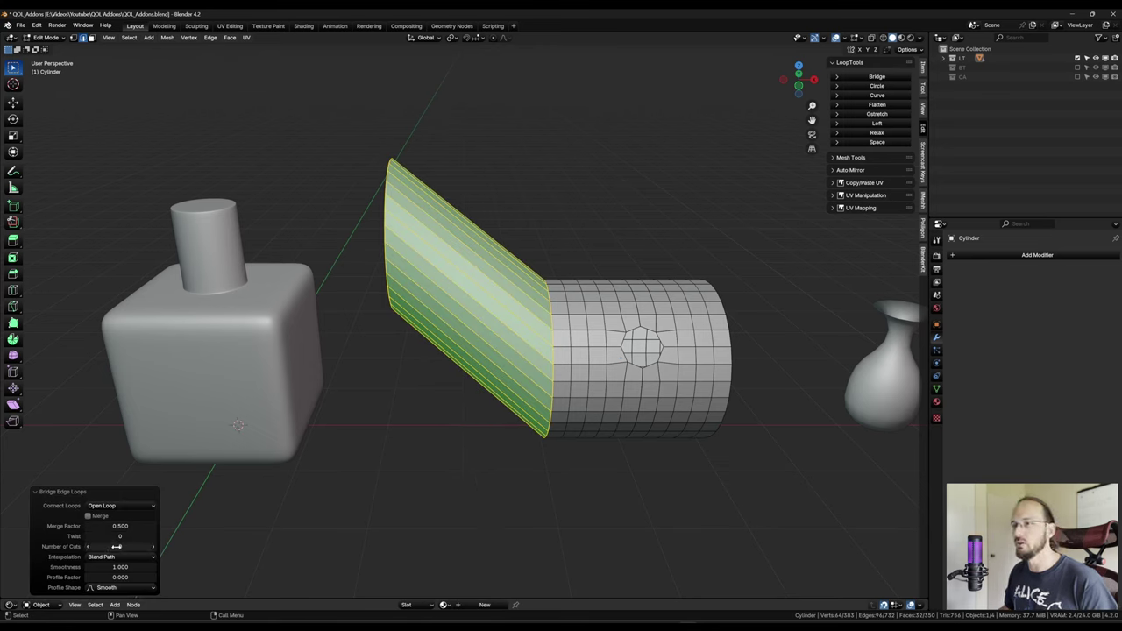
Set the edge loop bridge to 4 cuts, inspect the curved connection, and undo the last change
{"action": "left_click", "coordinate": [116, 546]}
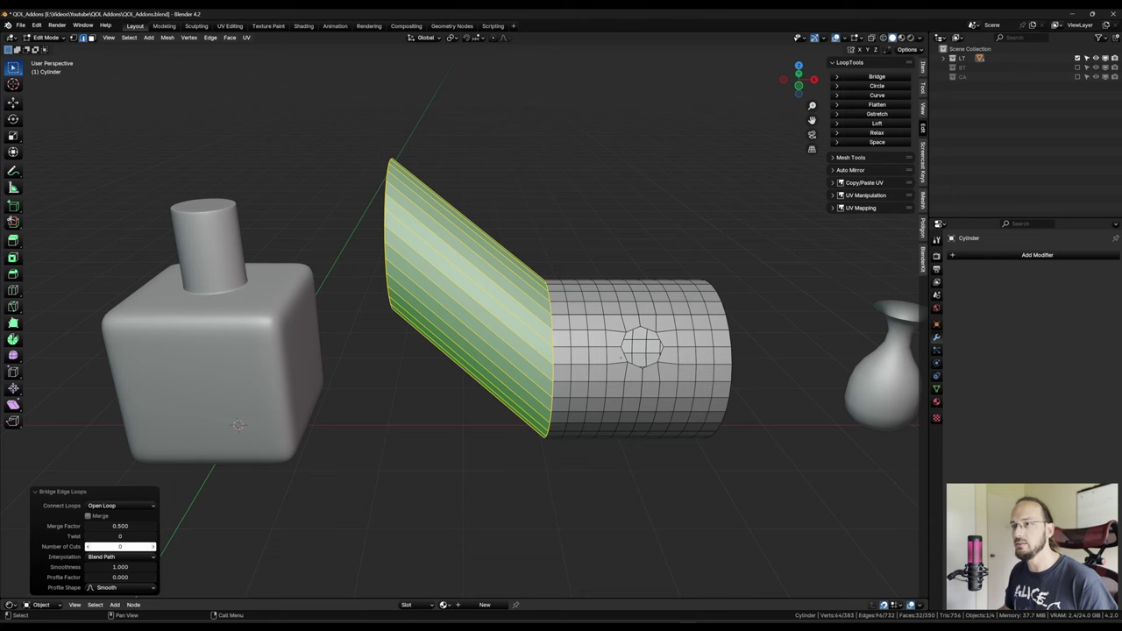
{"action": "type", "text": "4"}
{"action": "key", "text": "Return"}
{"action": "middle_click_drag", "start_coordinate": [311, 410], "coordinate": [456, 412]}
{"action": "scroll", "coordinate": [479, 422], "scroll_direction": "up", "scroll_amount": 3}
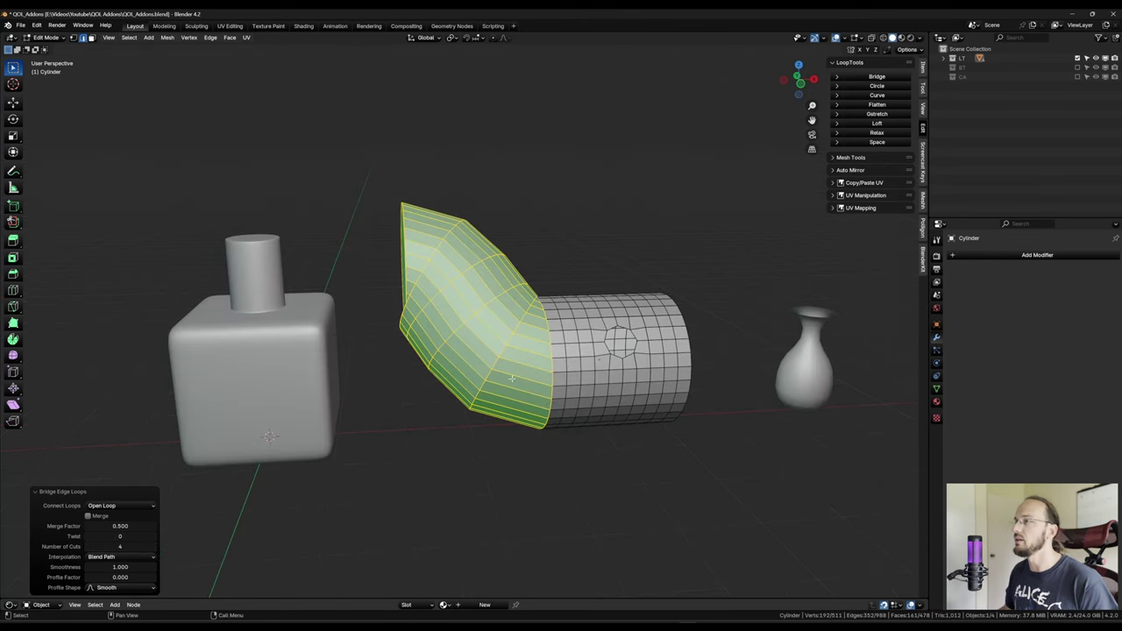
{"action": "middle_click_drag", "start_coordinate": [539, 379], "coordinate": [552, 370]}
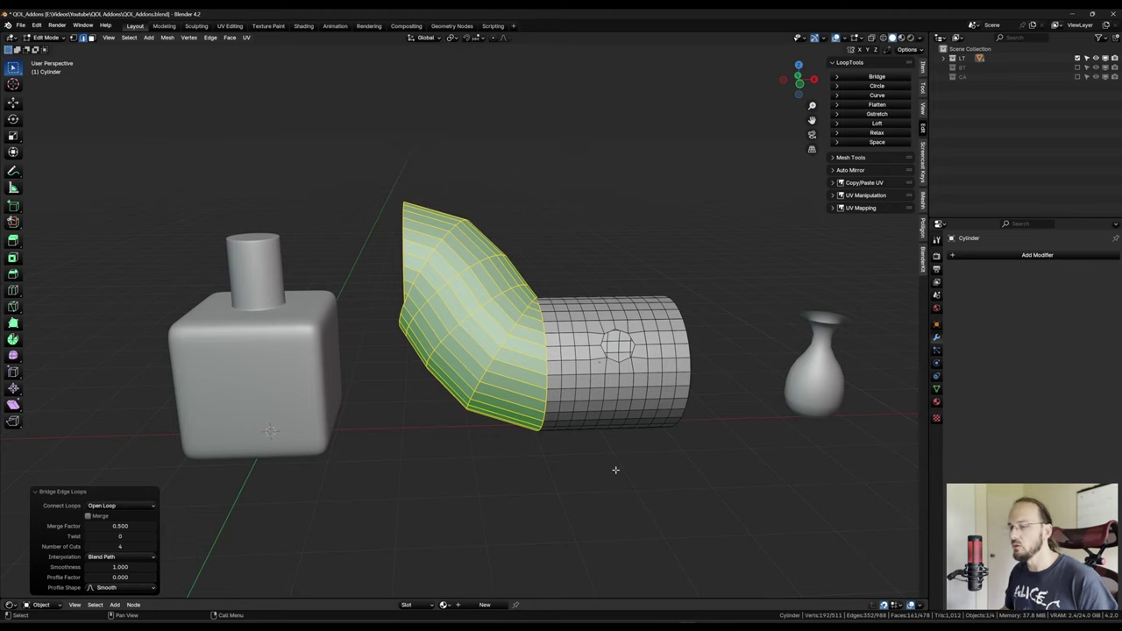
{"action": "key", "text": "ctrl+z"}
{"action": "middle_click_drag", "start_coordinate": [616, 470], "coordinate": [584, 426]}
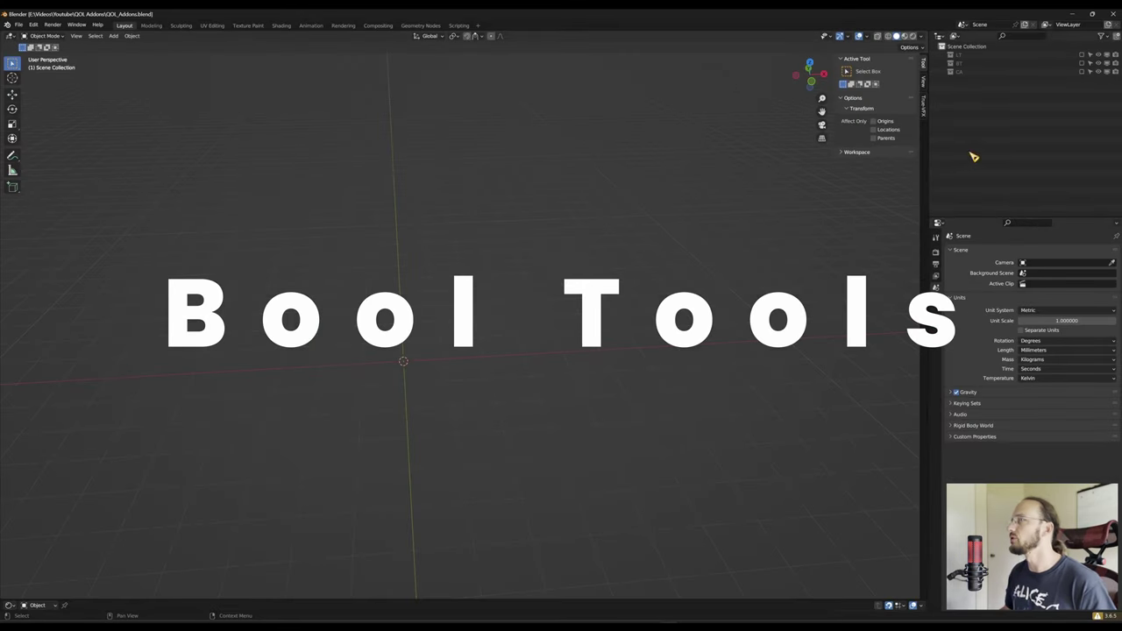
Enable the BT collection and bring its cube and sphere into view
{"action": "left_click", "coordinate": [1082, 63]}
{"action": "middle_click_drag", "start_coordinate": [611, 348], "coordinate": [469, 343]}
{"action": "scroll", "coordinate": [468, 343], "scroll_direction": "up", "scroll_amount": 5}
{"action": "middle_click_drag", "start_coordinate": [373, 390], "coordinate": [510, 402]}
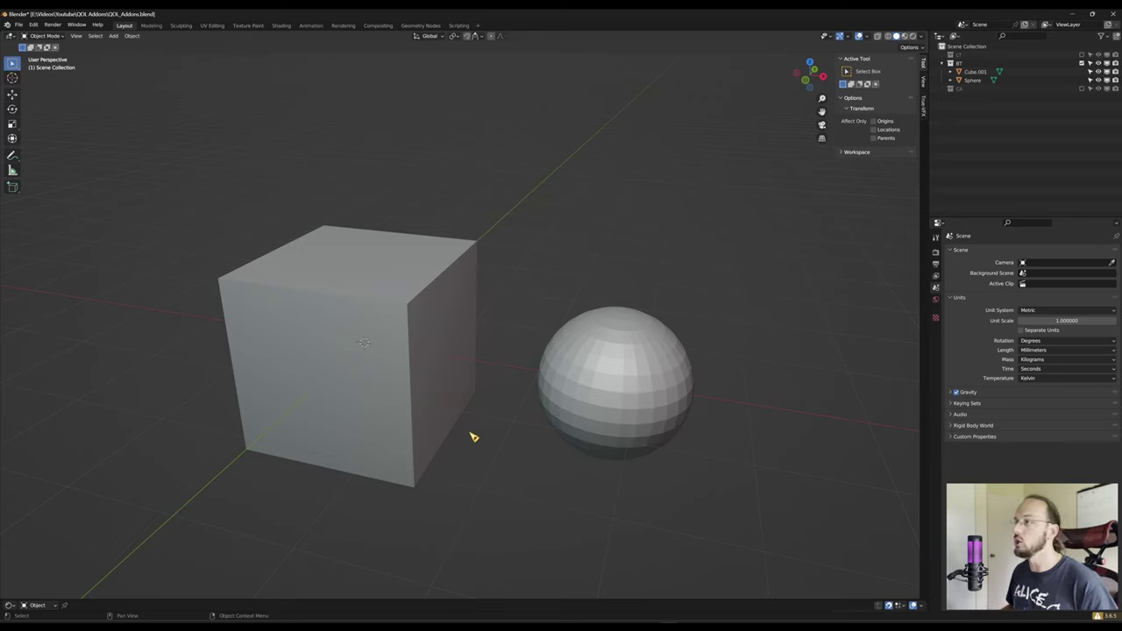
Add a Boolean modifier to the cube with the sphere as its target object
{"action": "left_click", "coordinate": [441, 355]}
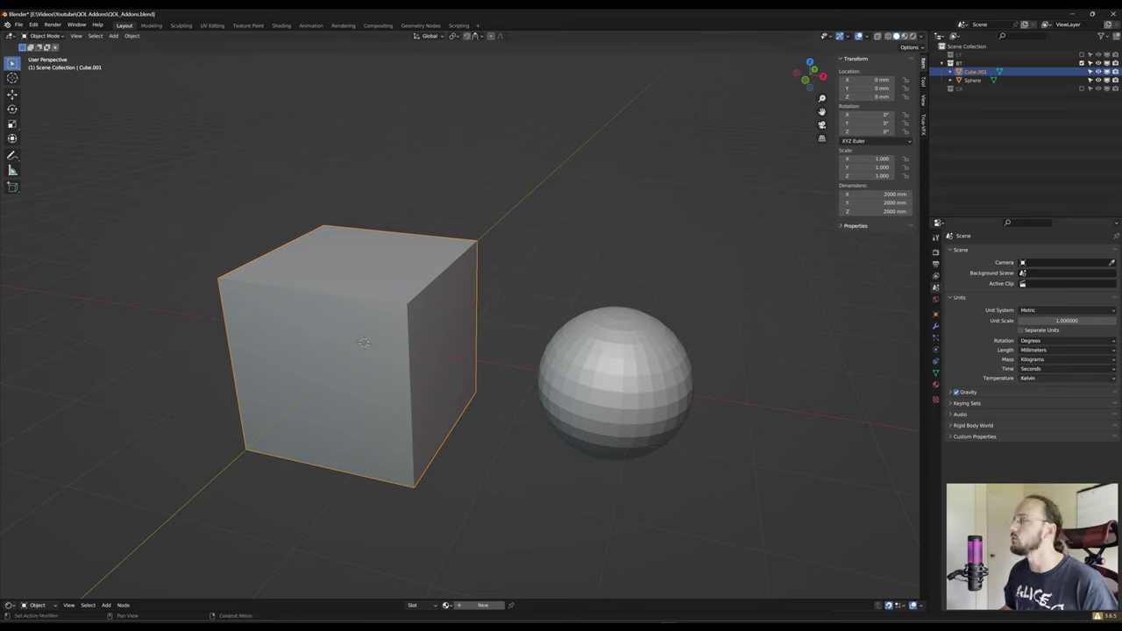
{"action": "left_click", "coordinate": [935, 325]}
{"action": "left_click", "coordinate": [1008, 253]}
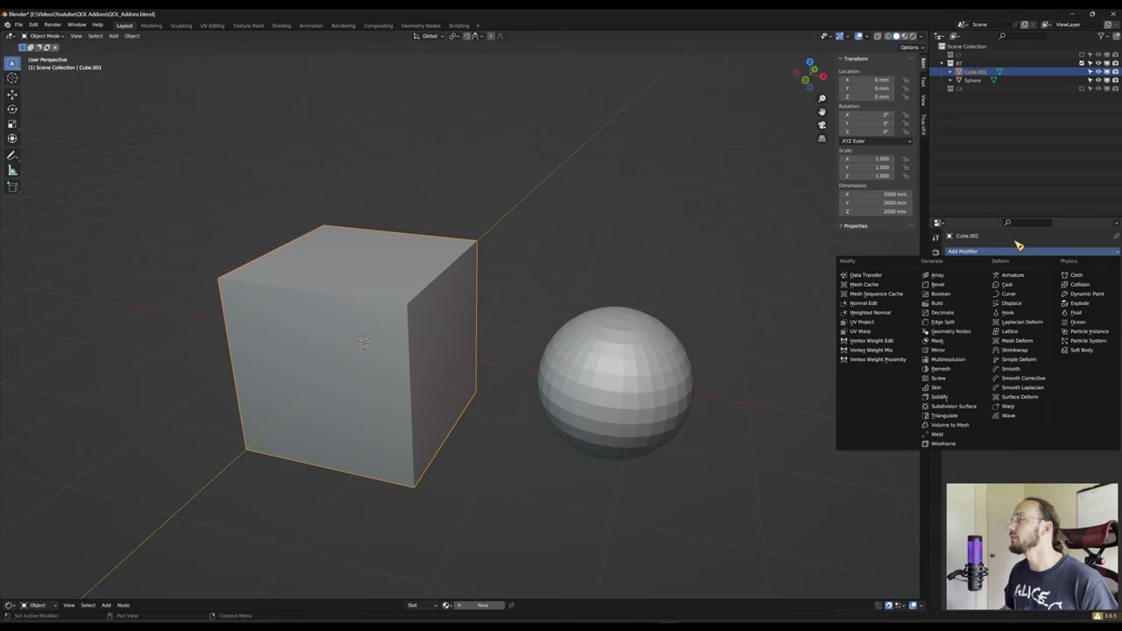
{"action": "left_click", "coordinate": [970, 301]}
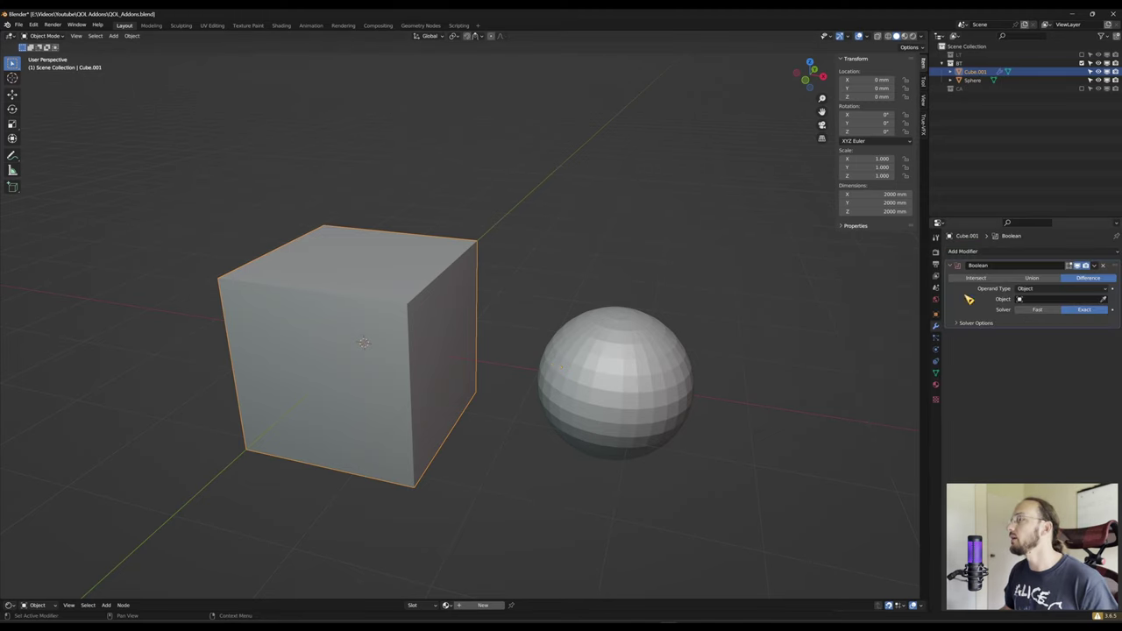
{"action": "left_click", "coordinate": [1104, 299]}
{"action": "left_click", "coordinate": [658, 425]}
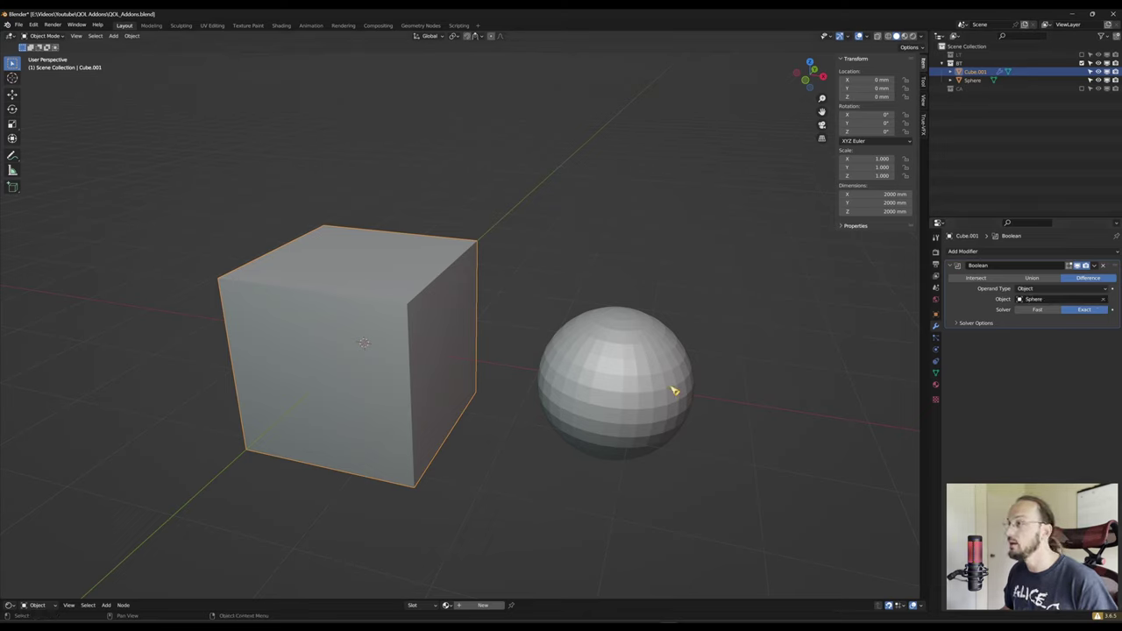
Move the cube about 1668 mm along the X axis so it overlaps the sphere
{"action": "key", "text": "g"}
{"action": "key", "text": "x"}
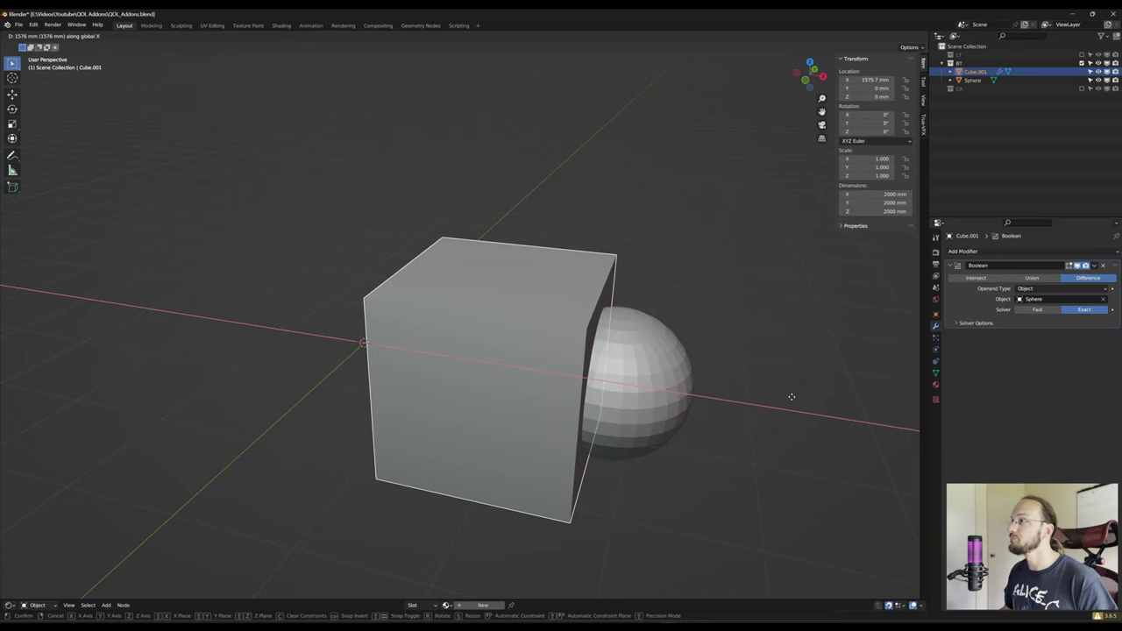
{"action": "left_click", "coordinate": [790, 394]}
Examine the Boolean overlap between cube and sphere in wireframe and solid shading
{"action": "mouse_move", "coordinate": [745, 453]}
{"action": "middle_mouse_down"}
{"action": "mouse_move", "coordinate": [503, 429]}
{"action": "mouse_move", "coordinate": [589, 412]}
{"action": "middle_mouse_up"}
{"action": "scroll", "coordinate": [600, 409], "scroll_direction": "down", "scroll_amount": 2}
{"action": "scroll", "coordinate": [611, 406], "scroll_direction": "up", "scroll_amount": 2}
{"action": "key", "text": "shift+z"}
{"action": "key", "text": "alt+a"}
{"action": "mouse_move", "coordinate": [572, 372]}
{"action": "middle_mouse_down"}
{"action": "mouse_move", "coordinate": [560, 362]}
{"action": "mouse_move", "coordinate": [616, 361]}
{"action": "mouse_move", "coordinate": [626, 380]}
{"action": "middle_mouse_up"}
{"action": "key", "text": "shift+z"}
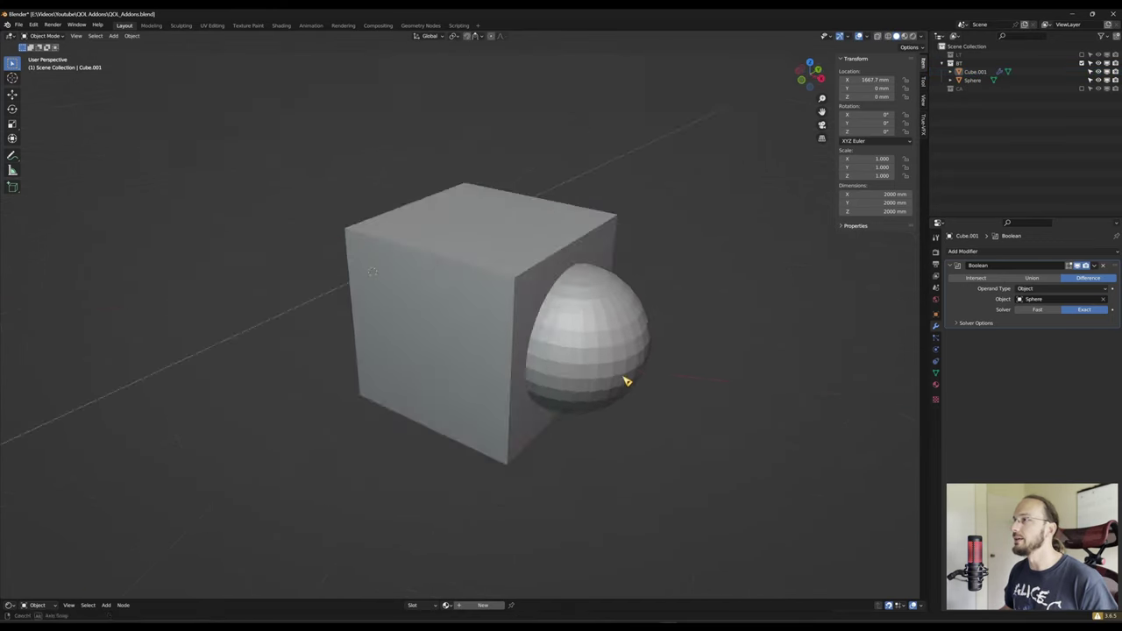
{"action": "middle_click_drag", "start_coordinate": [584, 411], "coordinate": [633, 381], "text": "shift"}
{"action": "mouse_move", "coordinate": [681, 310]}
{"action": "middle_mouse_down", "text": "shift"}
{"action": "mouse_move", "coordinate": [667, 368]}
{"action": "mouse_move", "coordinate": [678, 350]}
{"action": "middle_mouse_up", "text": "shift"}
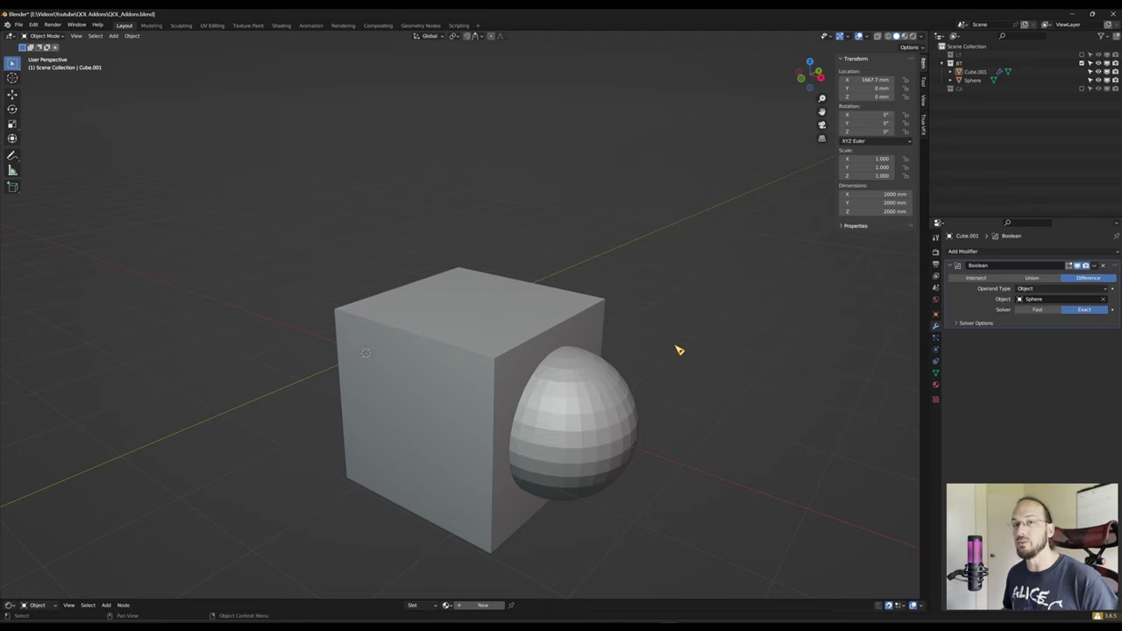
Set the sphere's viewport display to Bounds and inspect the cut in the cube
{"action": "left_click", "coordinate": [586, 444]}
{"action": "scroll", "coordinate": [588, 444], "scroll_direction": "up", "scroll_amount": 4}
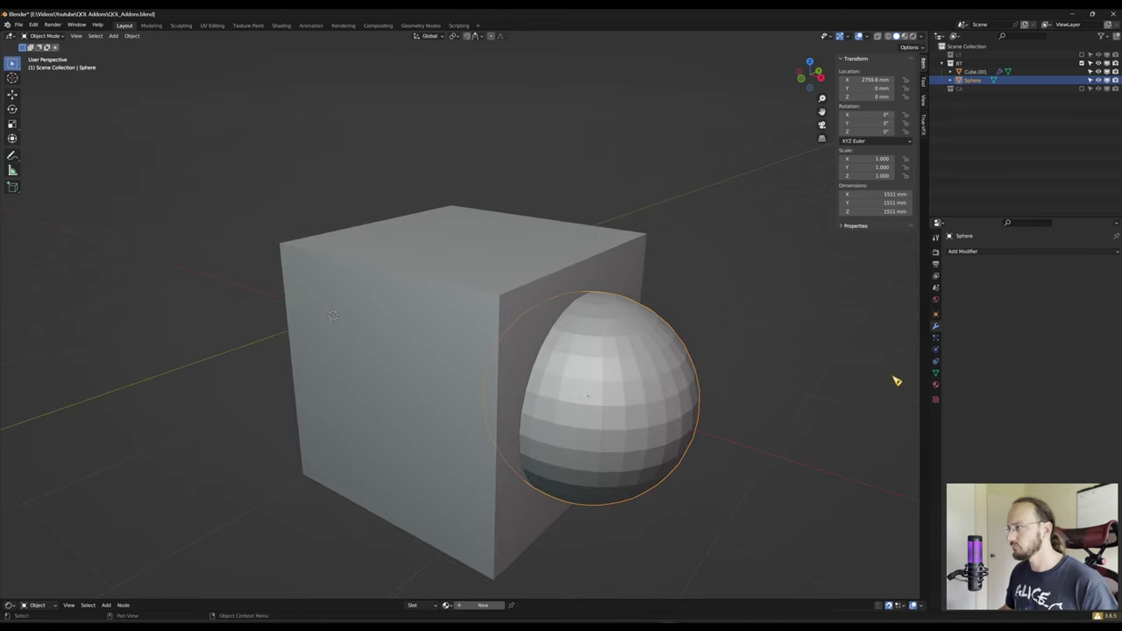
{"action": "left_click", "coordinate": [936, 314]}
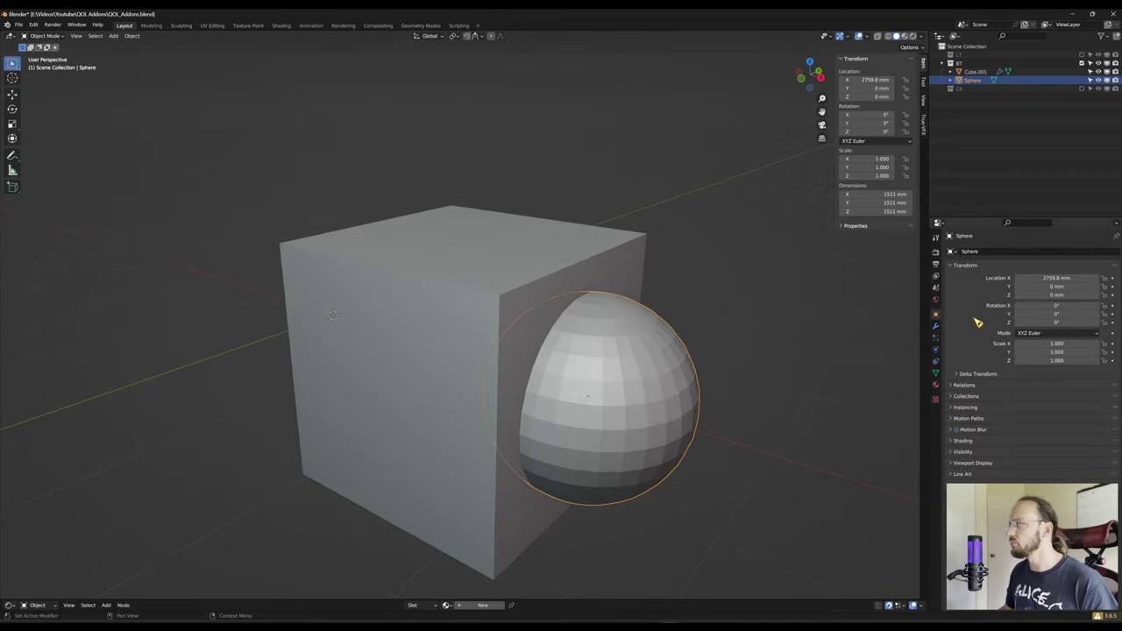
{"action": "left_click", "coordinate": [969, 463]}
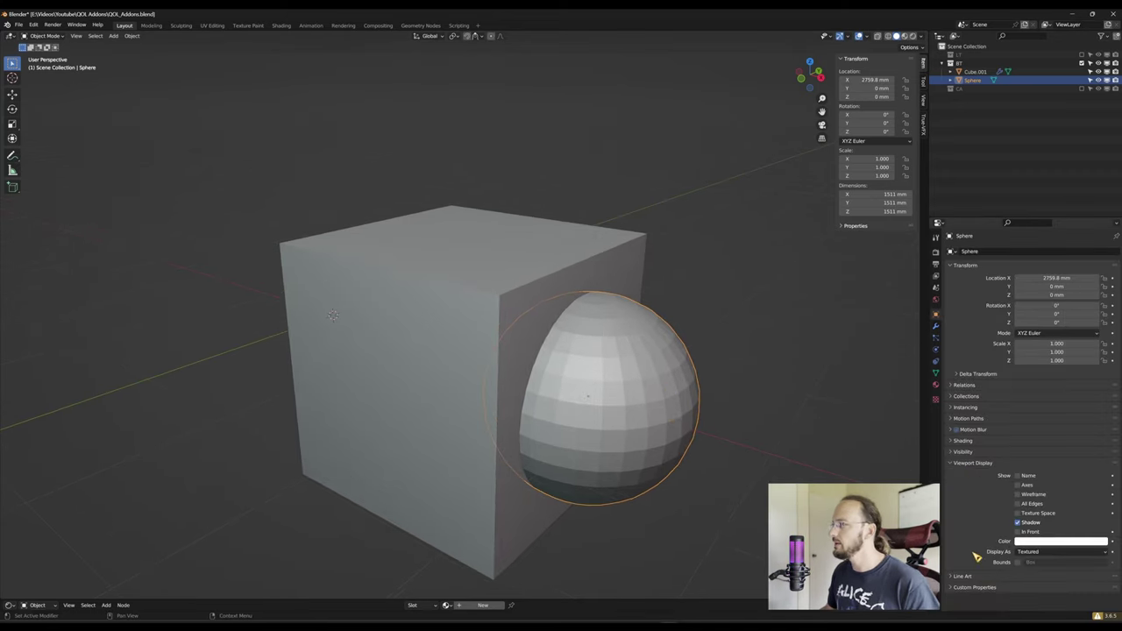
{"action": "left_click", "coordinate": [1041, 553]}
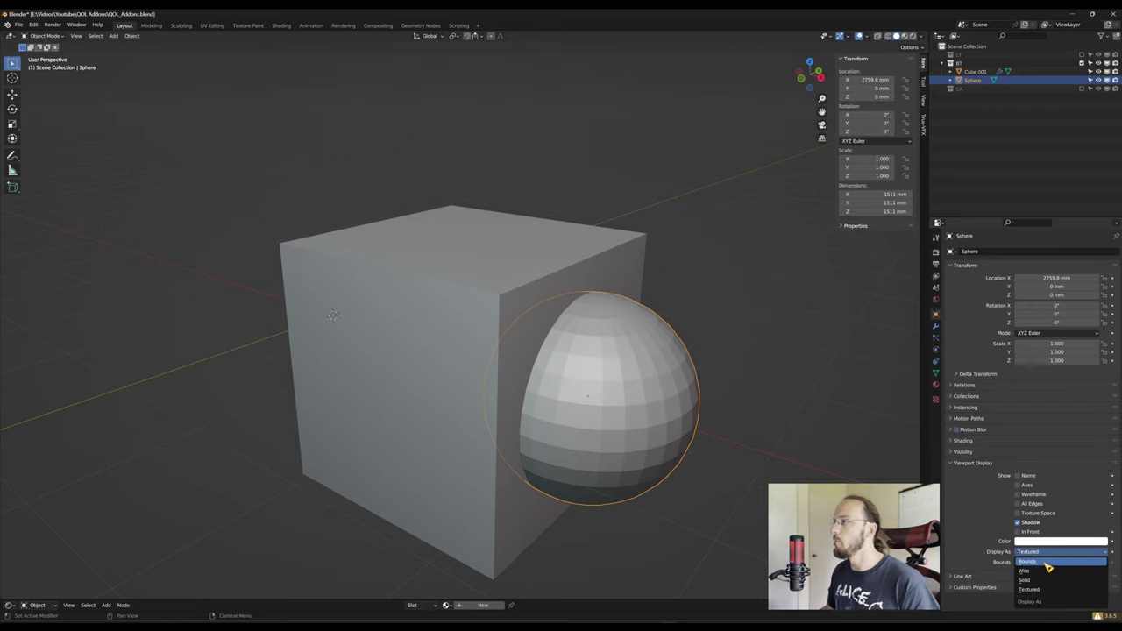
{"action": "left_click", "coordinate": [1047, 564]}
{"action": "middle_click_drag", "start_coordinate": [669, 509], "coordinate": [643, 350]}
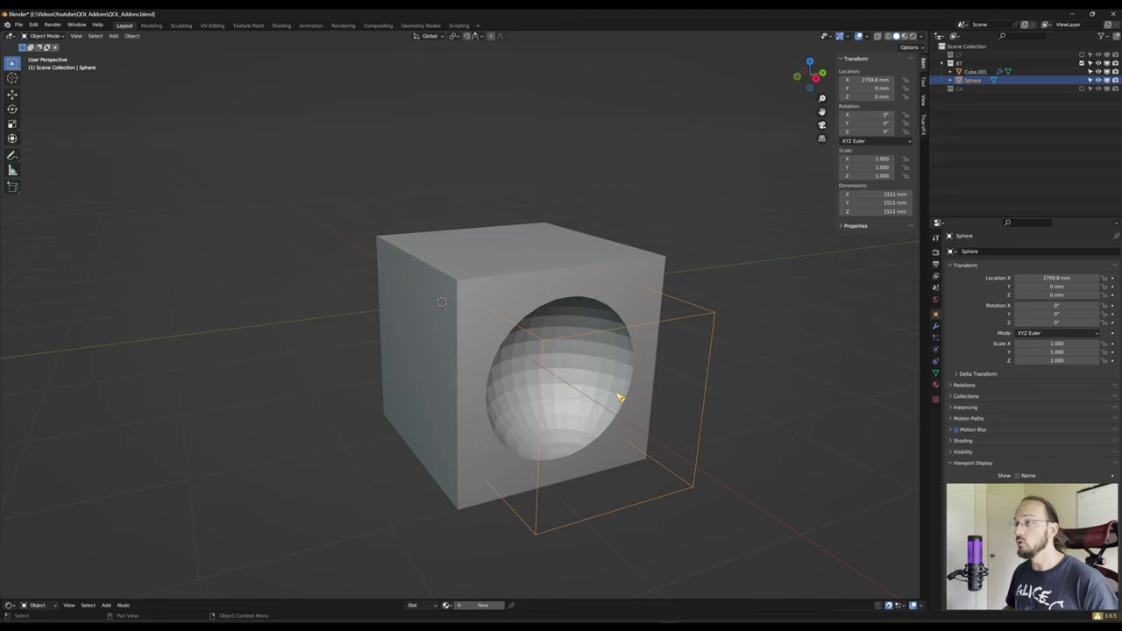
{"action": "middle_click_drag", "start_coordinate": [620, 398], "coordinate": [641, 403]}
{"action": "scroll", "coordinate": [641, 404], "scroll_direction": "down", "scroll_amount": 2}
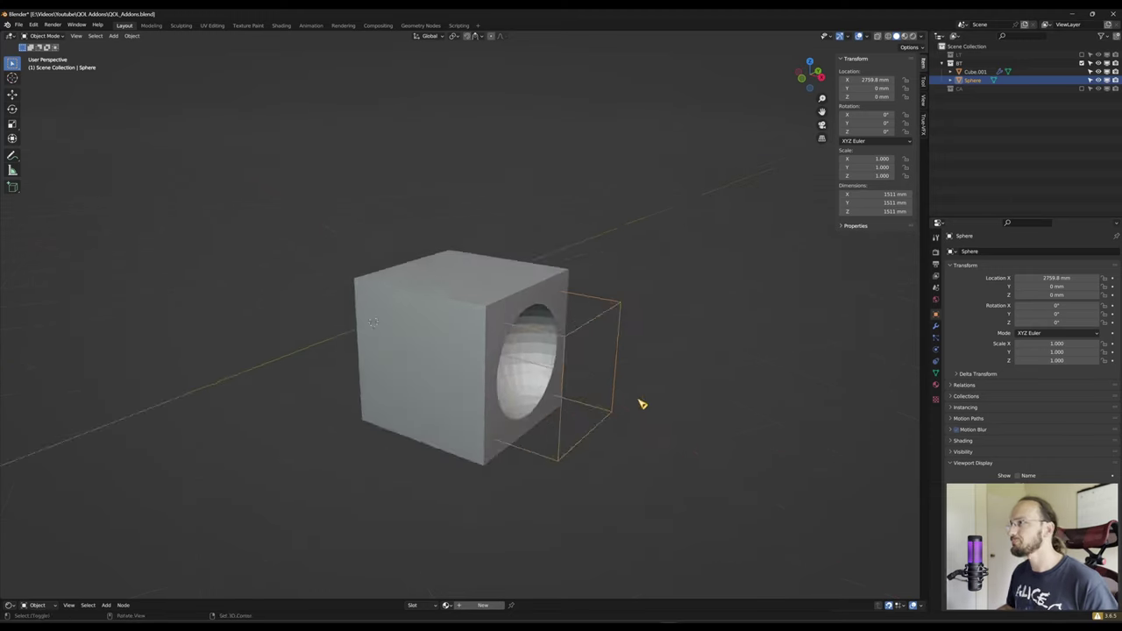
{"action": "scroll", "coordinate": [641, 403], "scroll_direction": "up", "scroll_amount": 4}
Change the cube's Boolean operation to Union and view the combined mesh in wireframe
{"action": "left_click", "coordinate": [937, 327]}
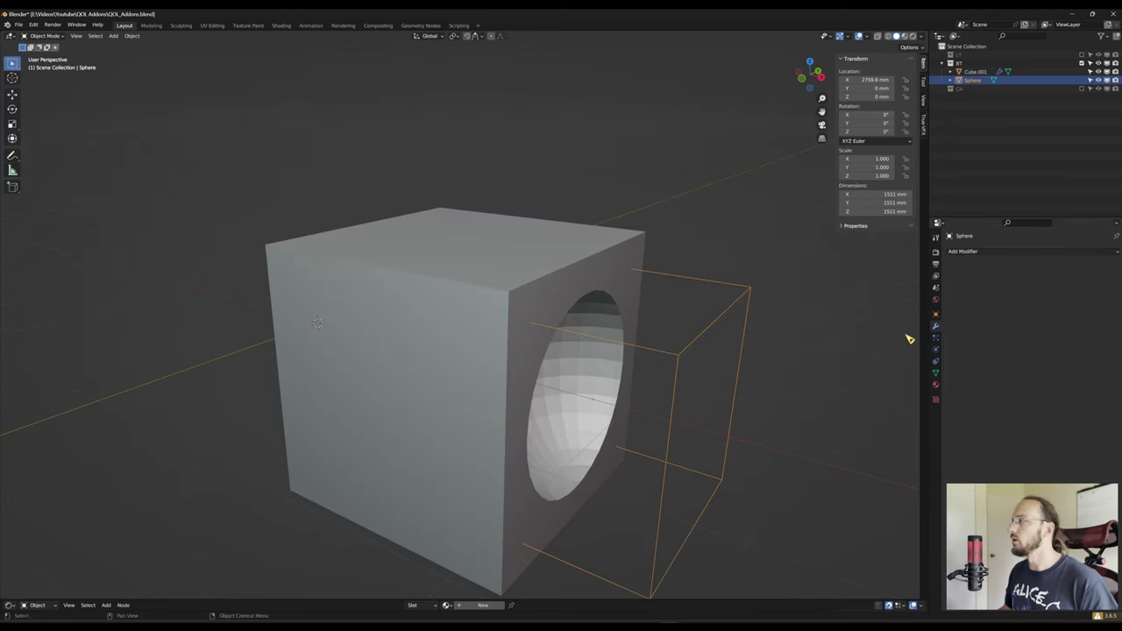
{"action": "left_click", "coordinate": [383, 273]}
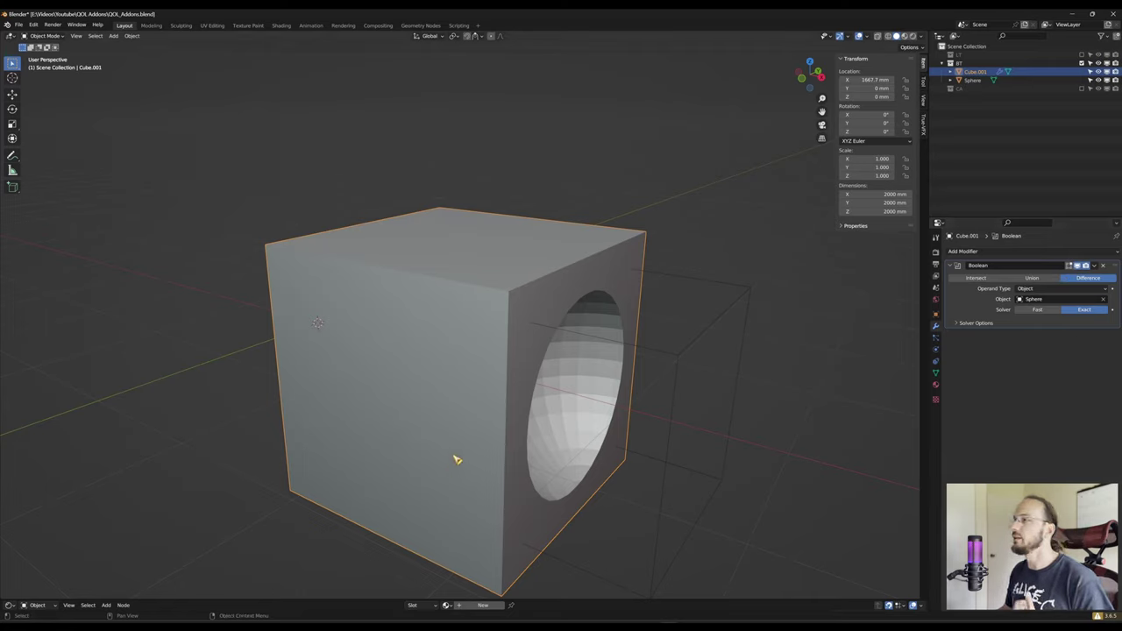
{"action": "left_click", "coordinate": [1035, 278]}
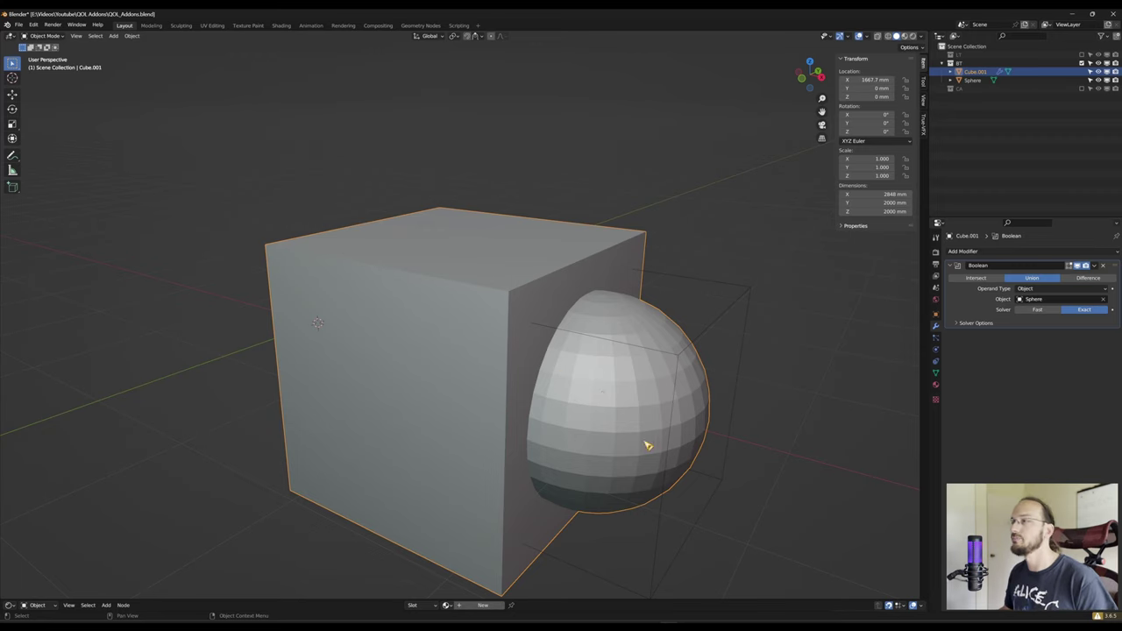
{"action": "key", "text": "shift+z"}
{"action": "mouse_move", "coordinate": [601, 421]}
{"action": "middle_mouse_down"}
{"action": "mouse_move", "coordinate": [597, 441]}
{"action": "mouse_move", "coordinate": [639, 318]}
{"action": "mouse_move", "coordinate": [719, 371]}
{"action": "middle_mouse_up"}
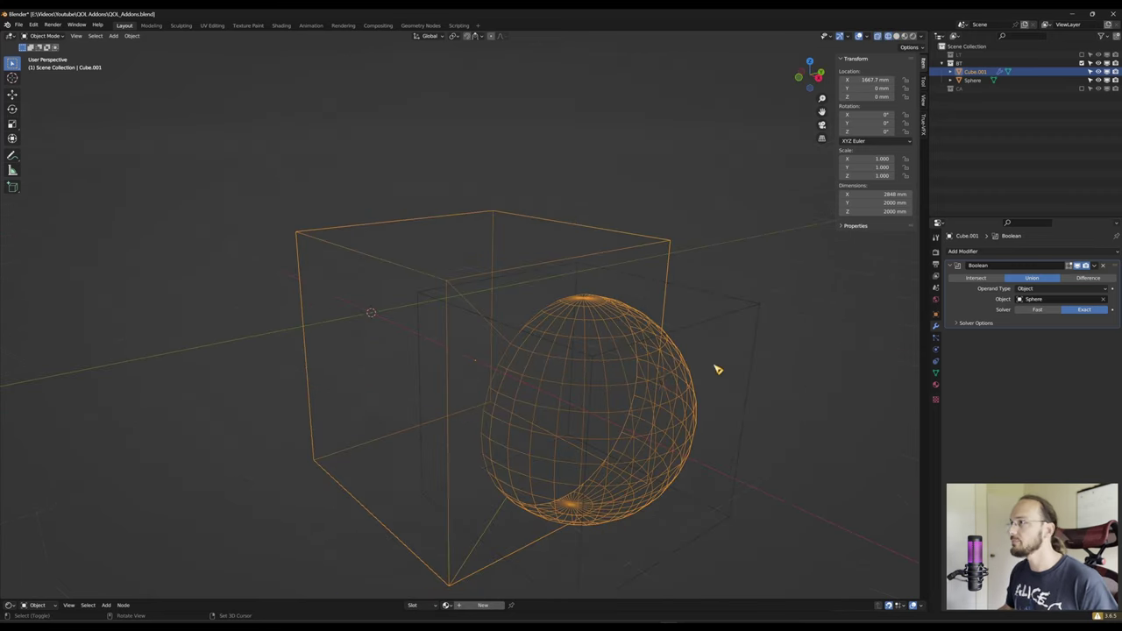
Change the cube's Boolean operation to Intersect and inspect the resulting shape in solid shading
{"action": "key", "text": "shift+z"}
{"action": "left_click", "coordinate": [978, 278]}
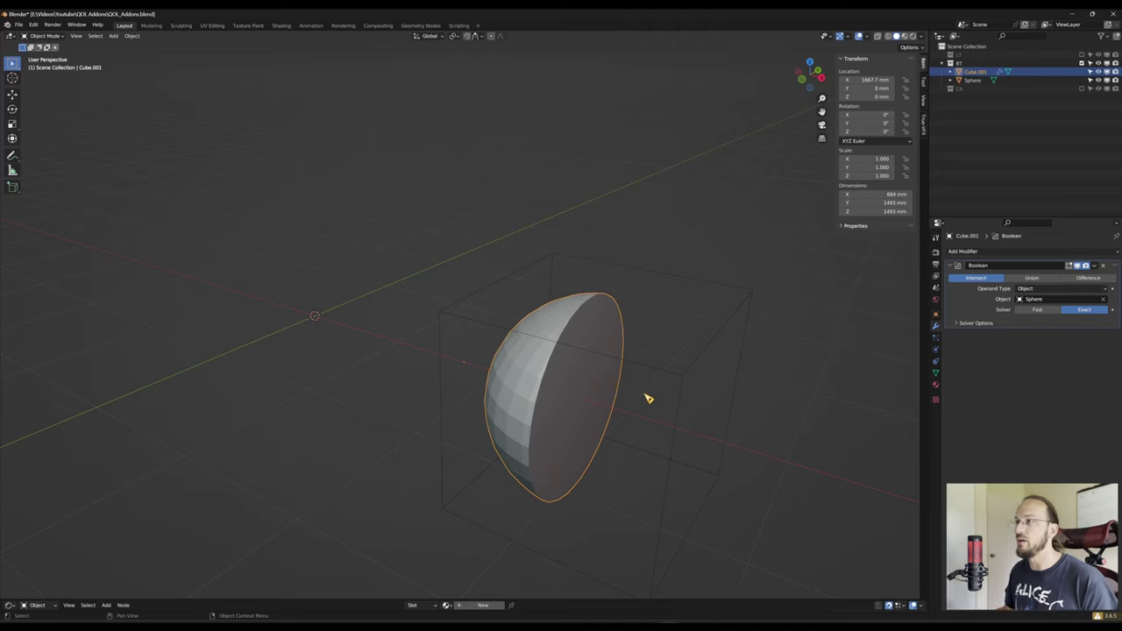
{"action": "middle_click_drag", "start_coordinate": [649, 399], "coordinate": [568, 371]}
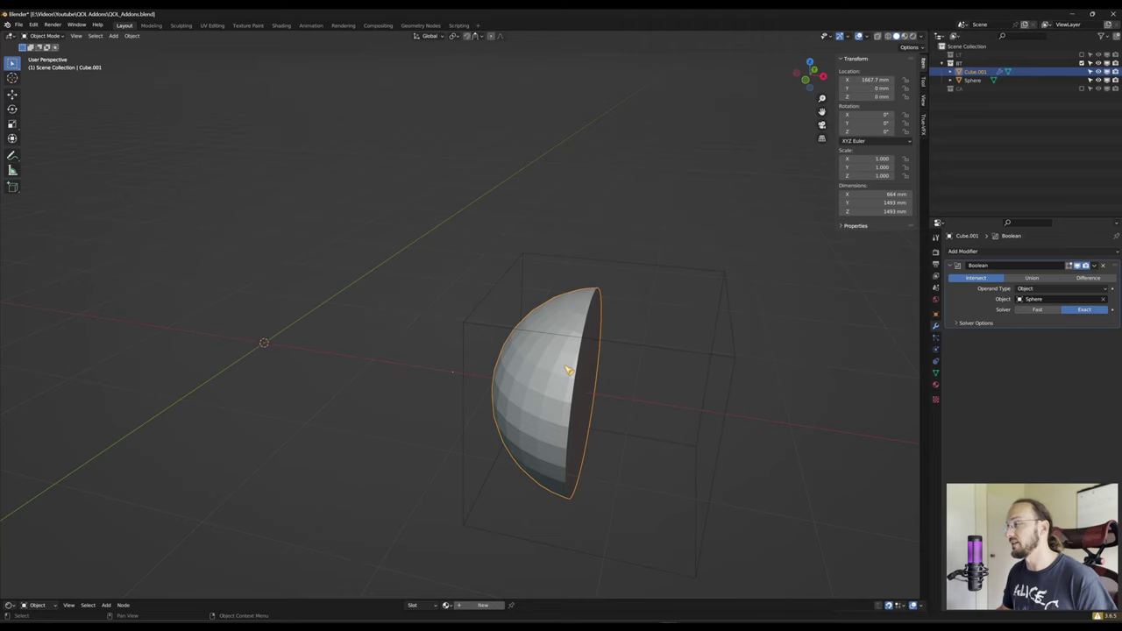
{"action": "middle_click_drag", "start_coordinate": [568, 371], "coordinate": [702, 365]}
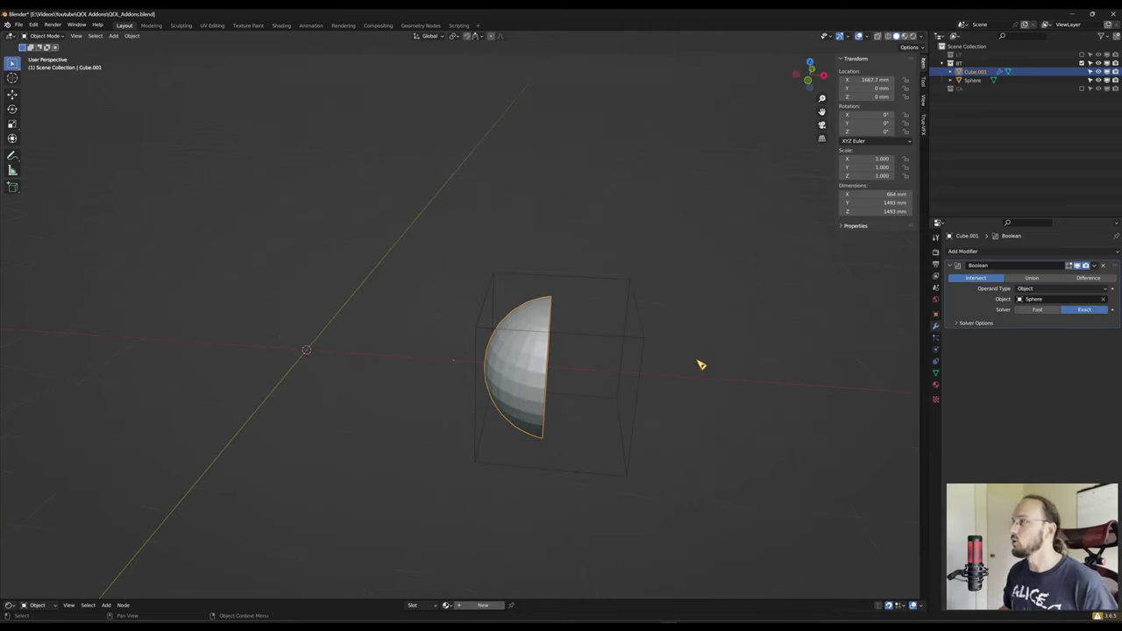
{"action": "middle_click_drag", "start_coordinate": [701, 365], "coordinate": [688, 364]}
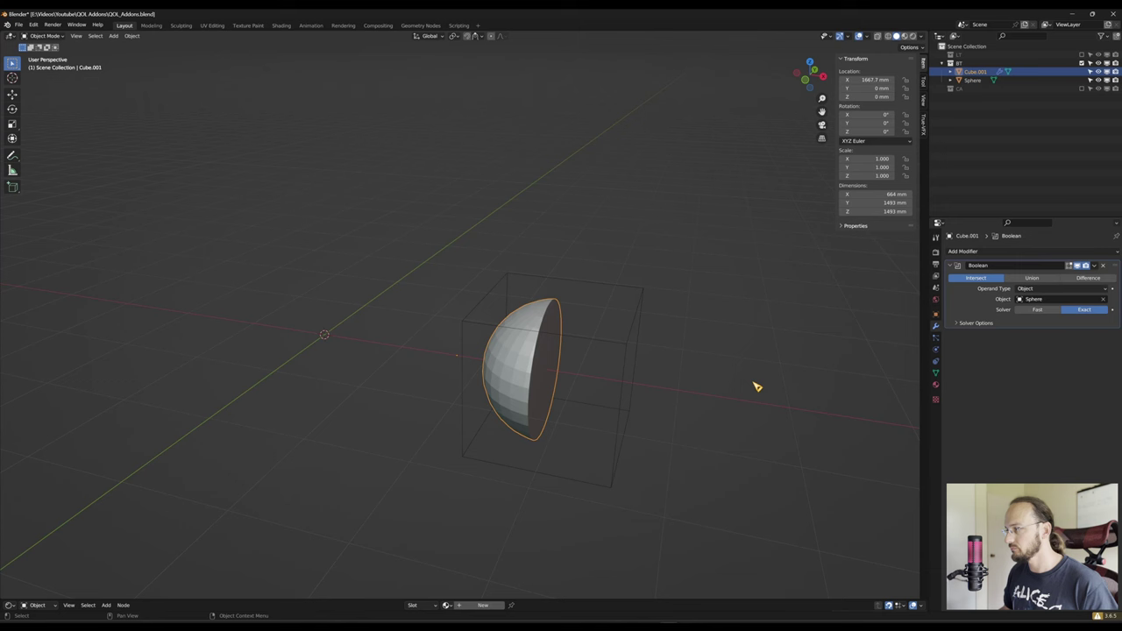
Switch to the Blender 4.2 copy of the file and enable the BT collection to bring its cube and sphere into view
{"action": "left_click", "coordinate": [1083, 63]}
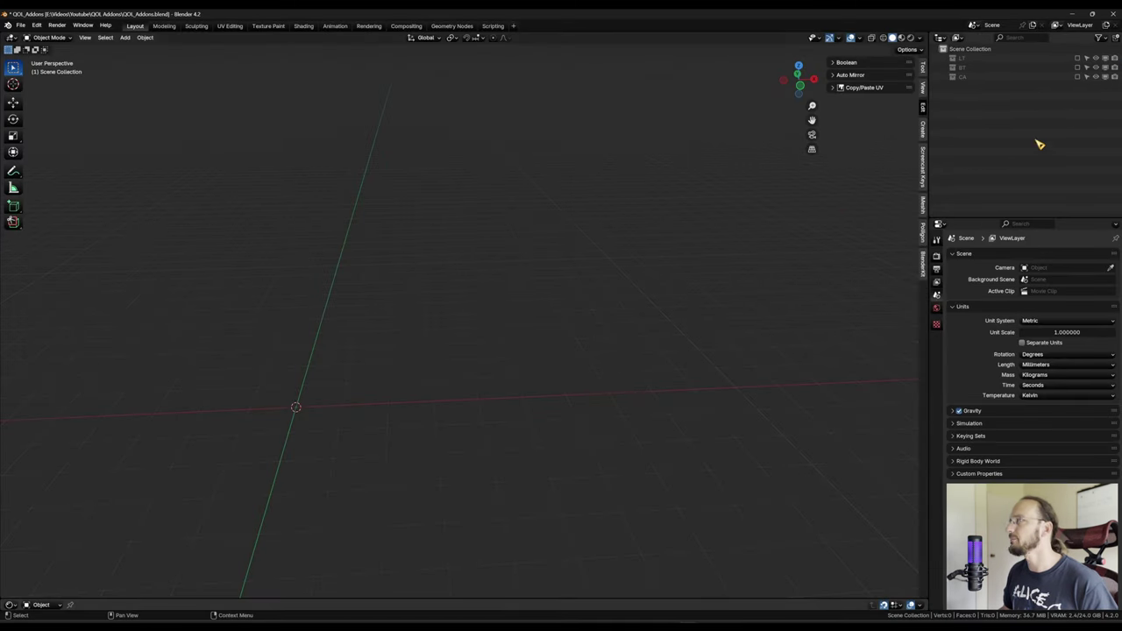
{"action": "key", "text": "ctrl+z"}
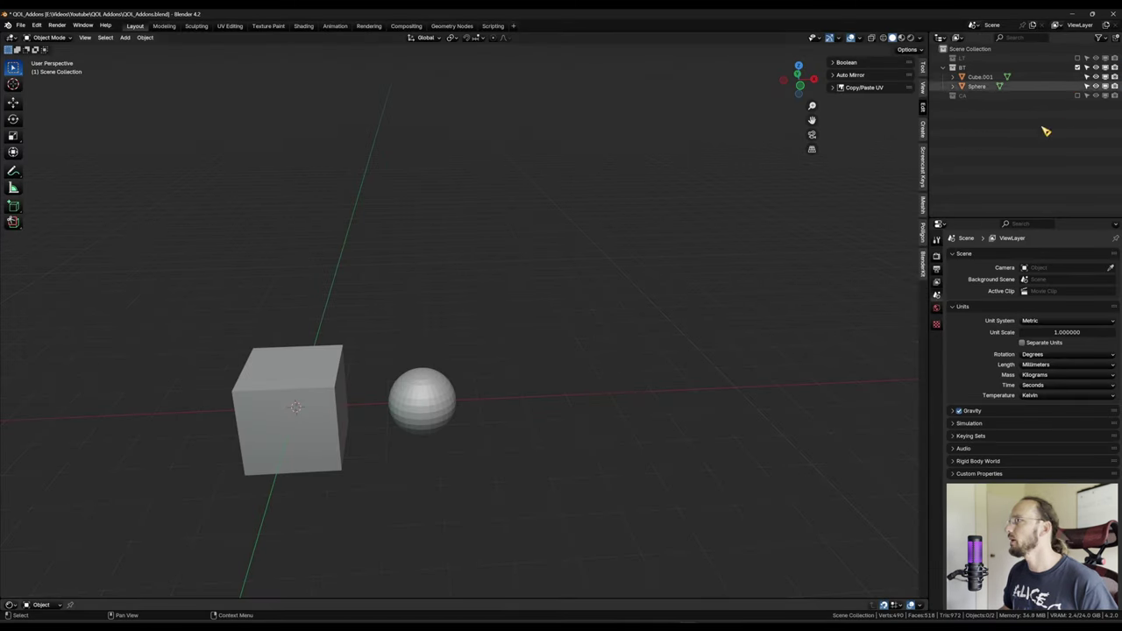
{"action": "middle_click_drag", "start_coordinate": [584, 319], "coordinate": [617, 321]}
{"action": "scroll", "coordinate": [553, 290], "scroll_direction": "up", "scroll_amount": 5}
{"action": "scroll", "coordinate": [626, 328], "scroll_direction": "down", "scroll_amount": 2}
{"action": "scroll", "coordinate": [619, 322], "scroll_direction": "up", "scroll_amount": 2}
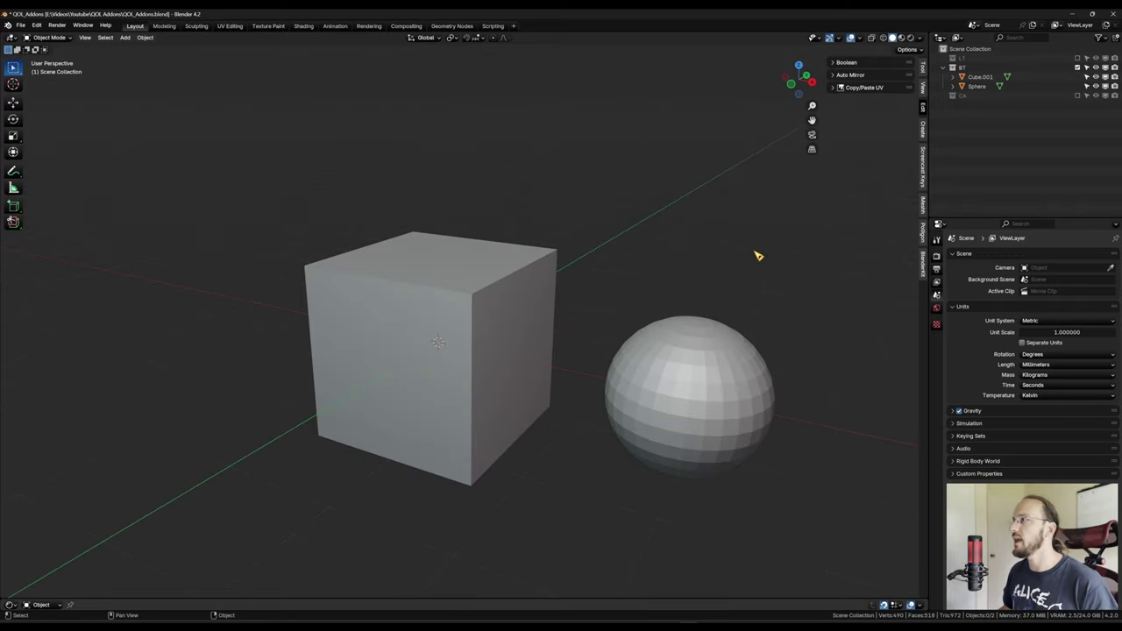
Use Bool Tool's Brush Boolean Difference on the cube with the sphere as the cutter
{"action": "left_click", "coordinate": [838, 66]}
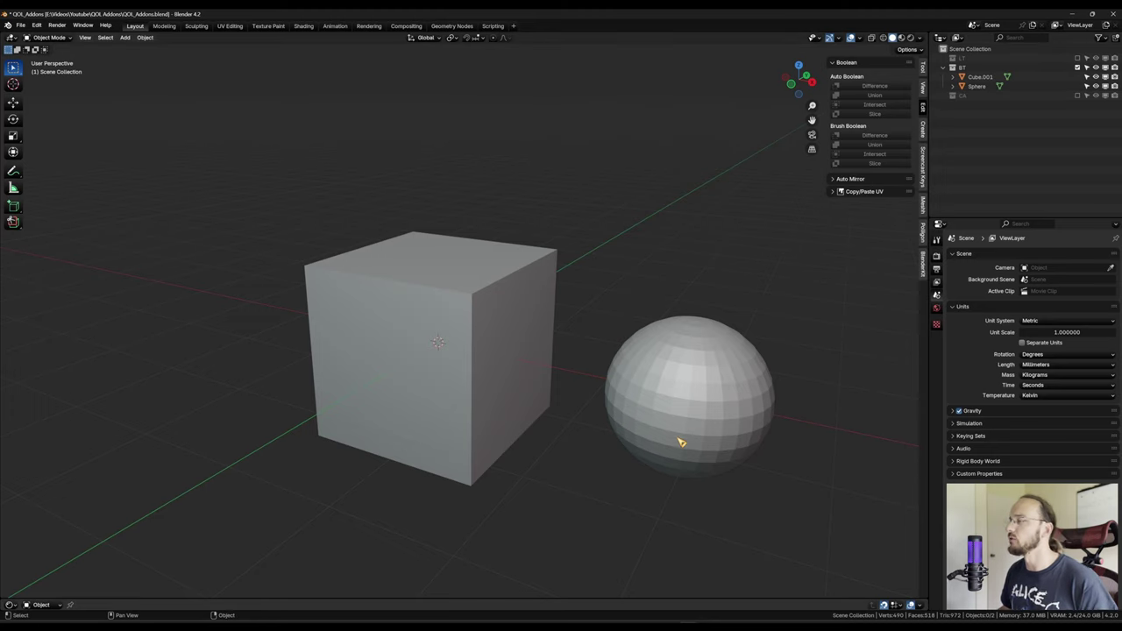
{"action": "left_click", "coordinate": [707, 375]}
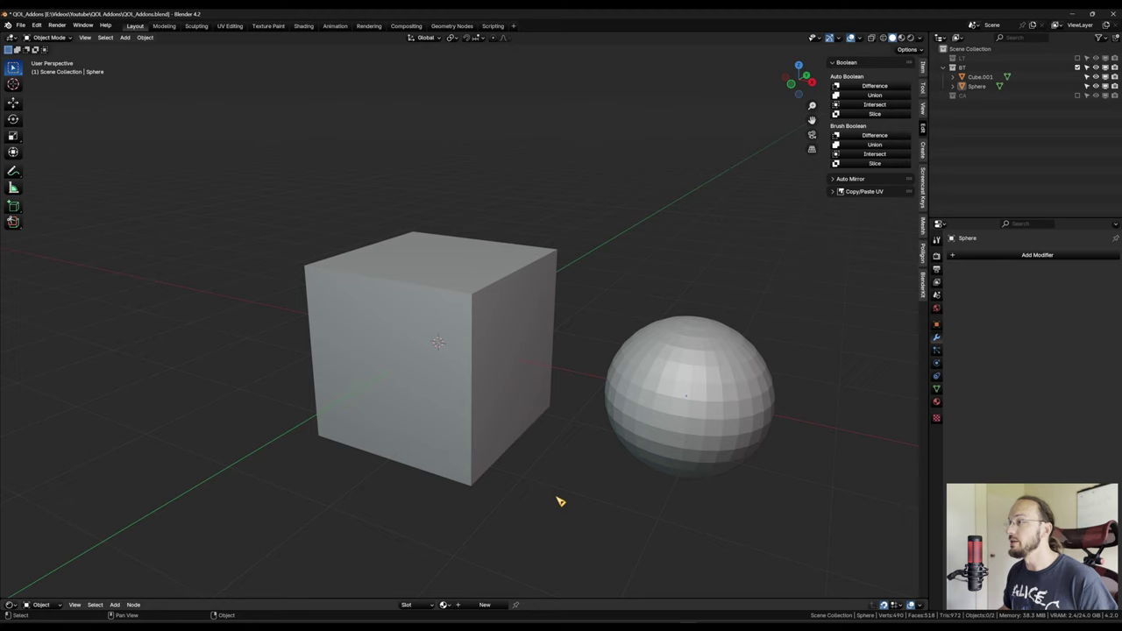
{"action": "left_click", "coordinate": [690, 349]}
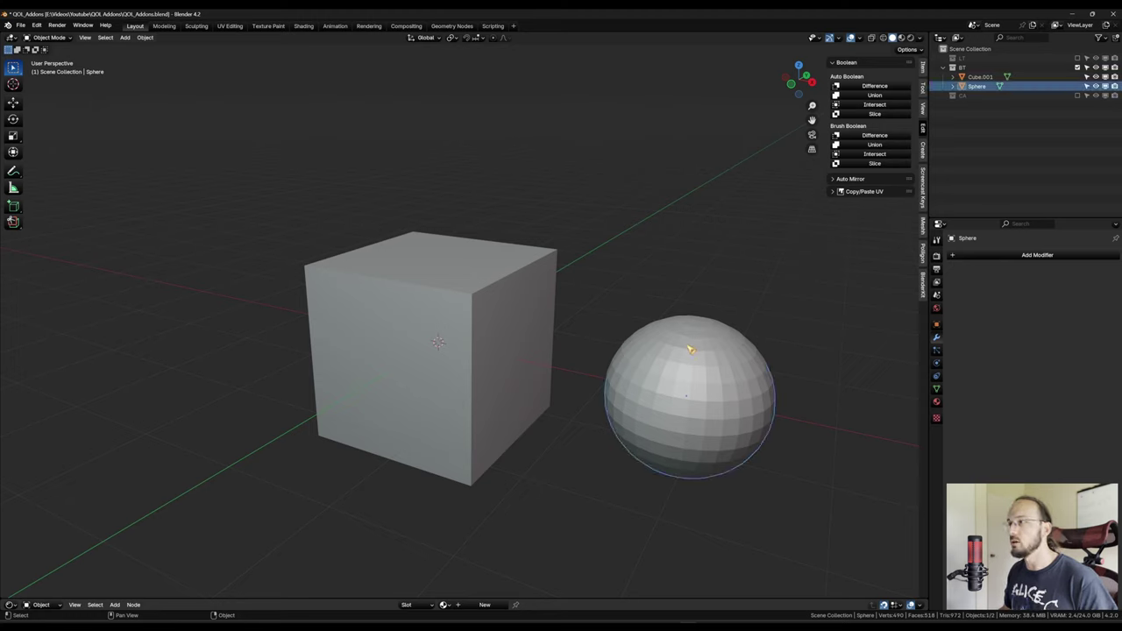
{"action": "left_click", "coordinate": [499, 289], "text": "shift"}
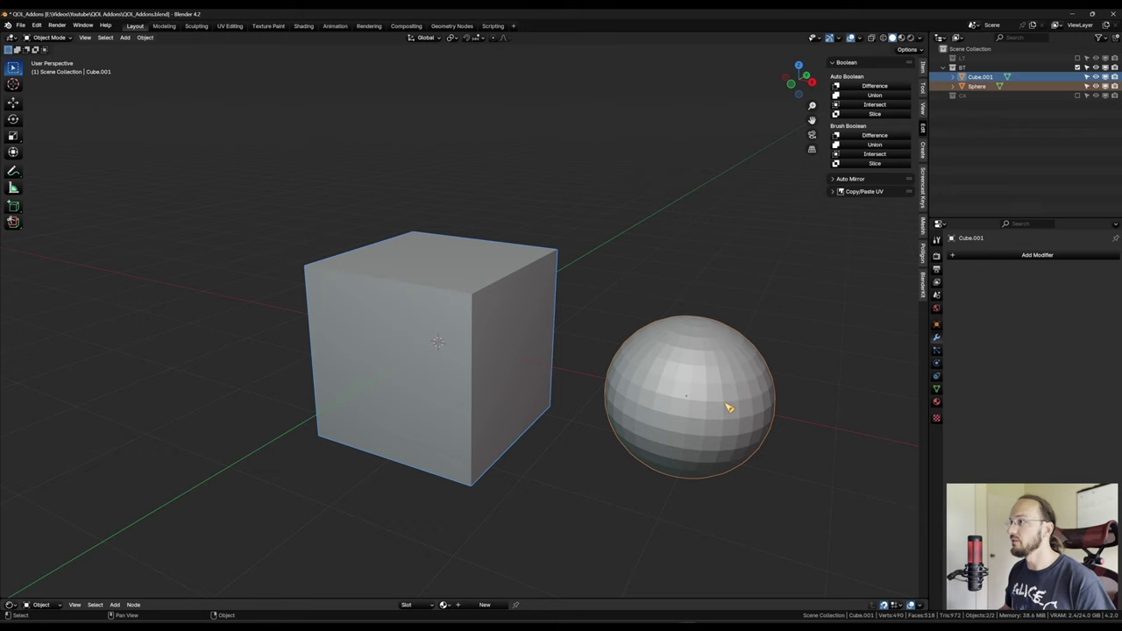
{"action": "left_click", "coordinate": [873, 138]}
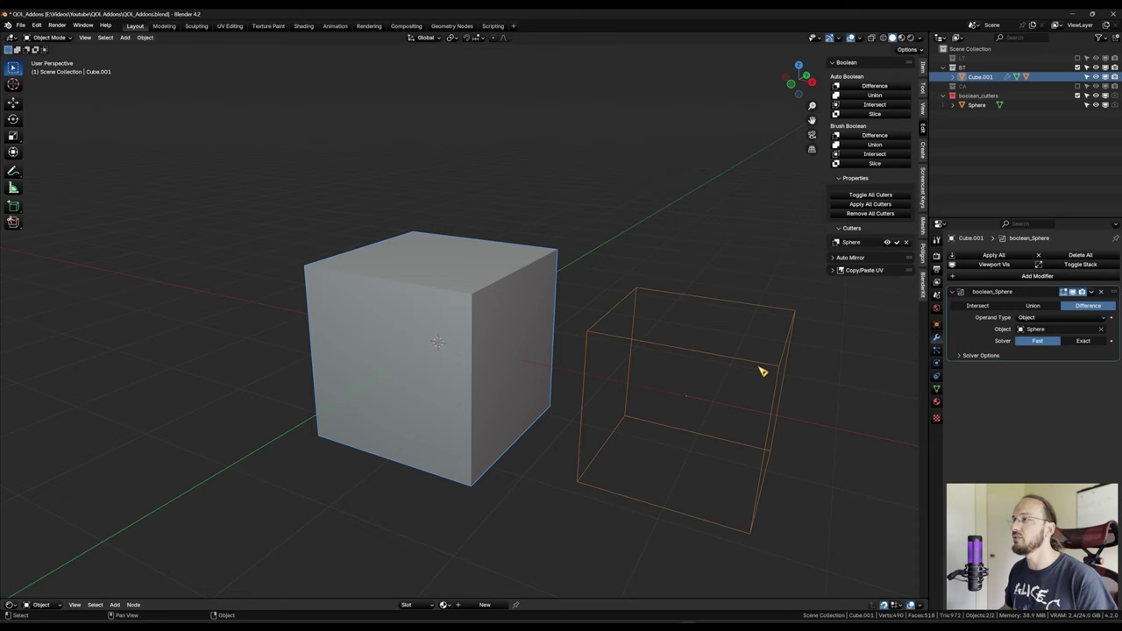
Move the sphere cutter along the X axis so it cuts into the side of the cube
{"action": "left_click", "coordinate": [752, 436]}
{"action": "left_click", "coordinate": [779, 380]}
{"action": "key", "text": "g"}
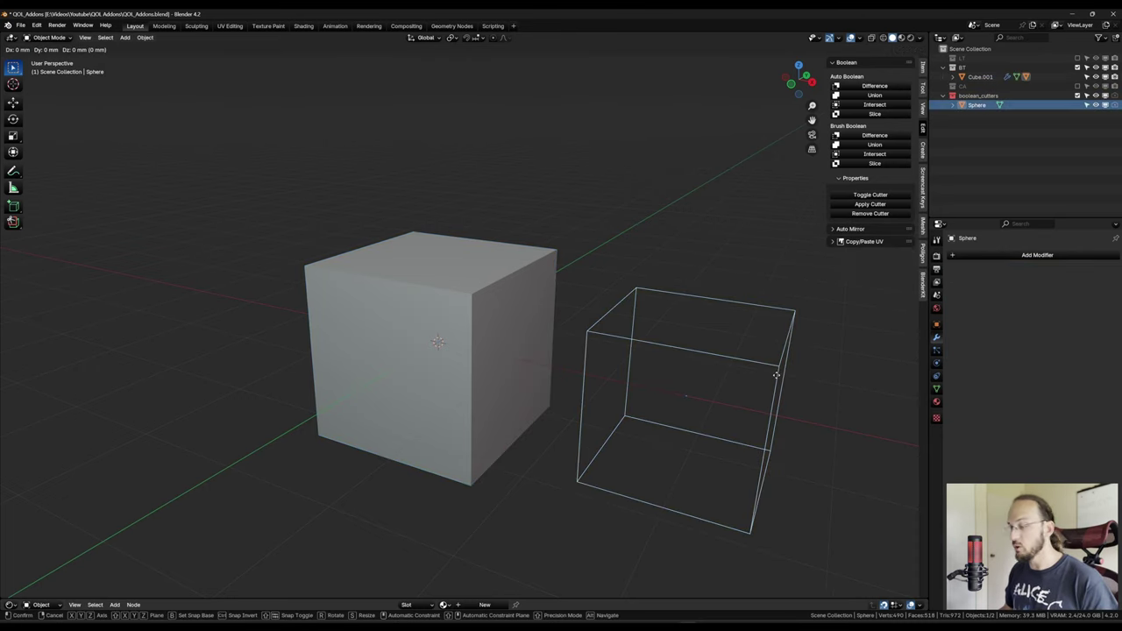
{"action": "key", "text": "x"}
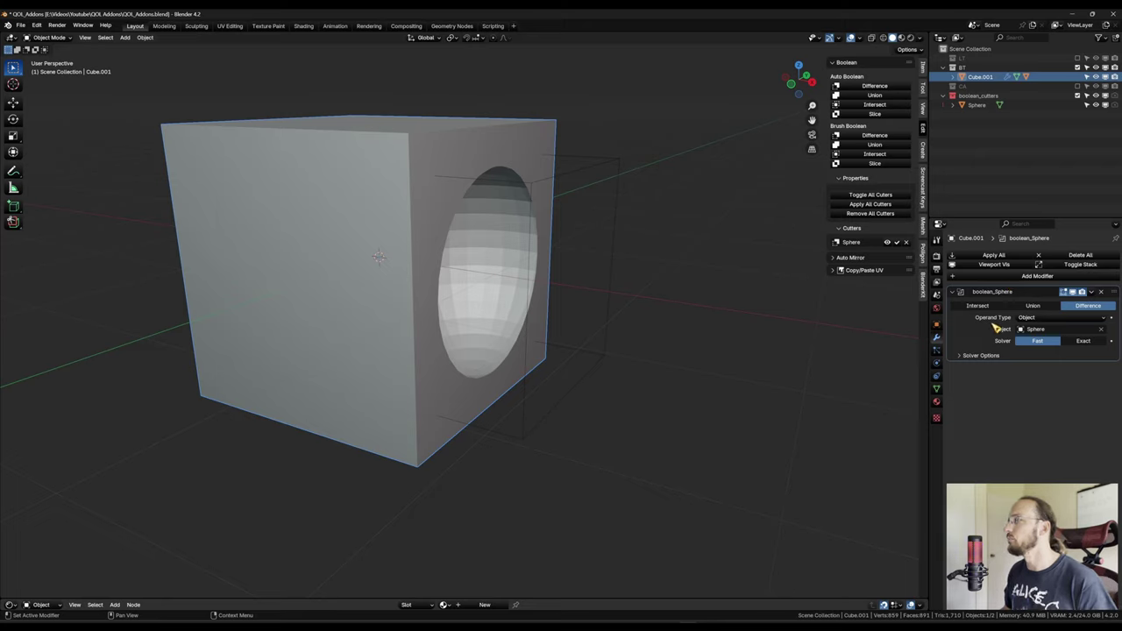
Try Union and Intersect on the cube's Boolean modifier and return it to Difference
{"action": "left_click", "coordinate": [1038, 308]}
{"action": "left_click", "coordinate": [994, 308]}
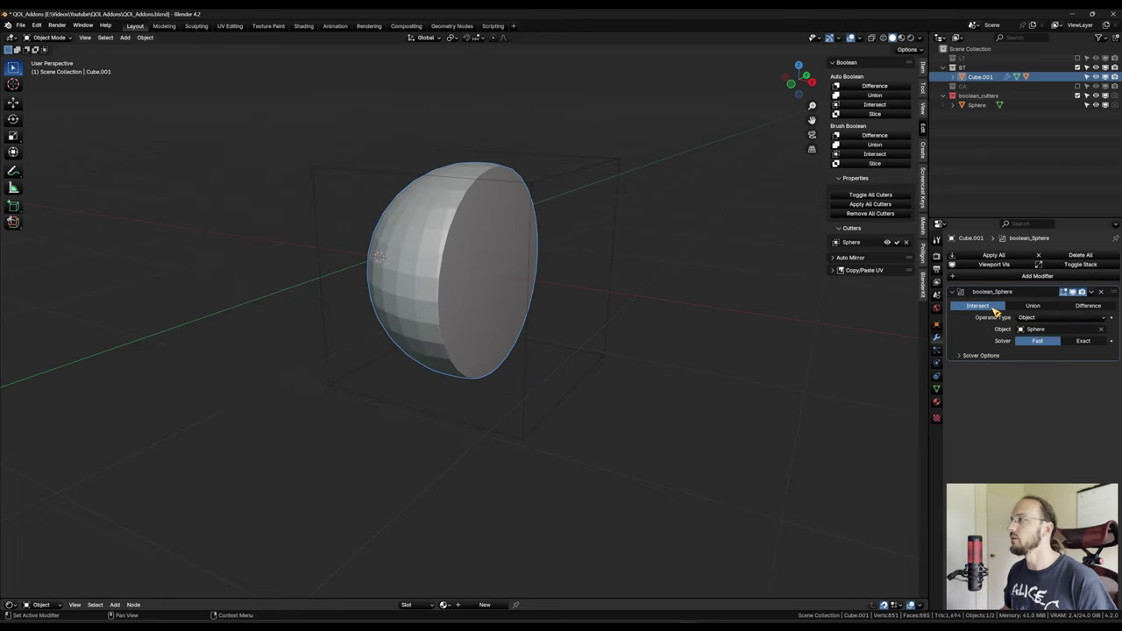
{"action": "left_click", "coordinate": [1049, 309]}
{"action": "left_click", "coordinate": [1094, 307]}
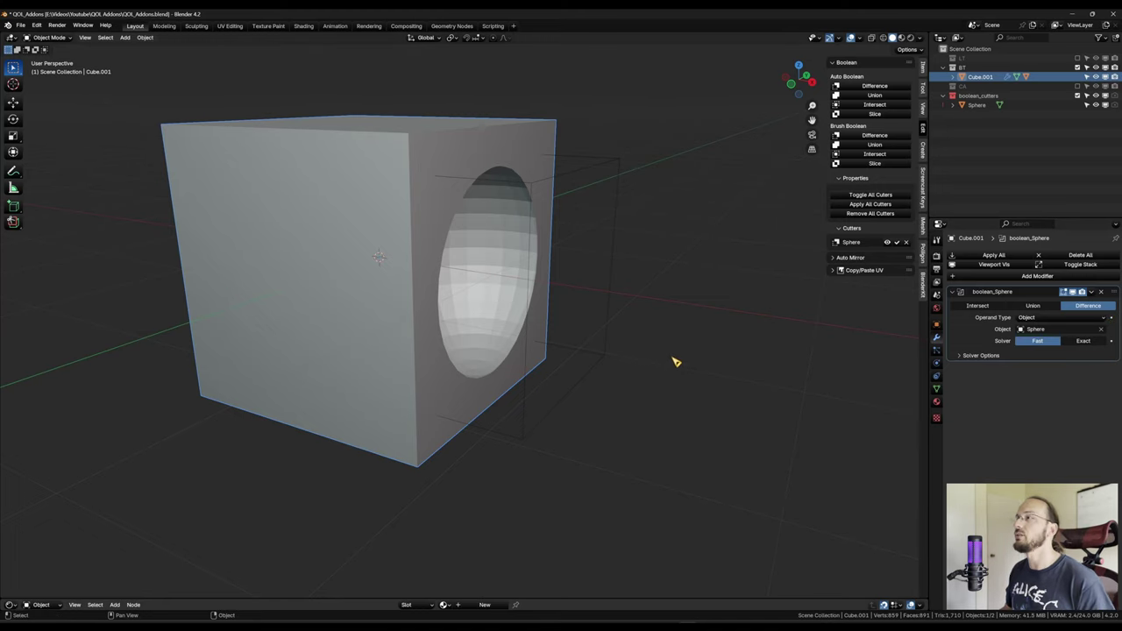
{"action": "middle_click_drag", "start_coordinate": [404, 179], "coordinate": [421, 222], "text": "shift"}
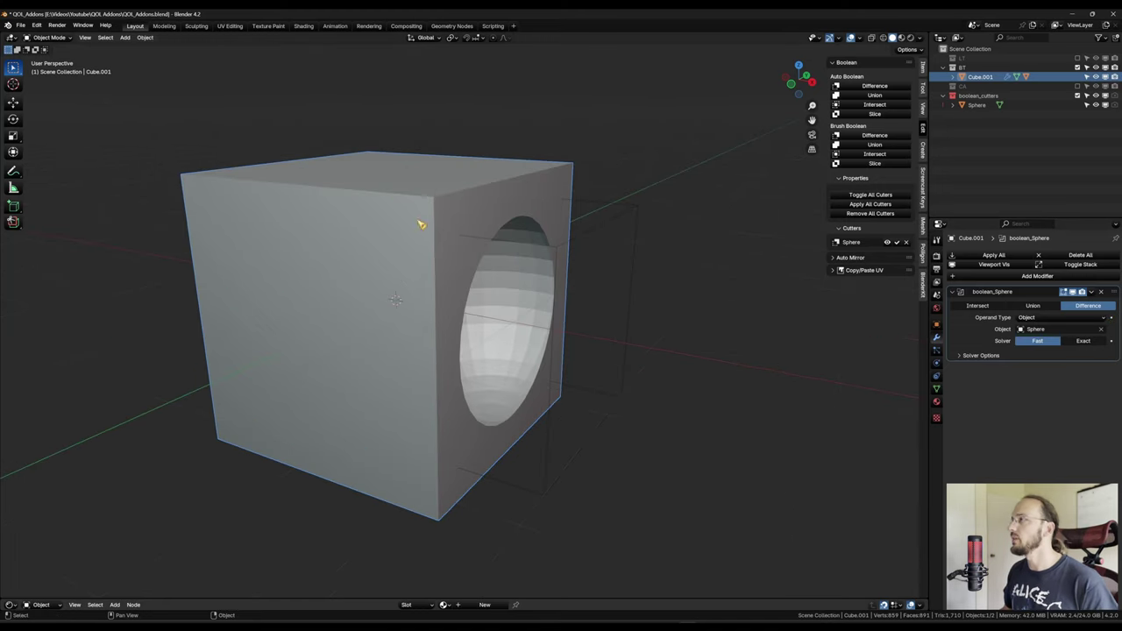
Remove the cube's Boolean modifier and apply a Brush Boolean Slice with the sphere as the cutter
{"action": "left_click", "coordinate": [1104, 293]}
{"action": "left_click", "coordinate": [626, 230]}
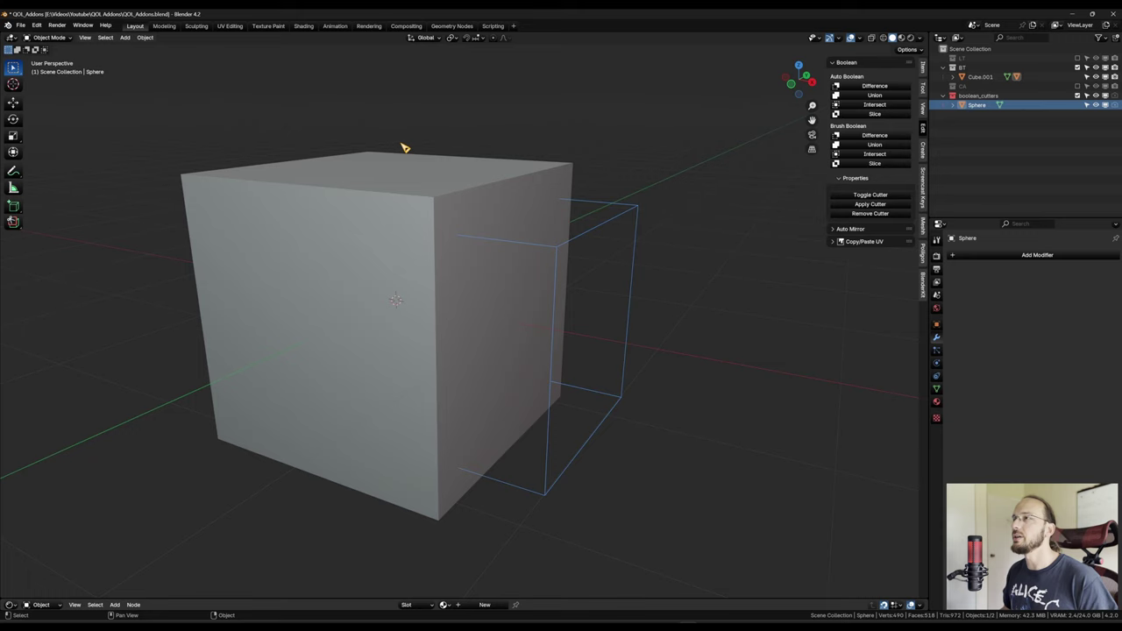
{"action": "left_click", "coordinate": [421, 181], "text": "shift"}
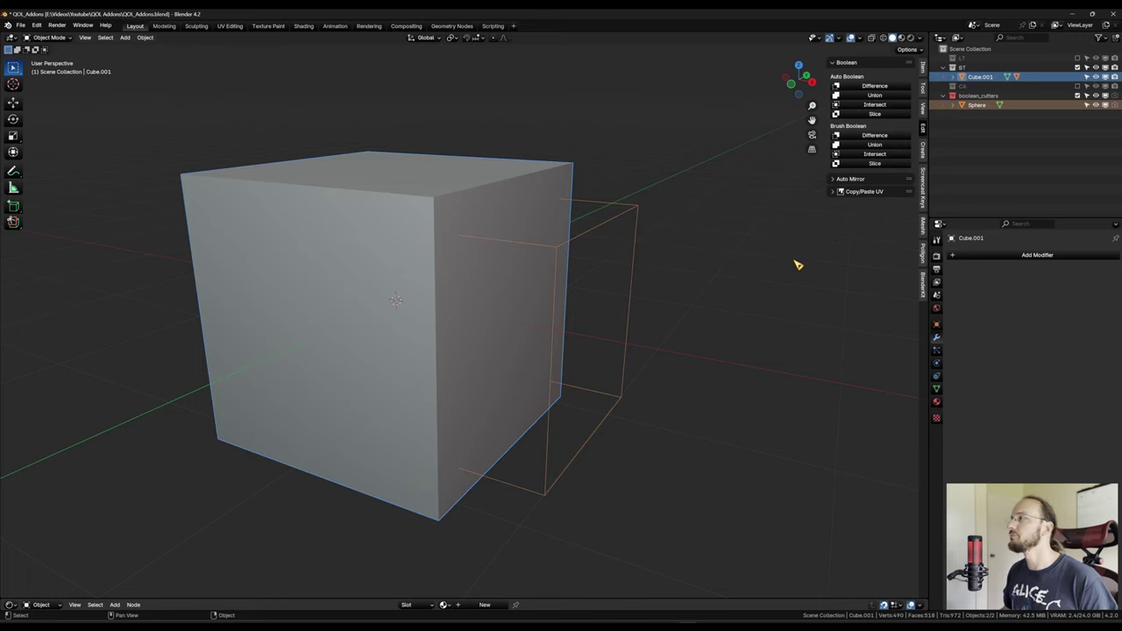
{"action": "left_click", "coordinate": [877, 164]}
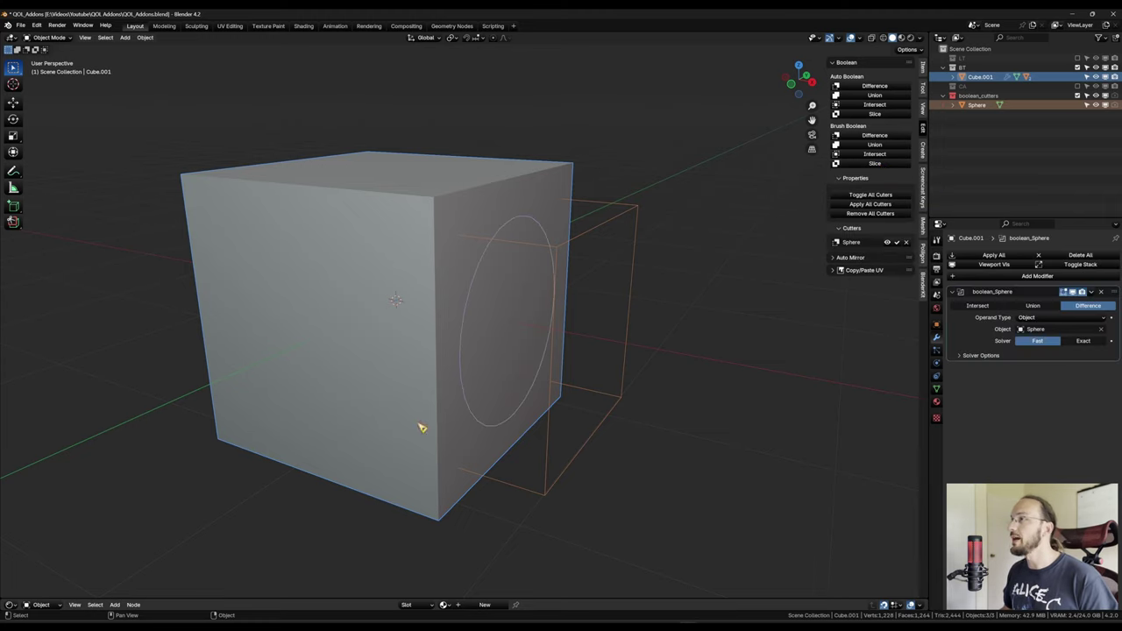
{"action": "scroll", "coordinate": [471, 321], "scroll_direction": "up", "scroll_amount": 5}
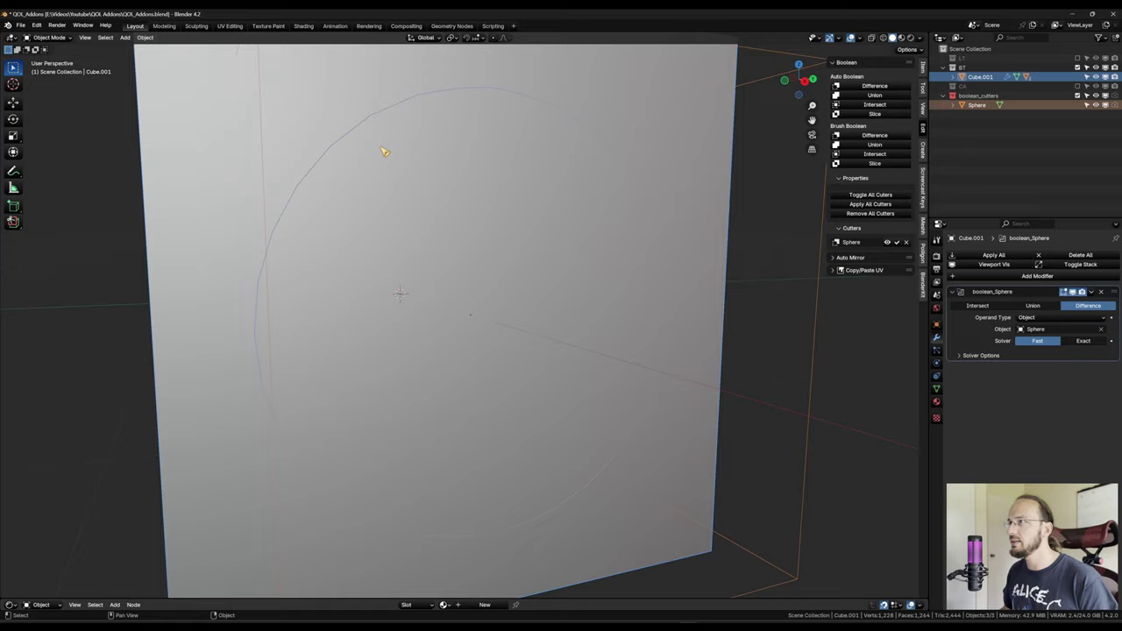
{"action": "scroll", "coordinate": [426, 314], "scroll_direction": "down", "scroll_amount": 5}
{"action": "middle_click_drag", "start_coordinate": [423, 311], "coordinate": [509, 333]}
{"action": "scroll", "coordinate": [509, 333], "scroll_direction": "up", "scroll_amount": 3}
{"action": "middle_click_drag", "start_coordinate": [621, 329], "coordinate": [598, 326]}
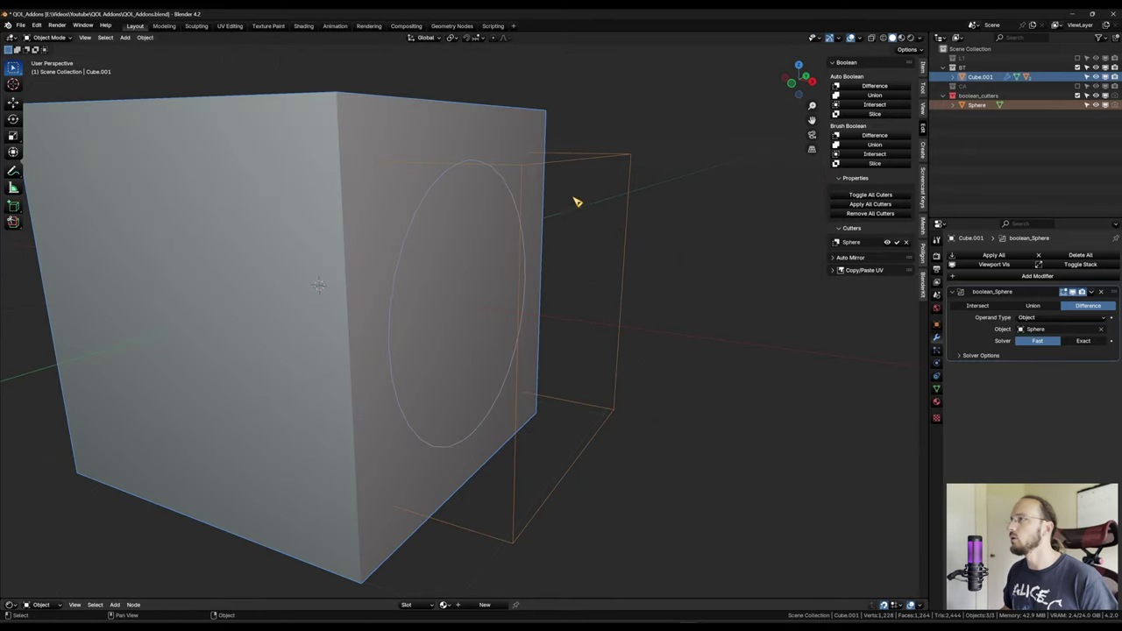
Add a Solidify modifier to the sphere cutter with a thickness of about 66 mm
{"action": "left_click", "coordinate": [612, 156]}
{"action": "left_click", "coordinate": [991, 256]}
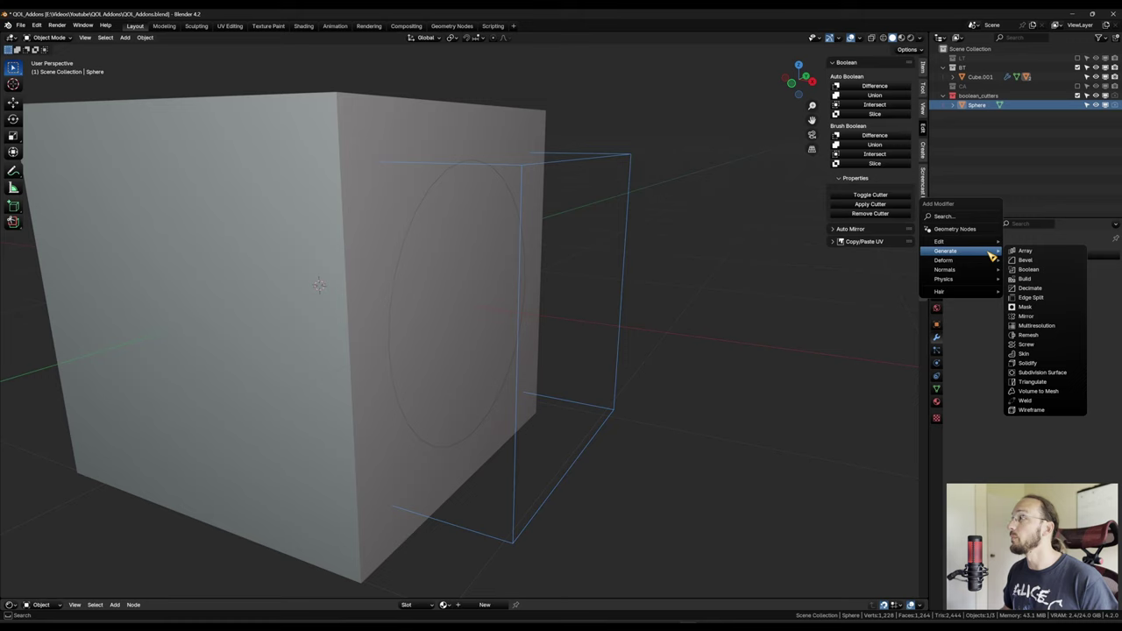
{"action": "left_click", "coordinate": [1051, 366]}
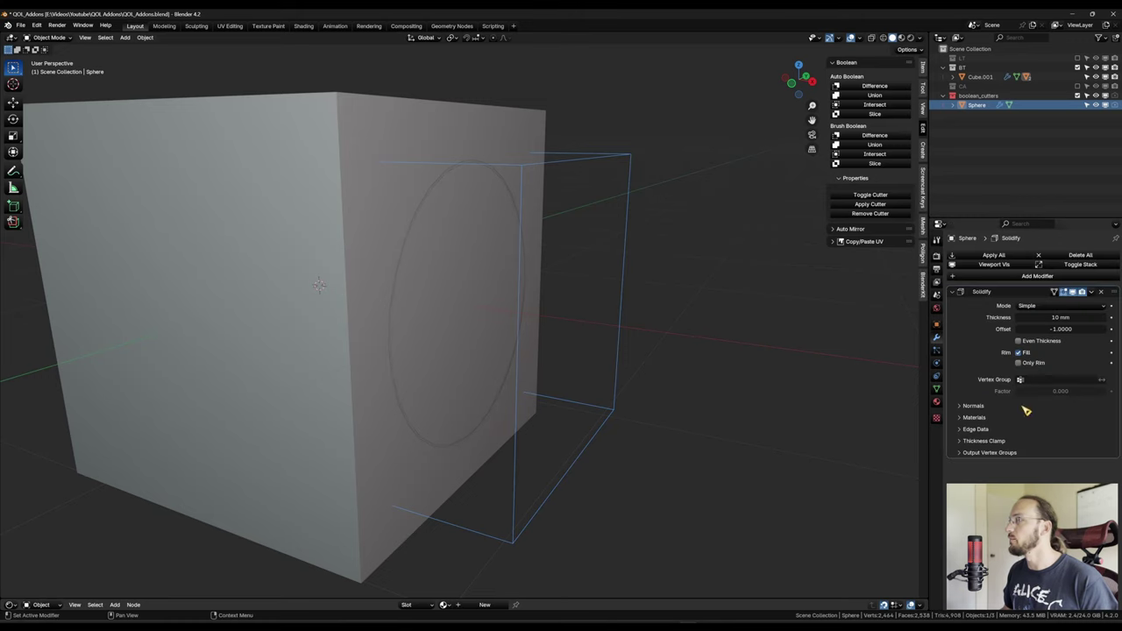
{"action": "left_click_drag", "start_coordinate": [1059, 317], "coordinate": [1096, 317]}
{"action": "middle_click_drag", "start_coordinate": [688, 362], "coordinate": [539, 446]}
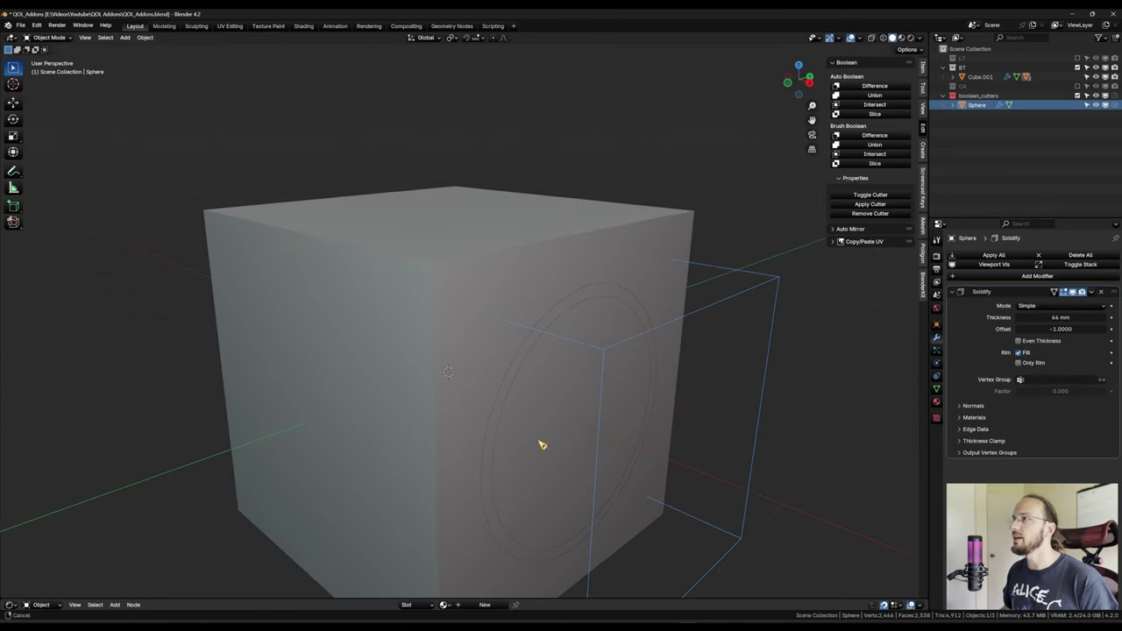
{"action": "scroll", "coordinate": [634, 401], "scroll_direction": "down", "scroll_amount": 4}
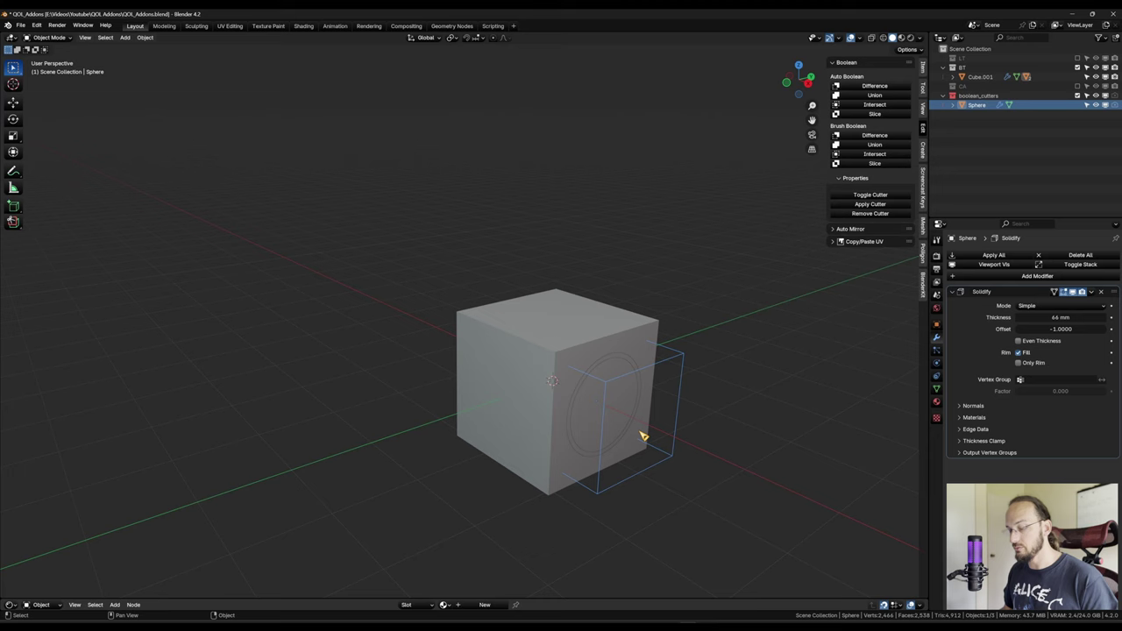
Move the sphere cutter by about -488, -399, 457 mm in X, Y, Z and again by about 410, -474, -64 mm
{"action": "key", "text": "g"}
{"action": "left_click", "coordinate": [592, 393]}
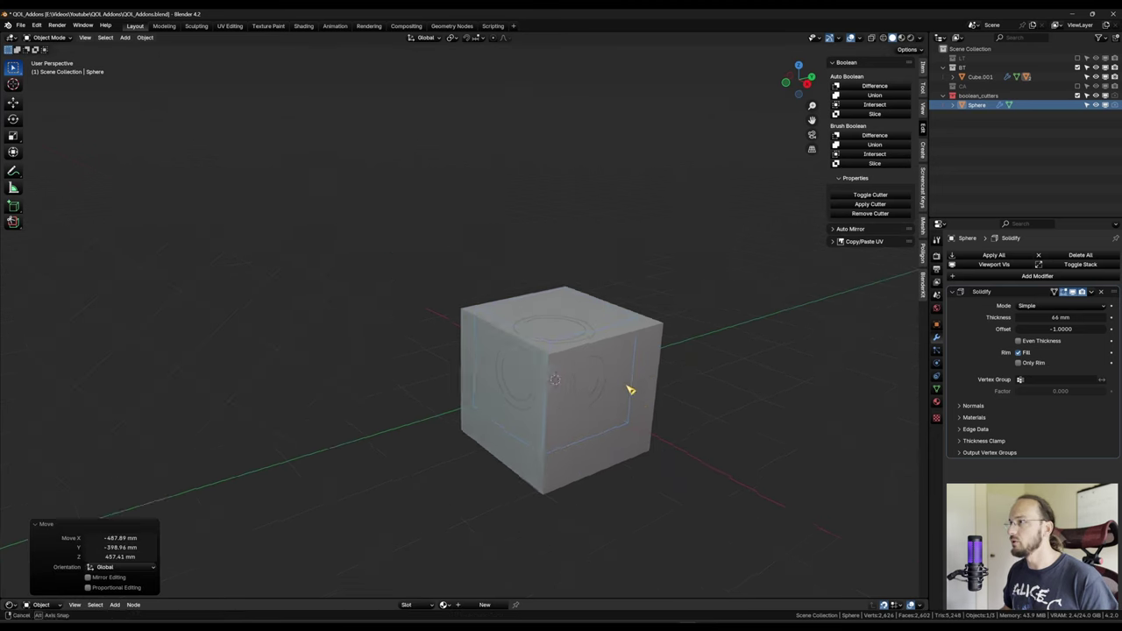
{"action": "middle_click_drag", "start_coordinate": [626, 388], "coordinate": [676, 369]}
{"action": "key", "text": "g"}
{"action": "left_click", "coordinate": [627, 375]}
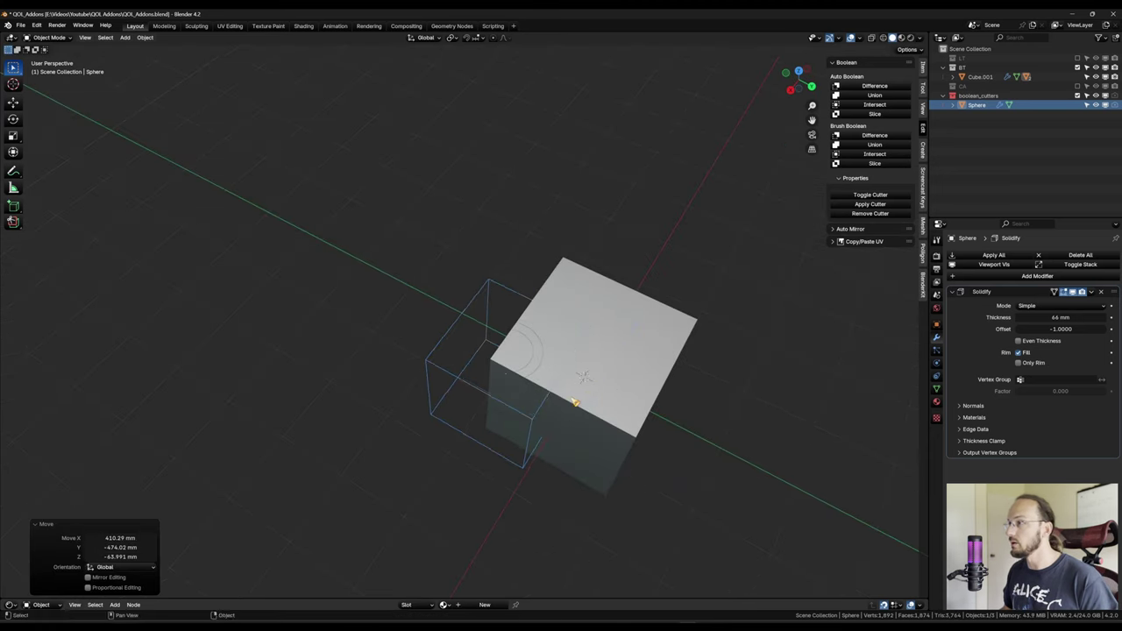
{"action": "middle_click_drag", "start_coordinate": [576, 403], "coordinate": [659, 346]}
{"action": "scroll", "coordinate": [613, 349], "scroll_direction": "up", "scroll_amount": 3}
{"action": "middle_click_drag", "start_coordinate": [456, 372], "coordinate": [605, 372]}
{"action": "scroll", "coordinate": [605, 373], "scroll_direction": "up", "scroll_amount": 2}
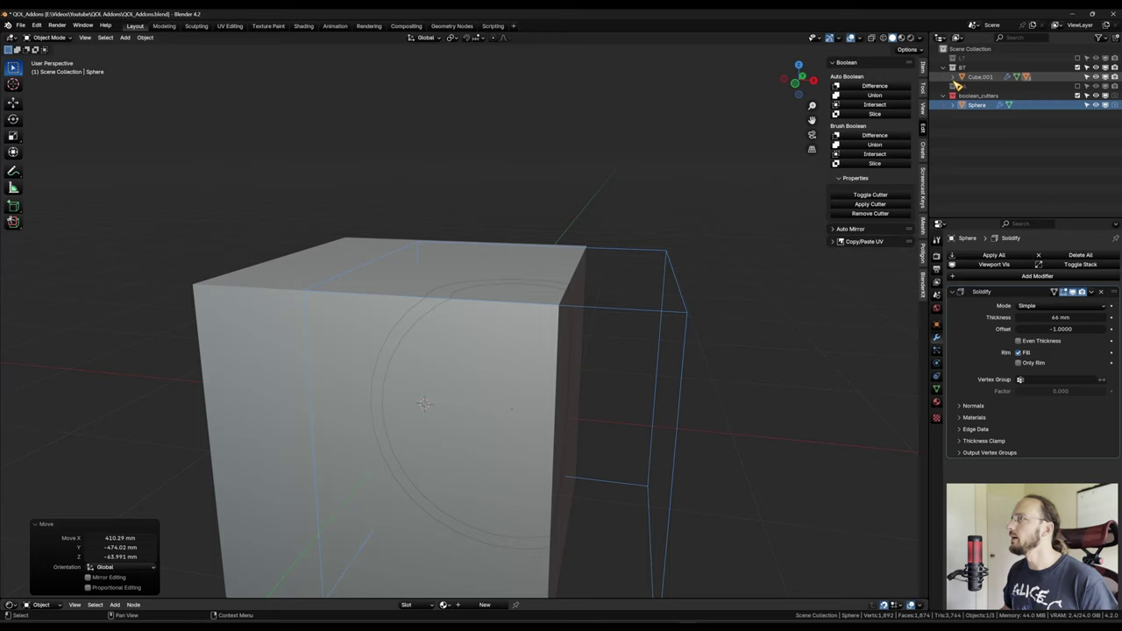
Expand Cube.001 in the Outliner and hide Cube.001_slice to examine the groove cut into the main cube
{"action": "left_click", "coordinate": [954, 78]}
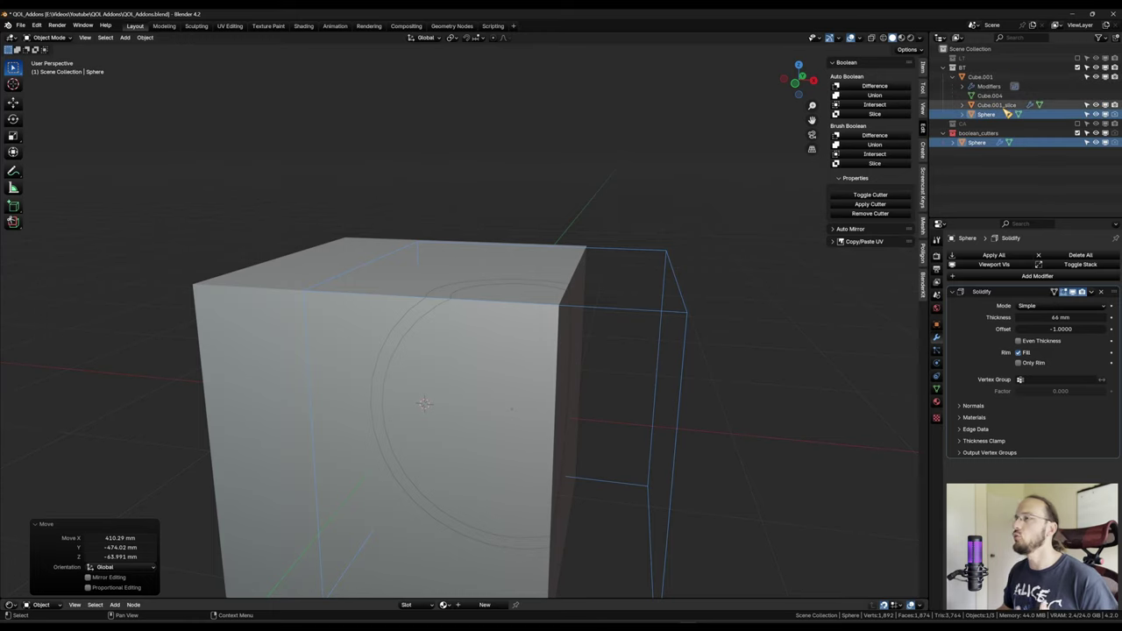
{"action": "middle_click_drag", "start_coordinate": [802, 158], "coordinate": [812, 141], "text": "shift"}
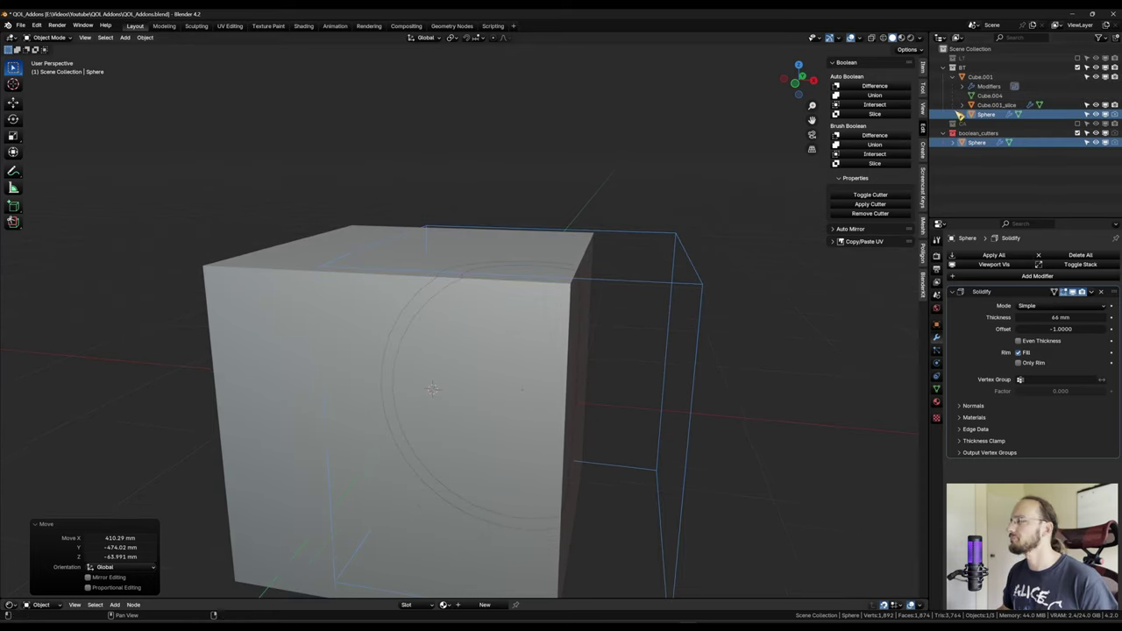
{"action": "left_click", "coordinate": [1106, 105]}
{"action": "middle_click_drag", "start_coordinate": [399, 215], "coordinate": [468, 271]}
{"action": "scroll", "coordinate": [468, 271], "scroll_direction": "up", "scroll_amount": 4}
{"action": "scroll", "coordinate": [549, 310], "scroll_direction": "down", "scroll_amount": 4}
{"action": "middle_click_drag", "start_coordinate": [549, 310], "coordinate": [524, 371]}
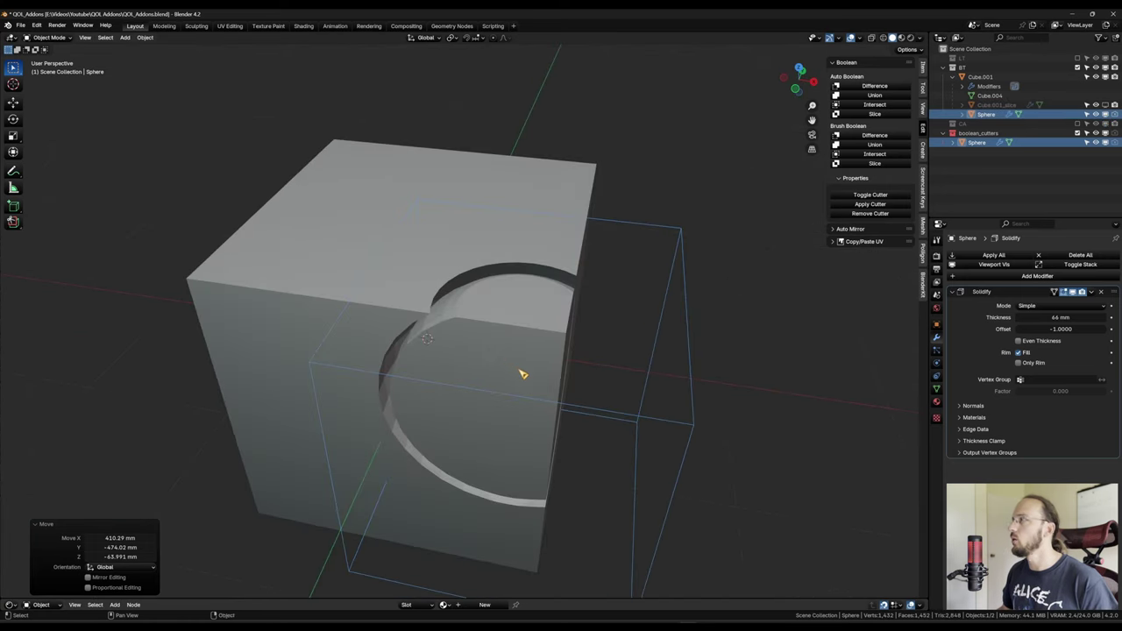
Show Cube.001_slice again and hide Cube.001 to examine the sliced shell on its own
{"action": "left_click", "coordinate": [1107, 104]}
{"action": "left_click", "coordinate": [1105, 77]}
{"action": "middle_click_drag", "start_coordinate": [632, 342], "coordinate": [679, 329]}
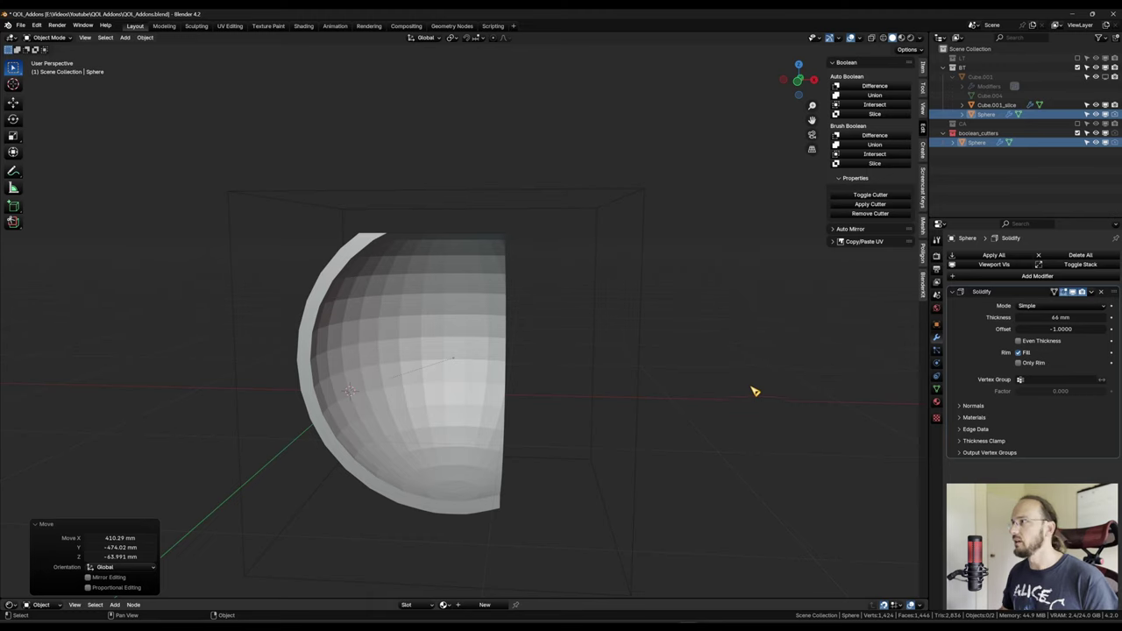
{"action": "middle_click_drag", "start_coordinate": [731, 339], "coordinate": [724, 355]}
{"action": "scroll", "coordinate": [724, 355], "scroll_direction": "down", "scroll_amount": 4}
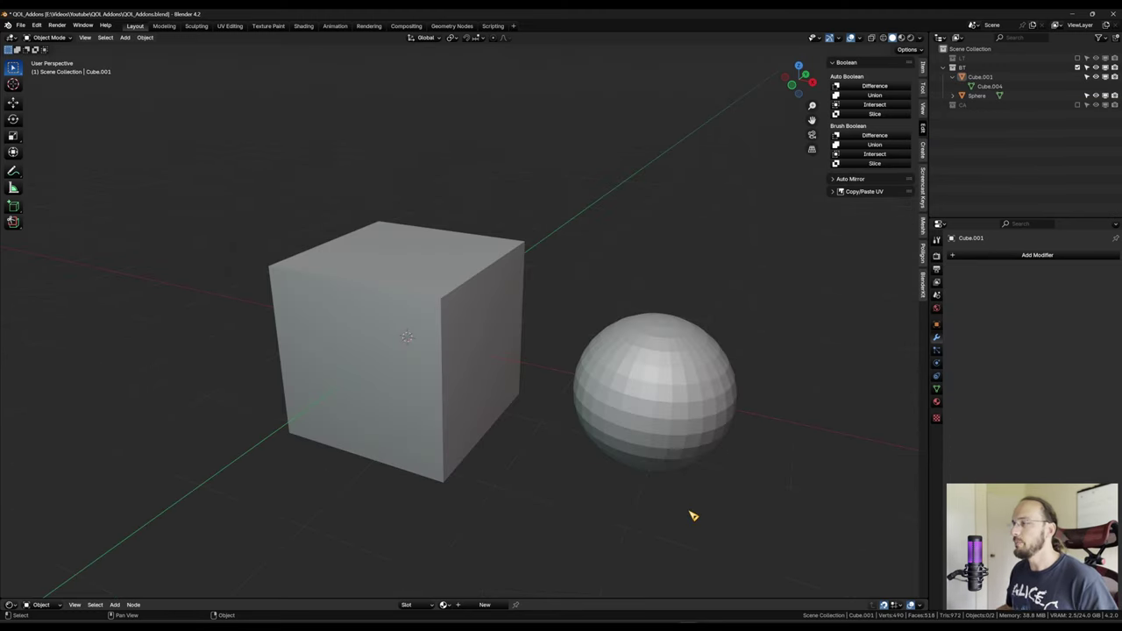
{"action": "middle_click_drag", "start_coordinate": [652, 526], "coordinate": [719, 497]}
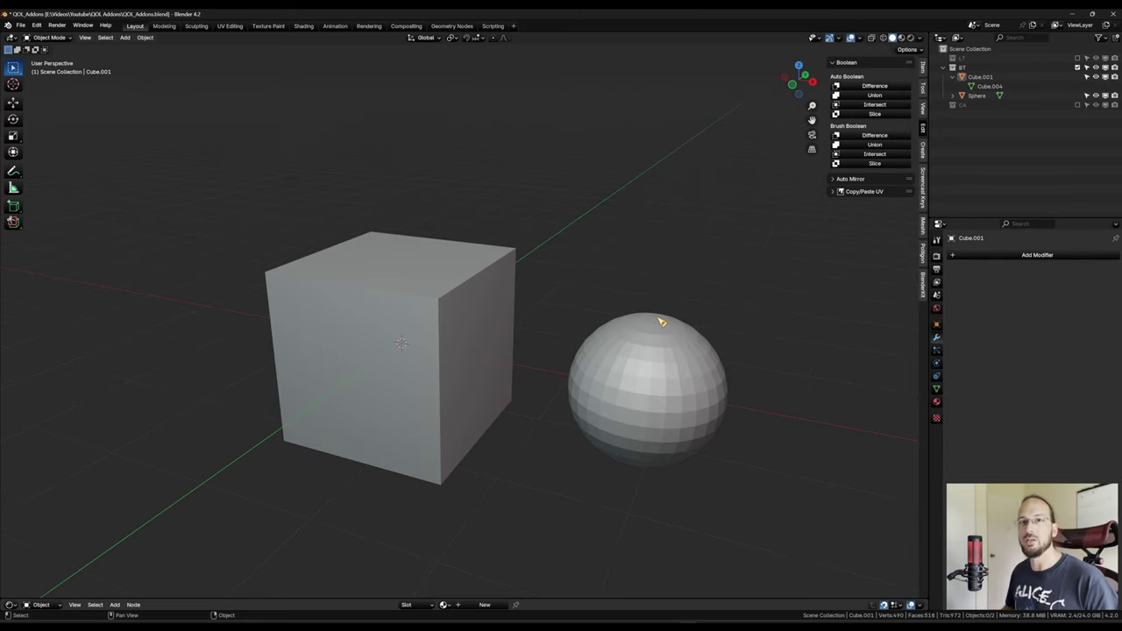
Move the sphere about -1615 mm along X so it overlaps the cube's side face
{"action": "left_click", "coordinate": [659, 406]}
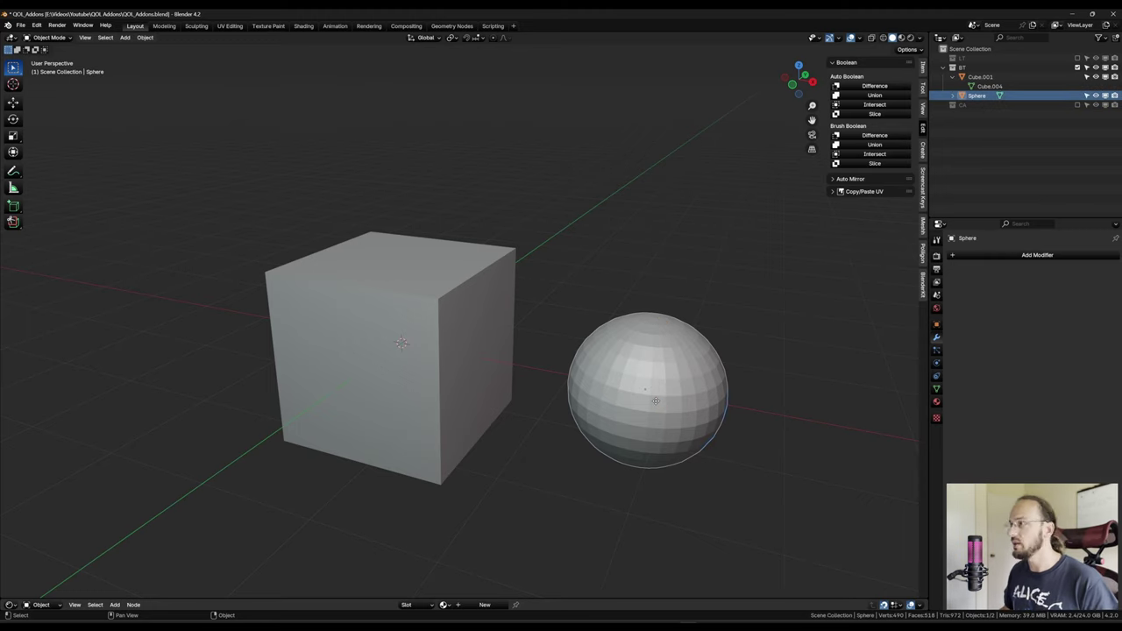
{"action": "key", "text": "g"}
{"action": "key", "text": "x"}
{"action": "left_click", "coordinate": [500, 370]}
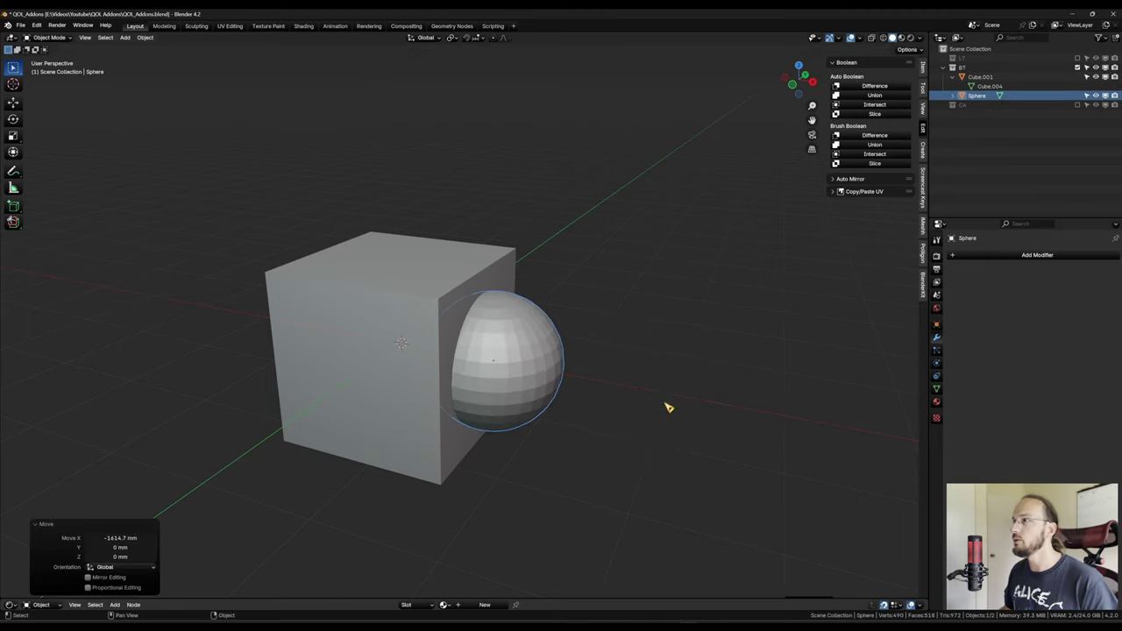
{"action": "middle_click_drag", "start_coordinate": [667, 406], "coordinate": [702, 418]}
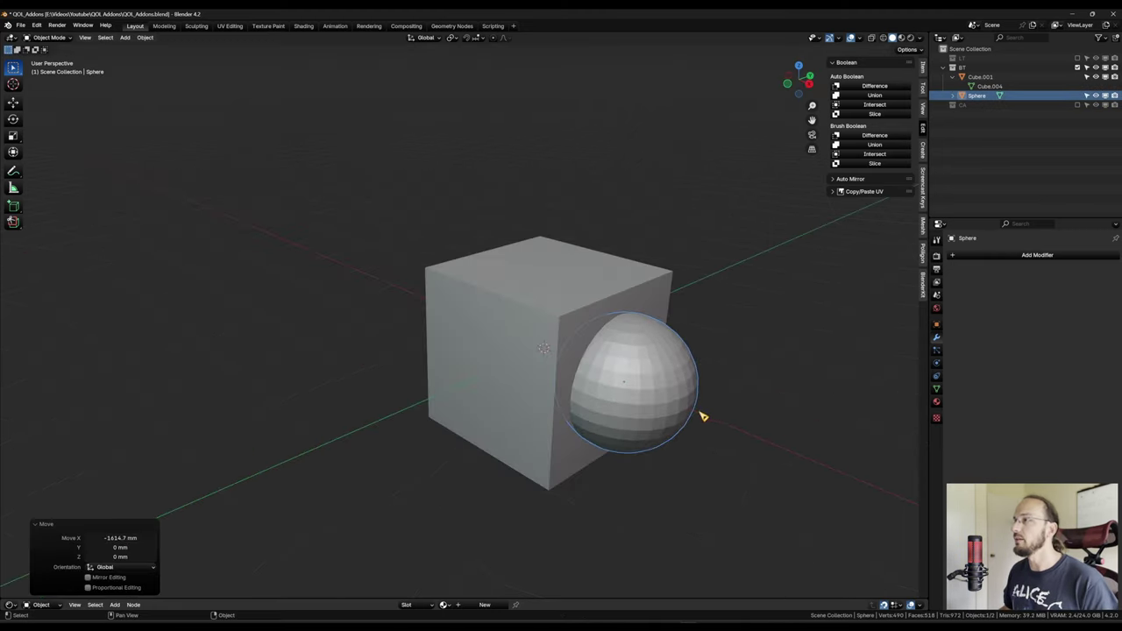
Try Brush Boolean Difference to cut the sphere out of the cube
{"action": "left_click", "coordinate": [548, 275], "text": "shift"}
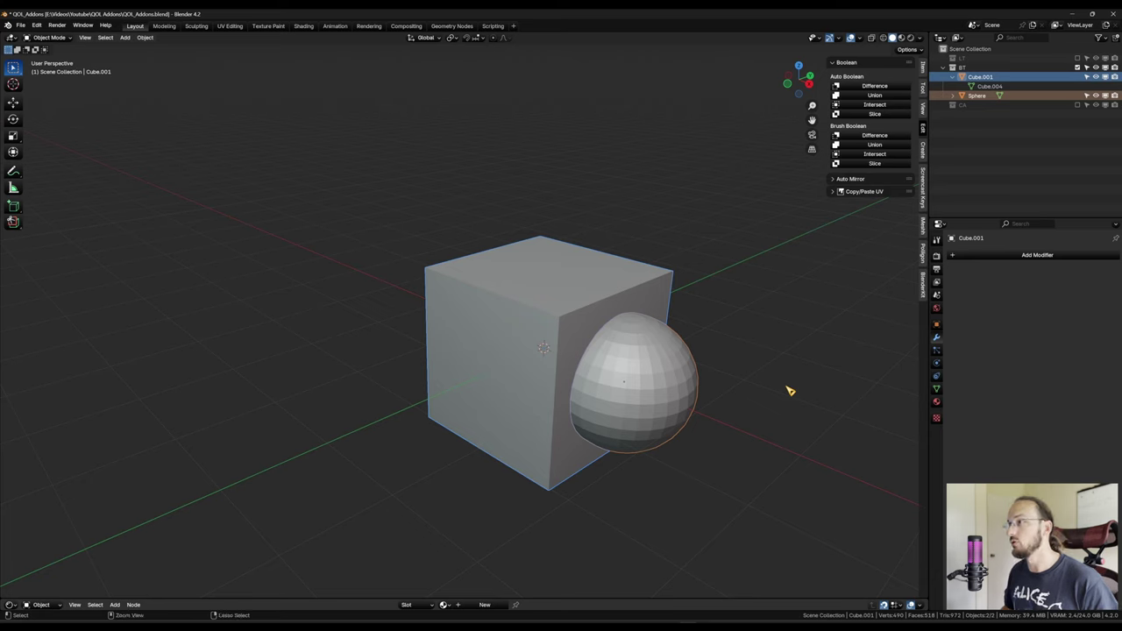
{"action": "key", "text": "ctrl+KP_Subtract"}
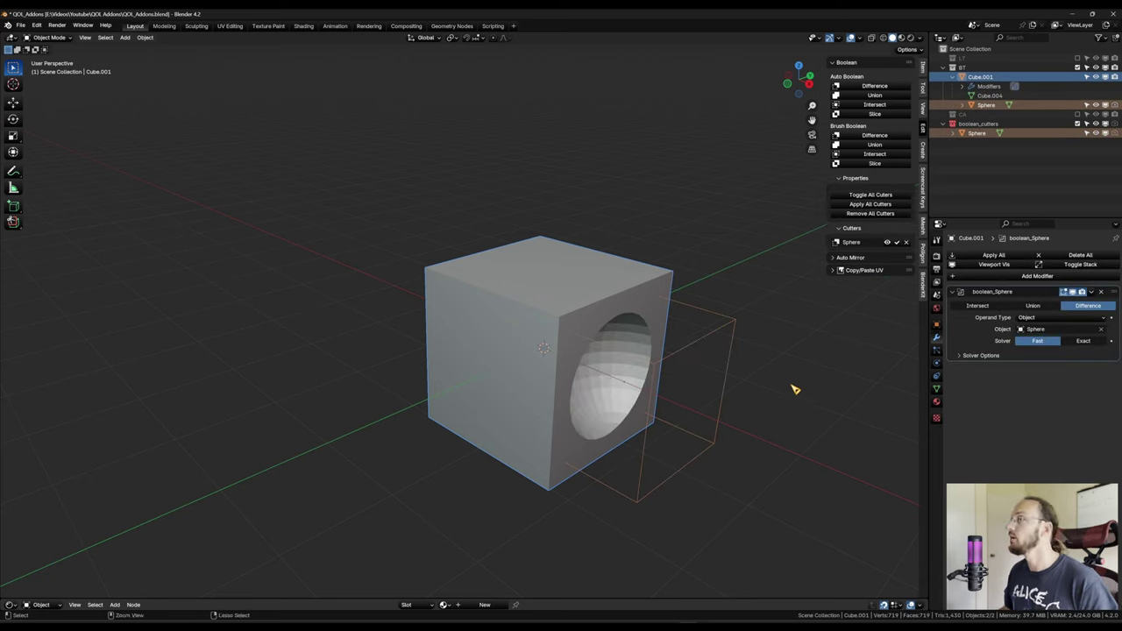
{"action": "key", "text": "ctrl+z"}
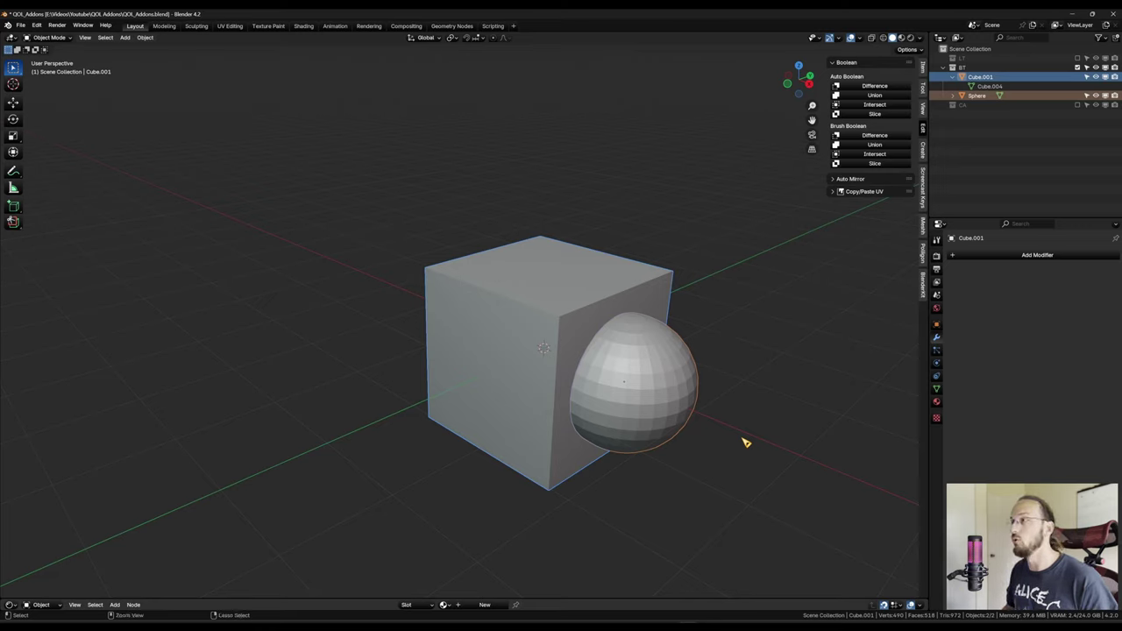
Try Brush Boolean Union on the cube and sphere, inspecting it in wireframe, and try Brush Boolean Intersect
{"action": "key", "text": "ctrl+KP_Add"}
{"action": "key", "text": "shift+z"}
{"action": "mouse_move", "coordinate": [714, 414]}
{"action": "middle_mouse_down"}
{"action": "mouse_move", "coordinate": [636, 454]}
{"action": "mouse_move", "coordinate": [602, 404]}
{"action": "mouse_move", "coordinate": [634, 381]}
{"action": "mouse_move", "coordinate": [729, 415]}
{"action": "middle_mouse_up"}
{"action": "key", "text": "ctrl+z"}
{"action": "key", "text": "shift+z"}
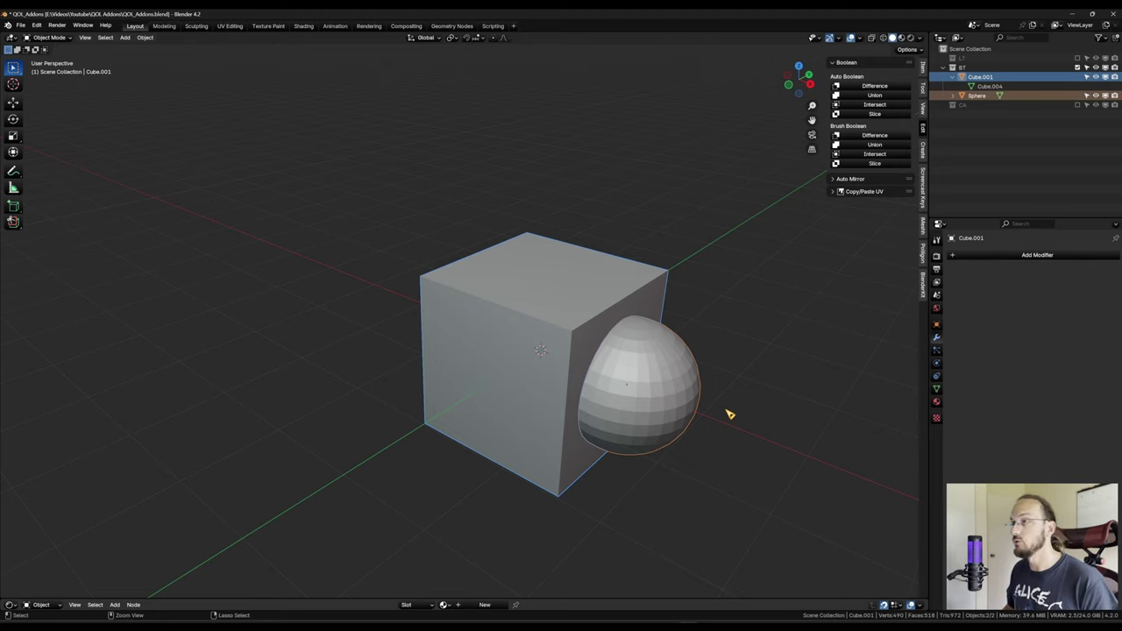
{"action": "key", "text": "ctrl+KP_Multiply"}
{"action": "key", "text": "ctrl+z"}
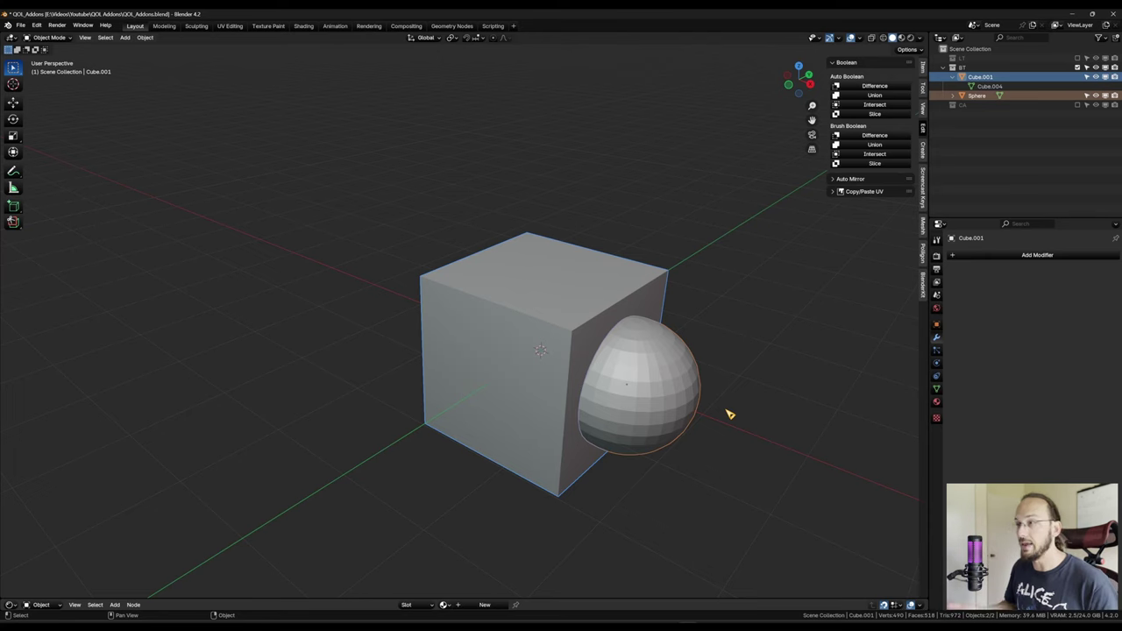
Slice the cube with the sphere using Brush Boolean Slice
{"action": "key", "text": "ctrl+KP_Divide"}
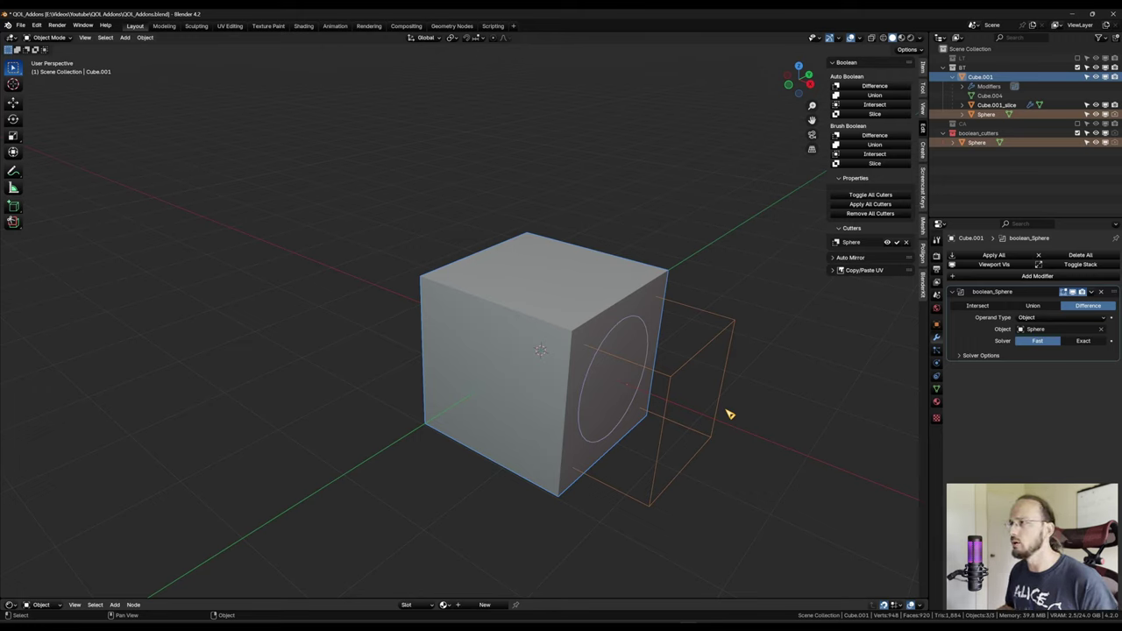
{"action": "mouse_move", "coordinate": [744, 401]}
{"action": "middle_mouse_down"}
{"action": "mouse_move", "coordinate": [847, 388]}
{"action": "mouse_move", "coordinate": [733, 385]}
{"action": "middle_mouse_up"}
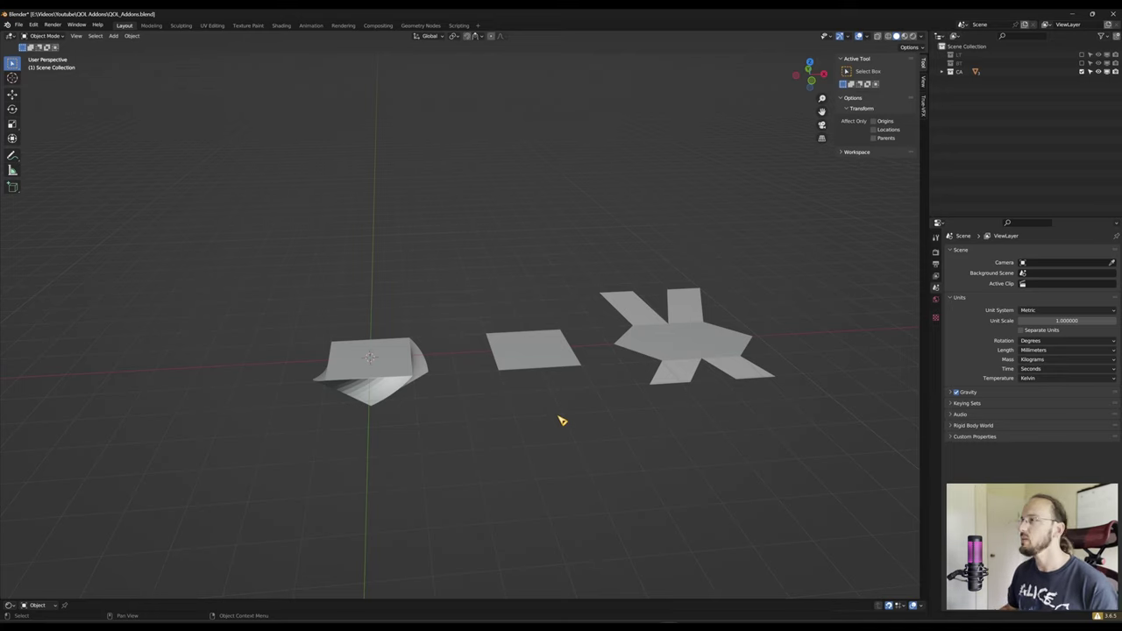
Examine the twisted plane and its modifier stack beside the flat square and the star-shaped plane
{"action": "middle_click_drag", "start_coordinate": [416, 433], "coordinate": [438, 441]}
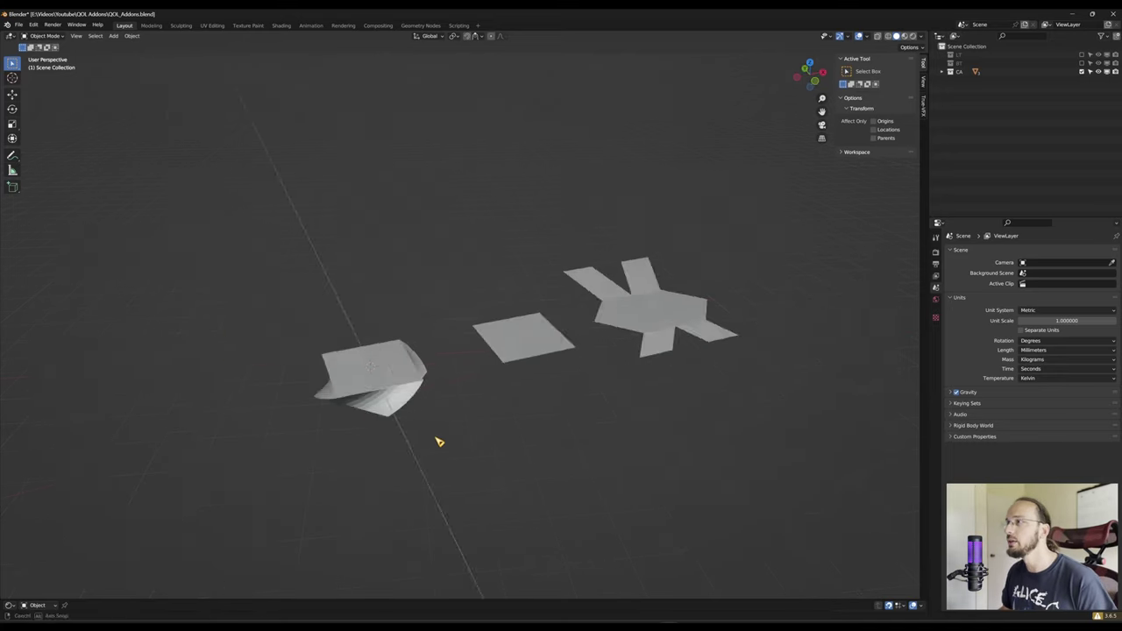
{"action": "scroll", "coordinate": [438, 441], "scroll_direction": "up", "scroll_amount": 5}
{"action": "middle_click_drag", "start_coordinate": [581, 428], "coordinate": [570, 395]}
{"action": "scroll", "coordinate": [561, 395], "scroll_direction": "down", "scroll_amount": 3}
{"action": "left_click", "coordinate": [458, 385]}
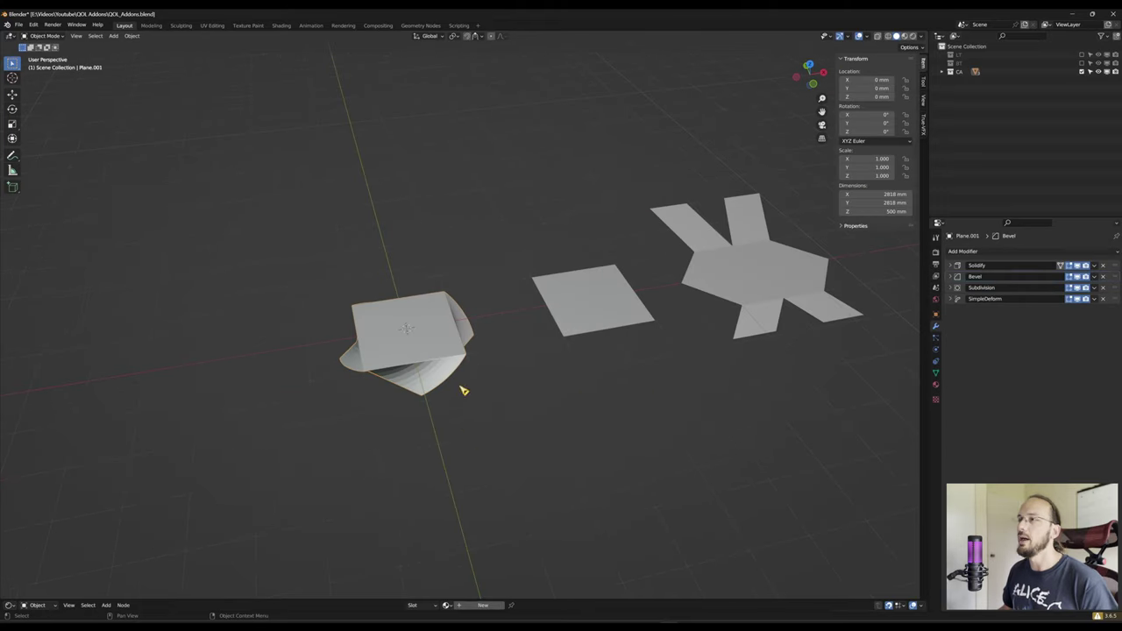
{"action": "scroll", "coordinate": [431, 386], "scroll_direction": "up", "scroll_amount": 2}
{"action": "middle_click_drag", "start_coordinate": [432, 391], "coordinate": [435, 368]}
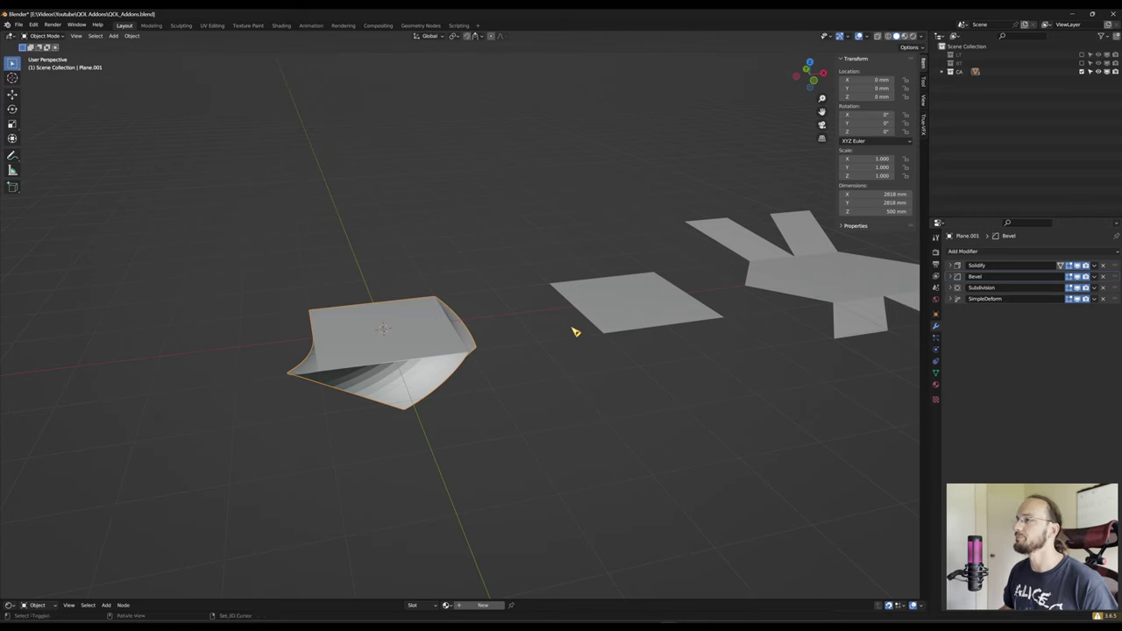
{"action": "middle_click_drag", "start_coordinate": [573, 328], "coordinate": [627, 413]}
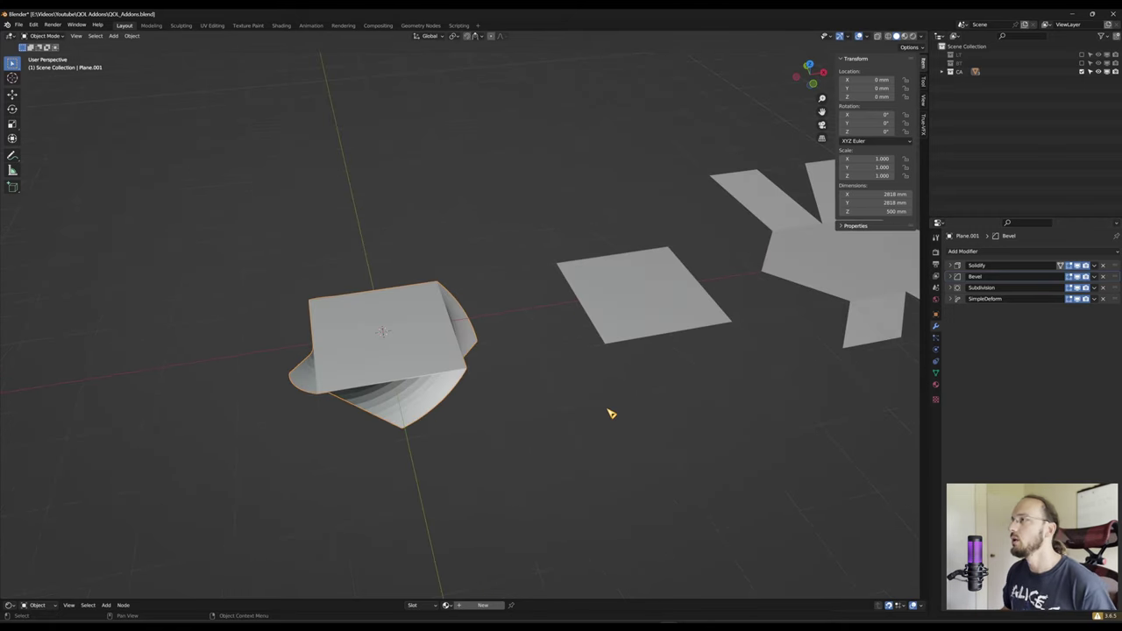
Copy the Solidify modifier from the twisted plane to the flat square plane
{"action": "left_click", "coordinate": [625, 303]}
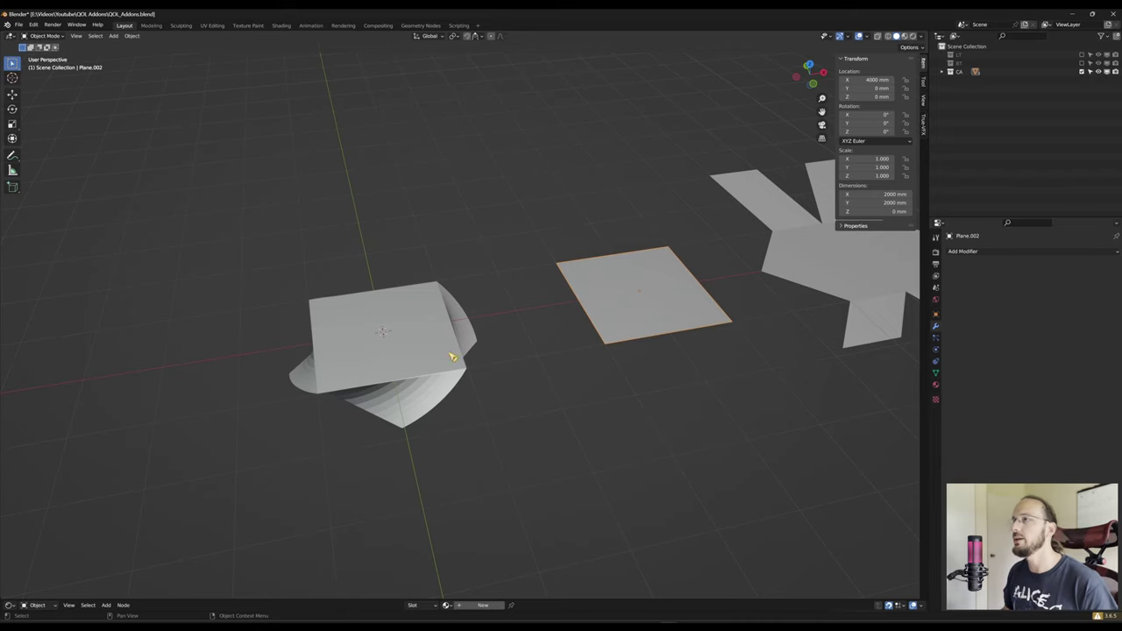
{"action": "left_click", "coordinate": [426, 318], "text": "shift"}
{"action": "middle_click_drag", "start_coordinate": [665, 304], "coordinate": [697, 326], "text": "shift"}
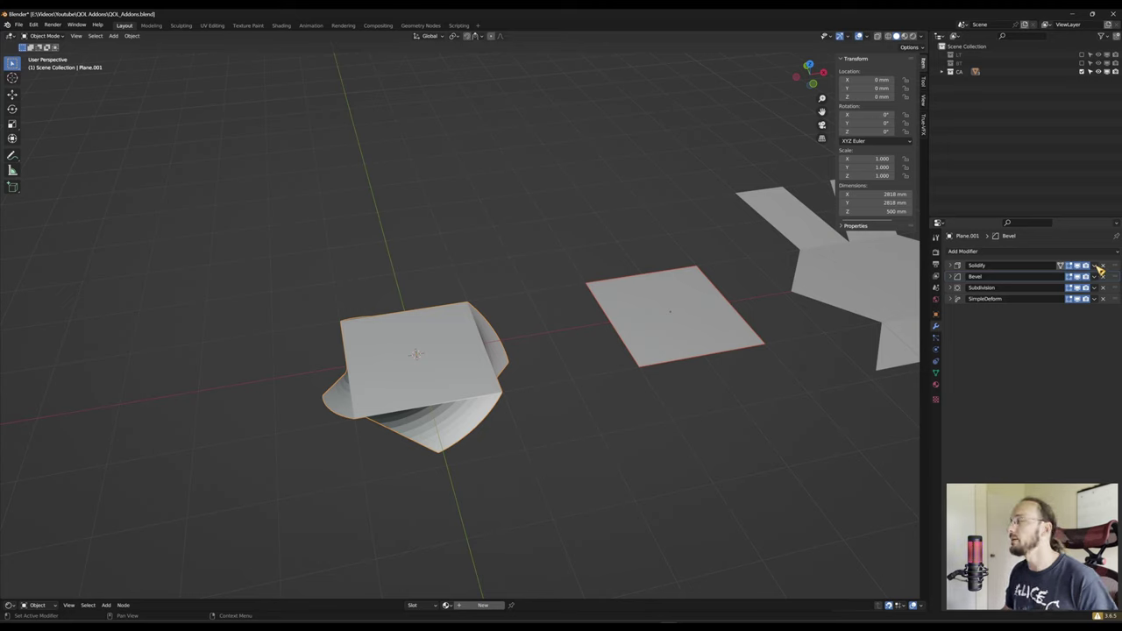
{"action": "left_click", "coordinate": [1097, 268]}
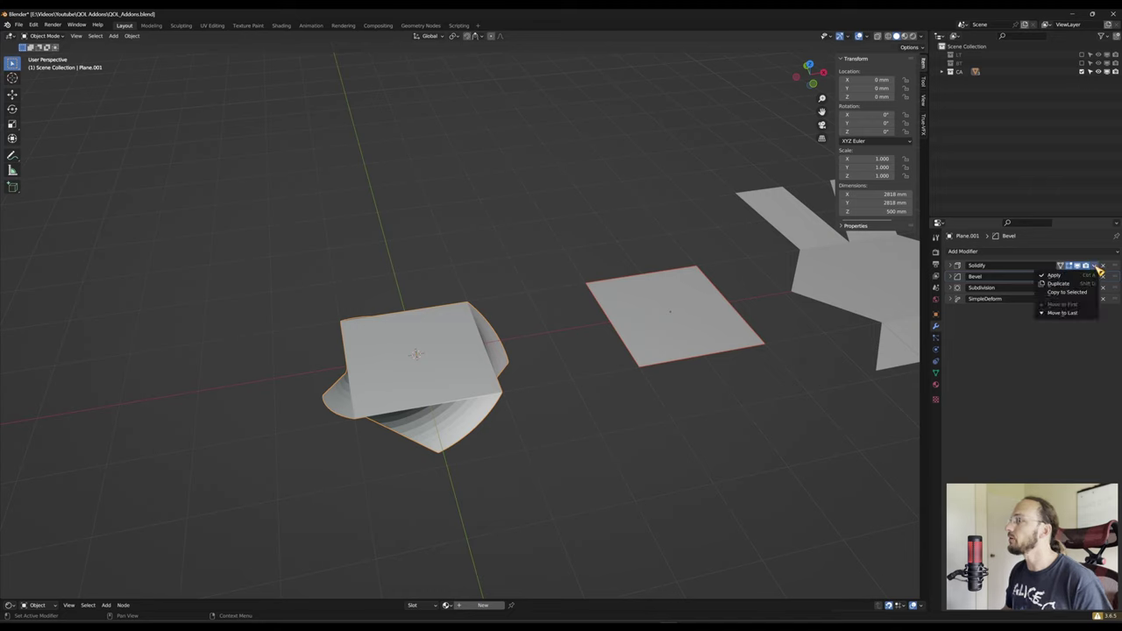
{"action": "left_click", "coordinate": [1086, 296]}
Try copying the twisted plane's Bevel and Subdivision modifiers one by one to the square plane
{"action": "left_click", "coordinate": [1096, 276]}
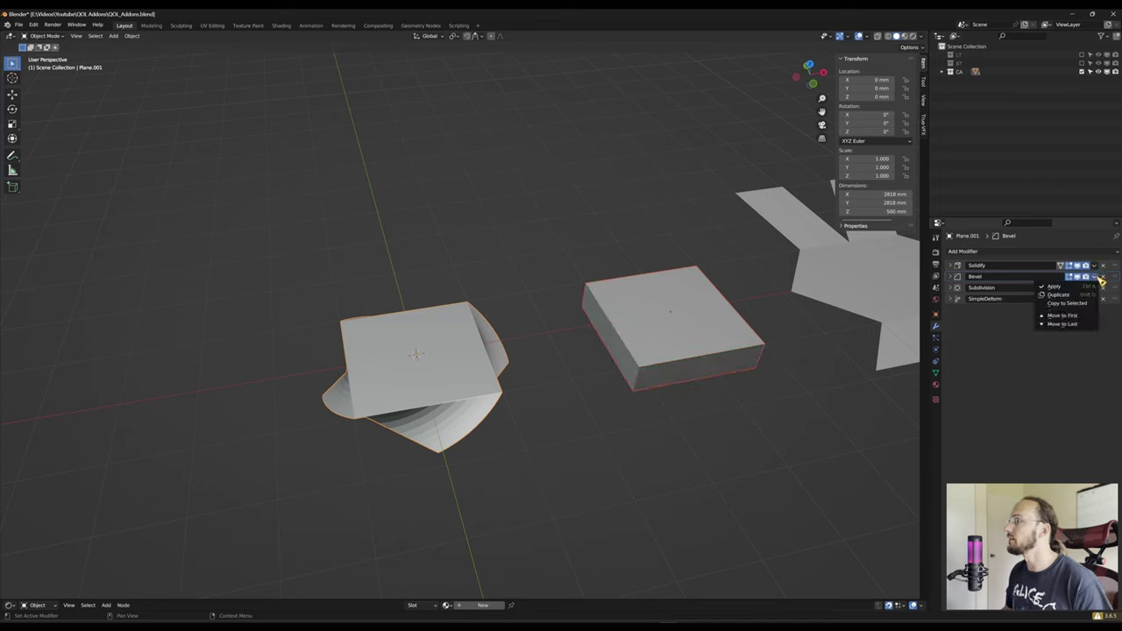
{"action": "left_click", "coordinate": [1088, 307]}
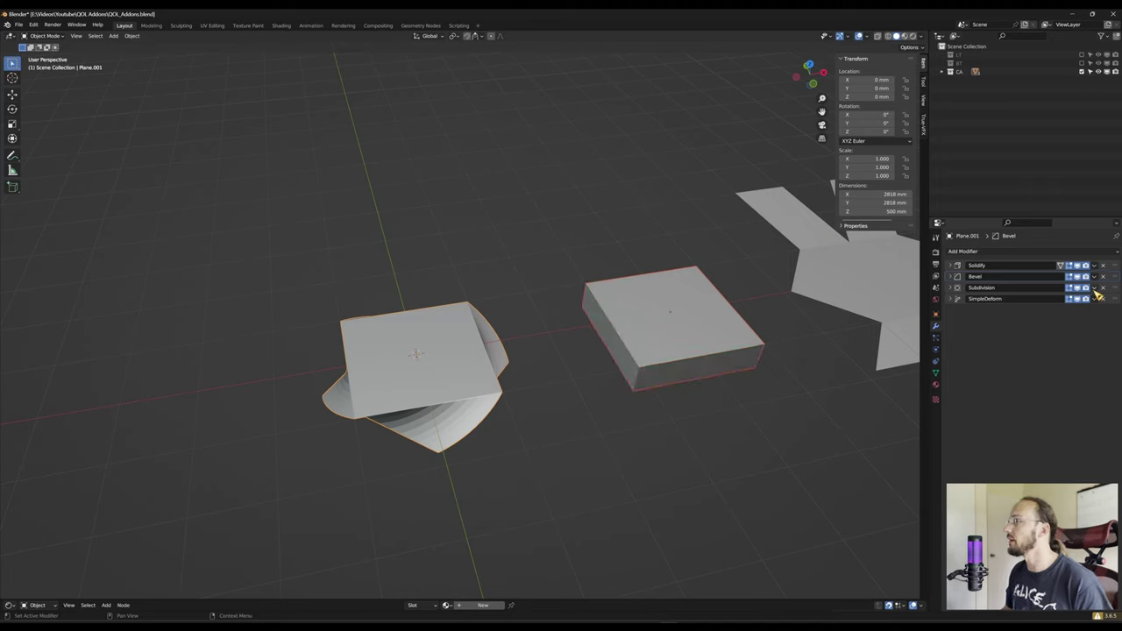
{"action": "left_click", "coordinate": [1096, 289]}
{"action": "left_click", "coordinate": [1091, 315]}
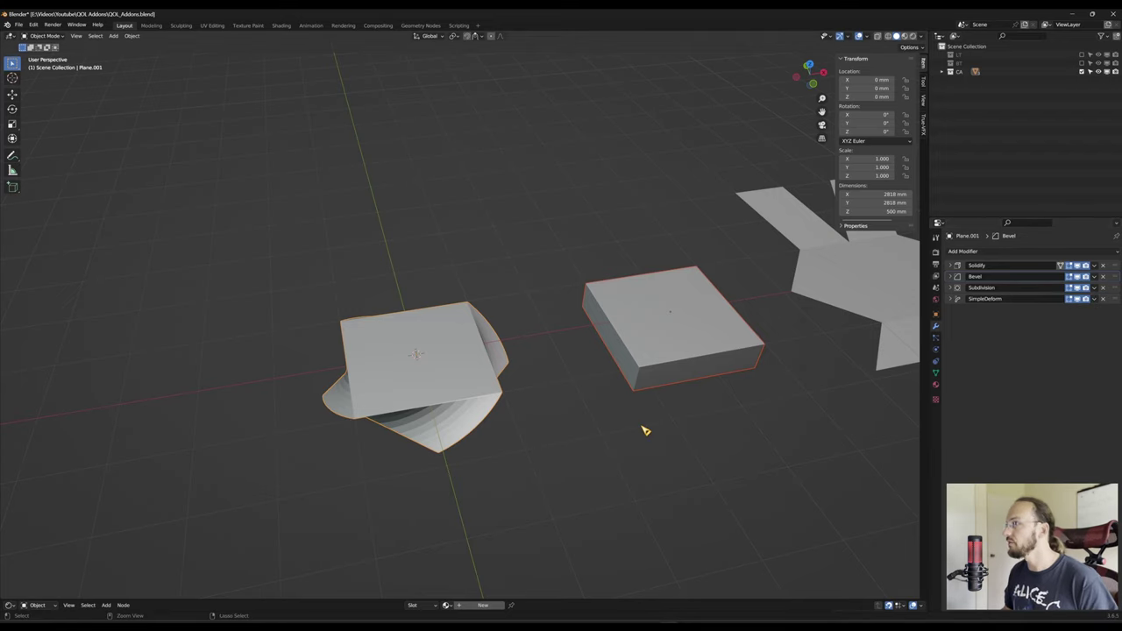
{"action": "key", "text": "ctrl+z"}
Try copying all of the twisted plane's modifiers to the flat square plane with Copy Modifiers
{"action": "left_click", "coordinate": [672, 306]}
{"action": "middle_click_drag", "start_coordinate": [672, 306], "coordinate": [574, 396]}
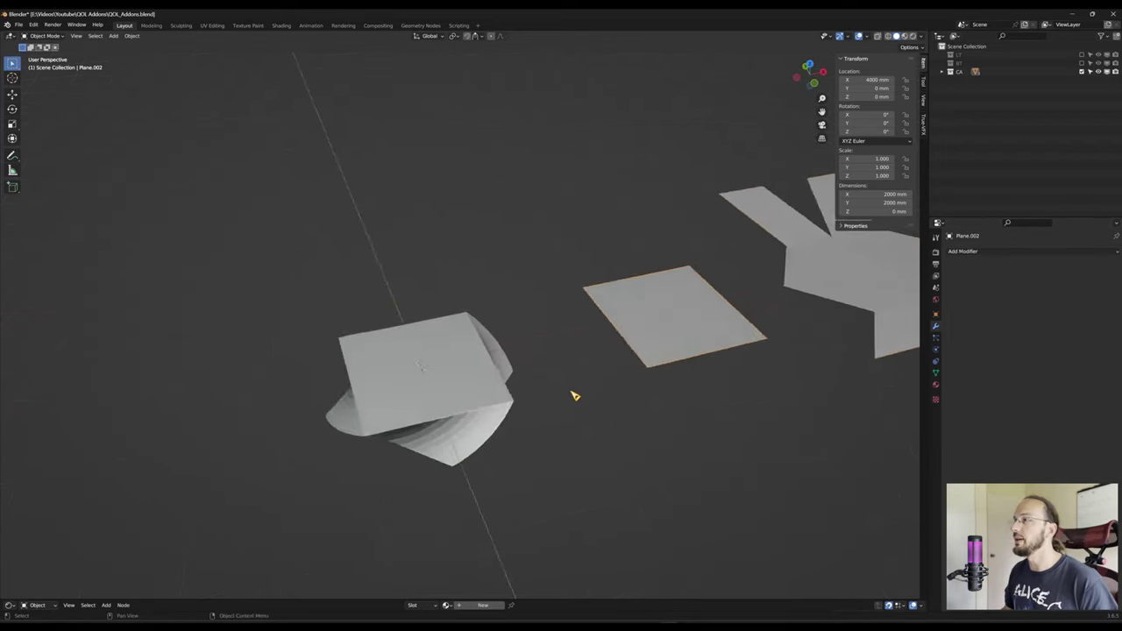
{"action": "left_click", "coordinate": [460, 344], "text": "shift"}
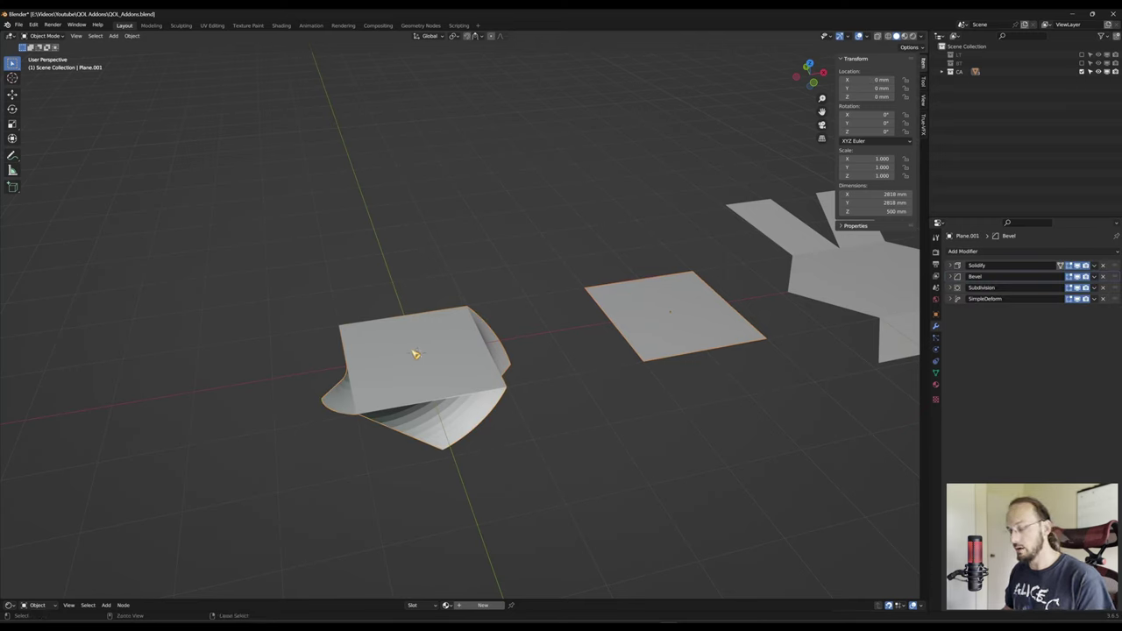
{"action": "key", "text": "ctrl+l"}
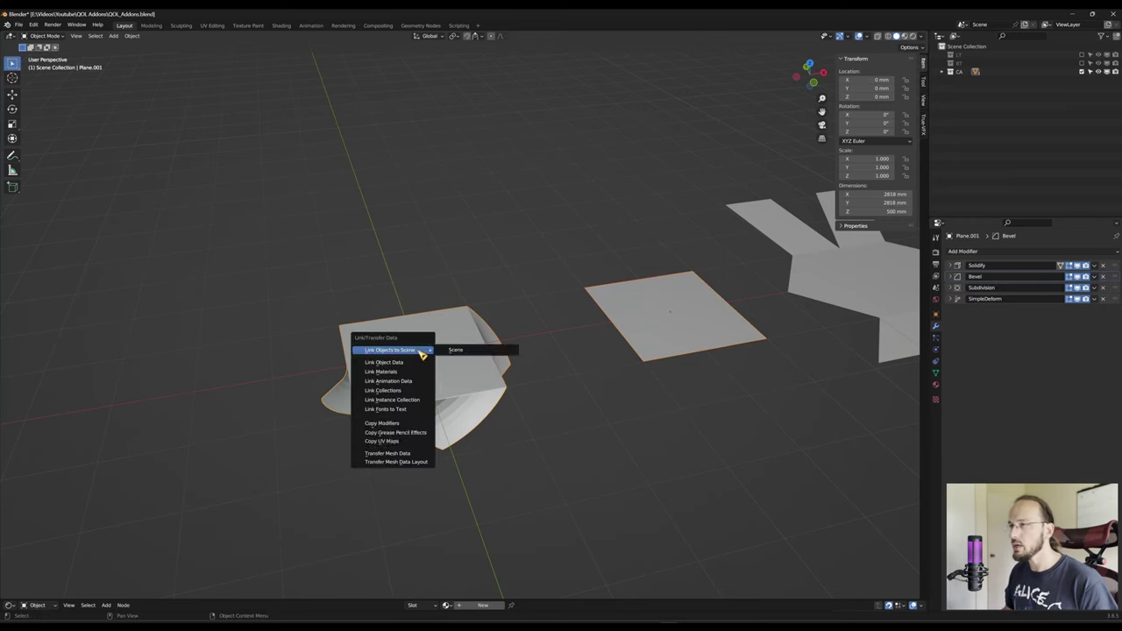
{"action": "left_click", "coordinate": [405, 425]}
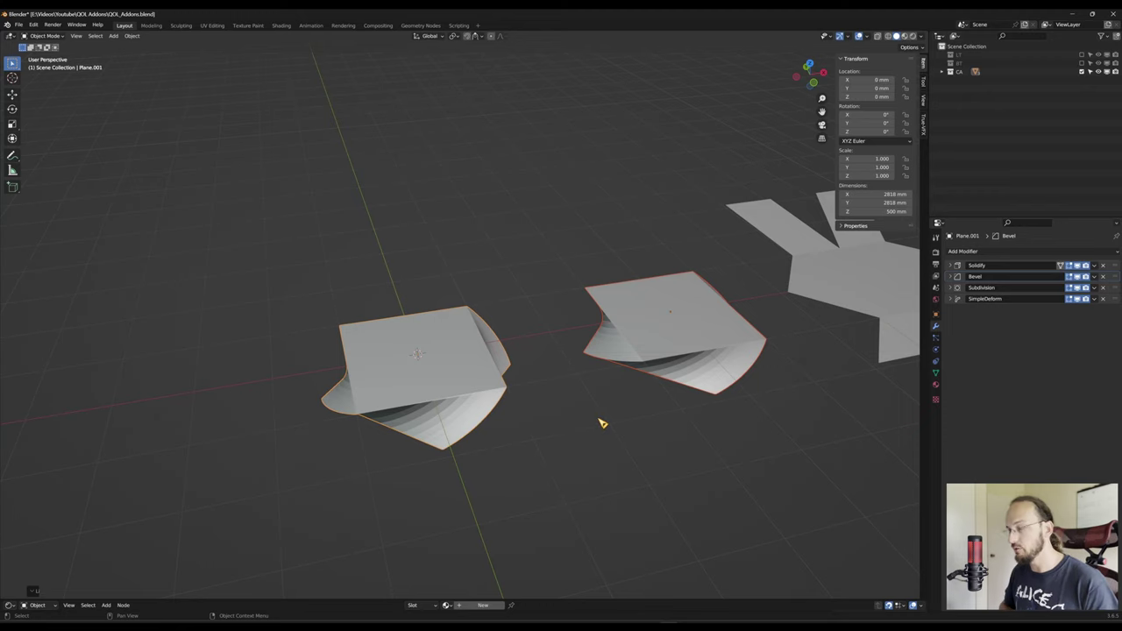
{"action": "key", "text": "ctrl+z"}
Copy all modifiers from the twisted plane to the mirrored star-shaped plane with Copy Modifiers
{"action": "middle_click_drag", "start_coordinate": [676, 371], "coordinate": [558, 316]}
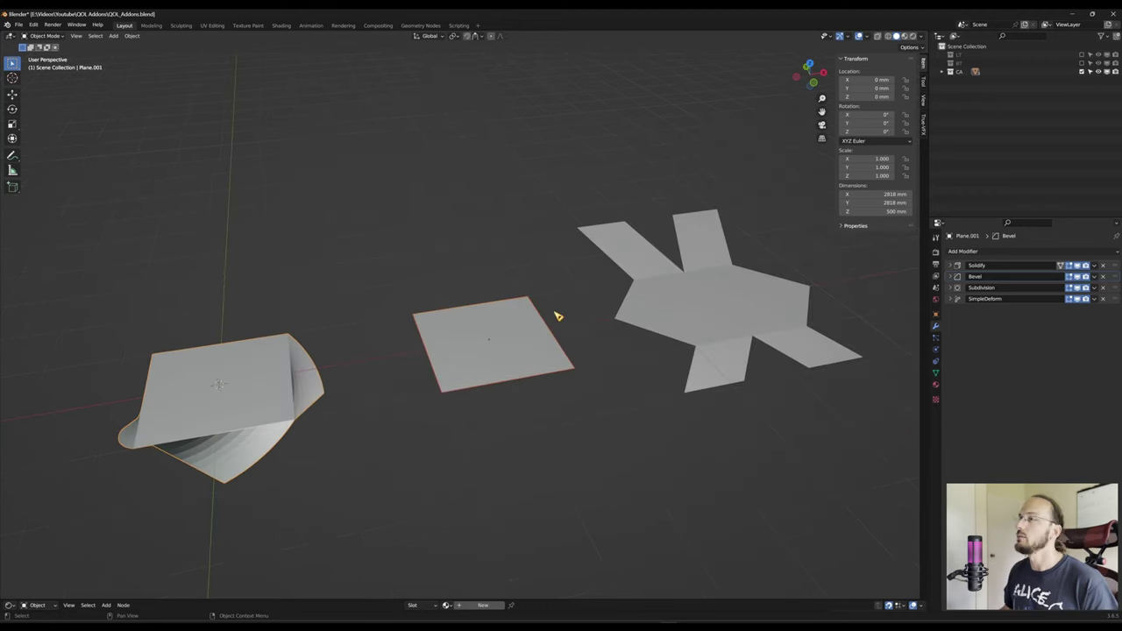
{"action": "left_click", "coordinate": [700, 428]}
{"action": "middle_click_drag", "start_coordinate": [742, 428], "coordinate": [619, 459]}
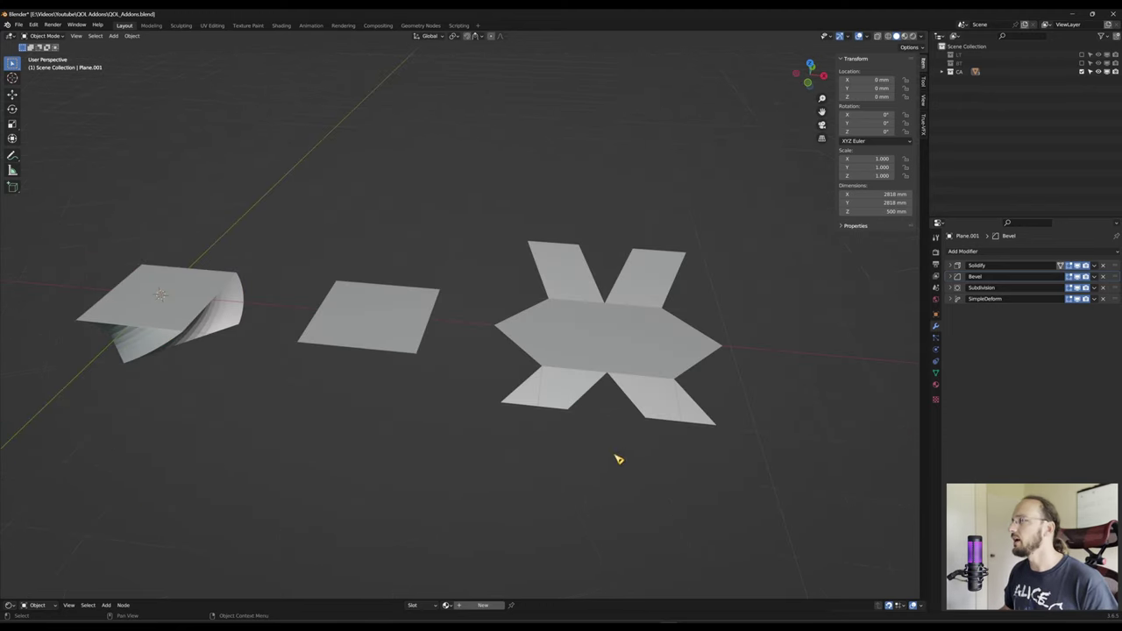
{"action": "left_click", "coordinate": [621, 355]}
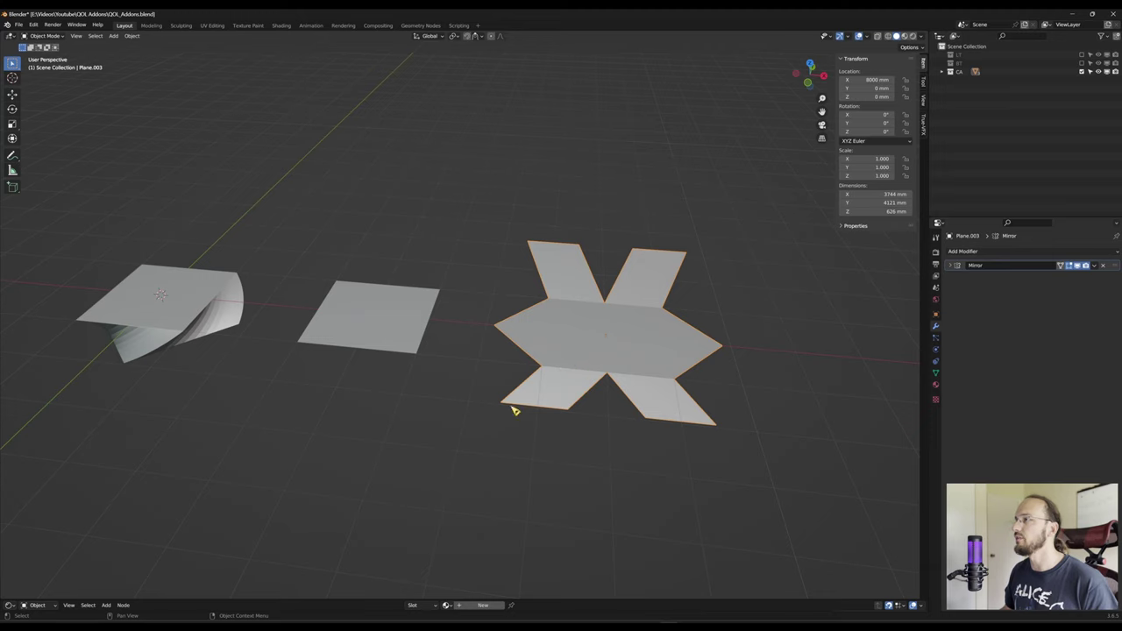
{"action": "middle_click_drag", "start_coordinate": [604, 447], "coordinate": [687, 483]}
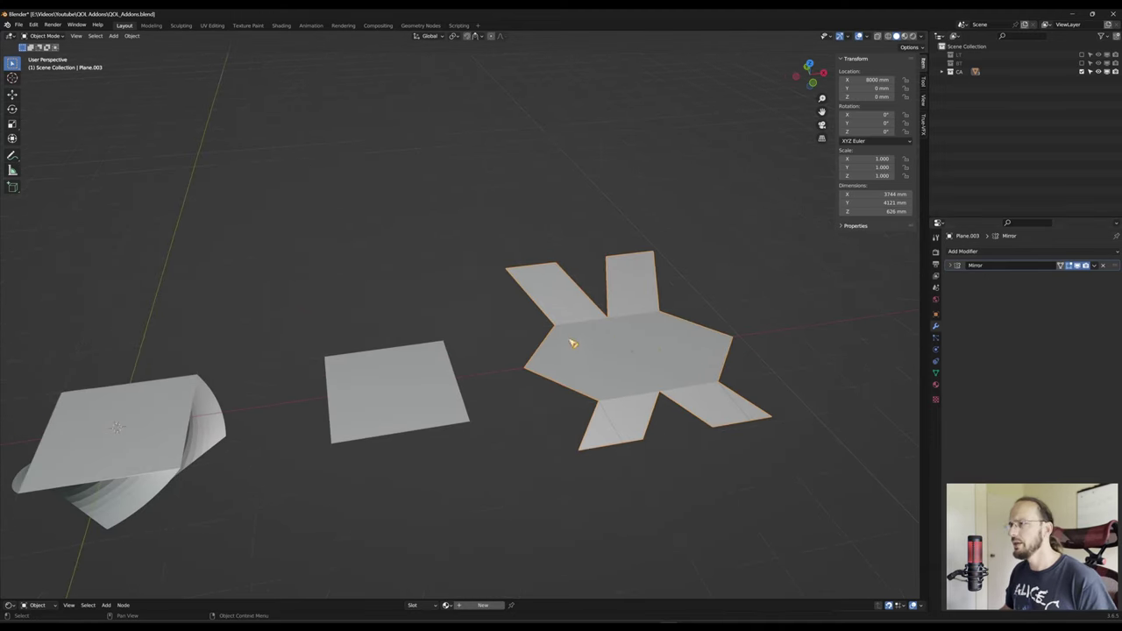
{"action": "middle_click_drag", "start_coordinate": [740, 416], "coordinate": [758, 398], "text": "shift"}
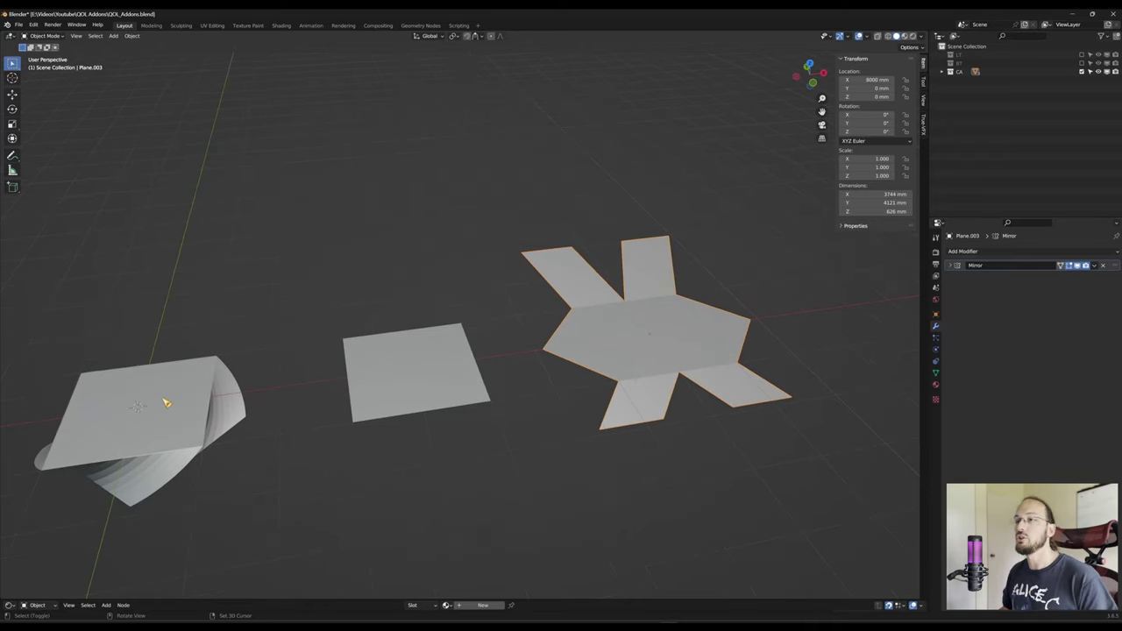
{"action": "left_click", "coordinate": [166, 470], "text": "shift"}
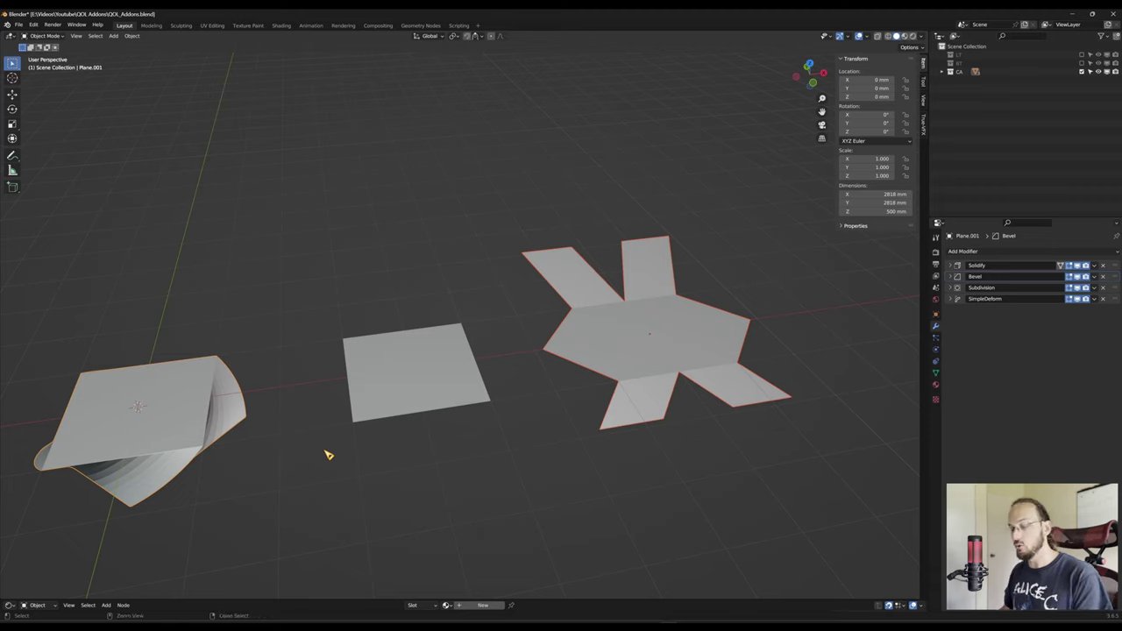
{"action": "key", "text": "ctrl+l"}
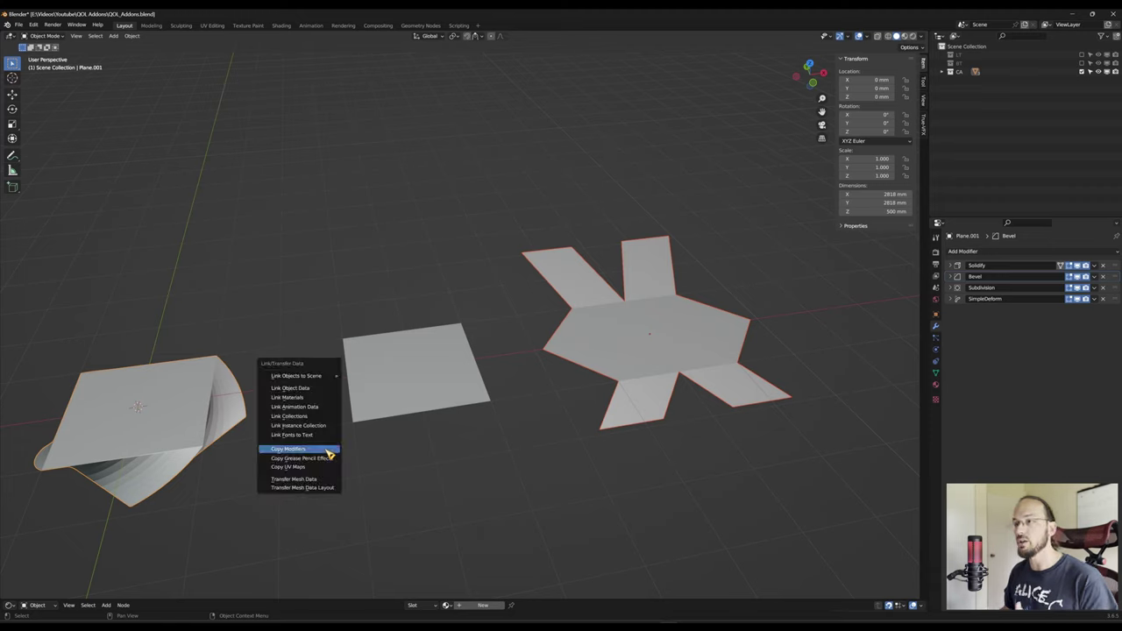
{"action": "left_click", "coordinate": [298, 449]}
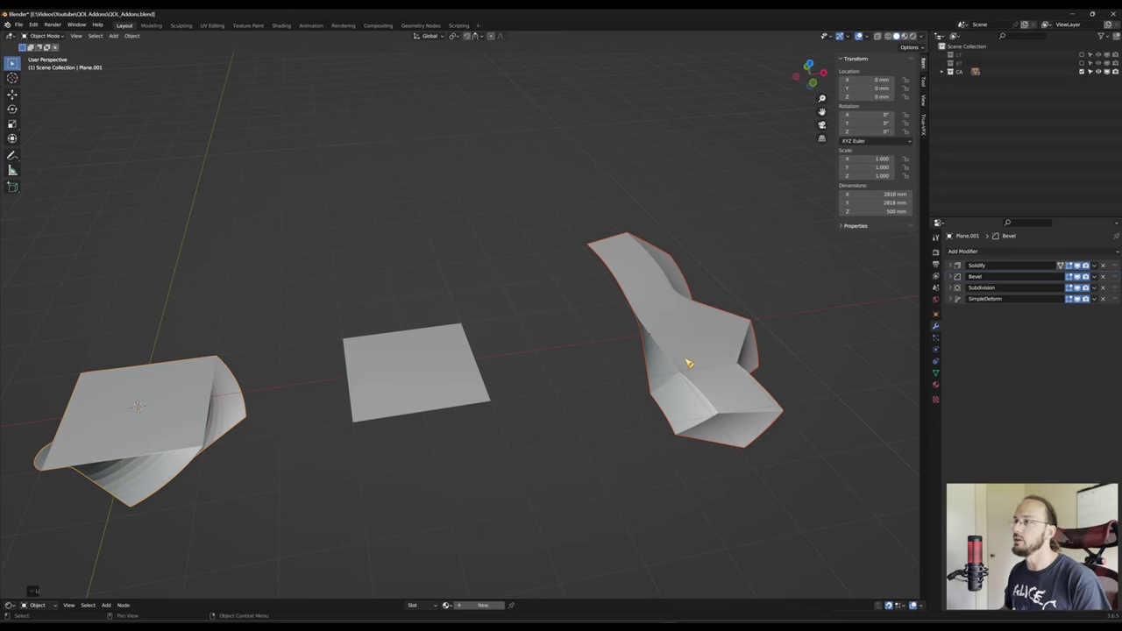
Add an X-axis Mirror modifier to the twisted plane and place it first in the modifier stack
{"action": "middle_click_drag", "start_coordinate": [704, 353], "coordinate": [659, 354], "text": "shift"}
{"action": "left_click", "coordinate": [1037, 254]}
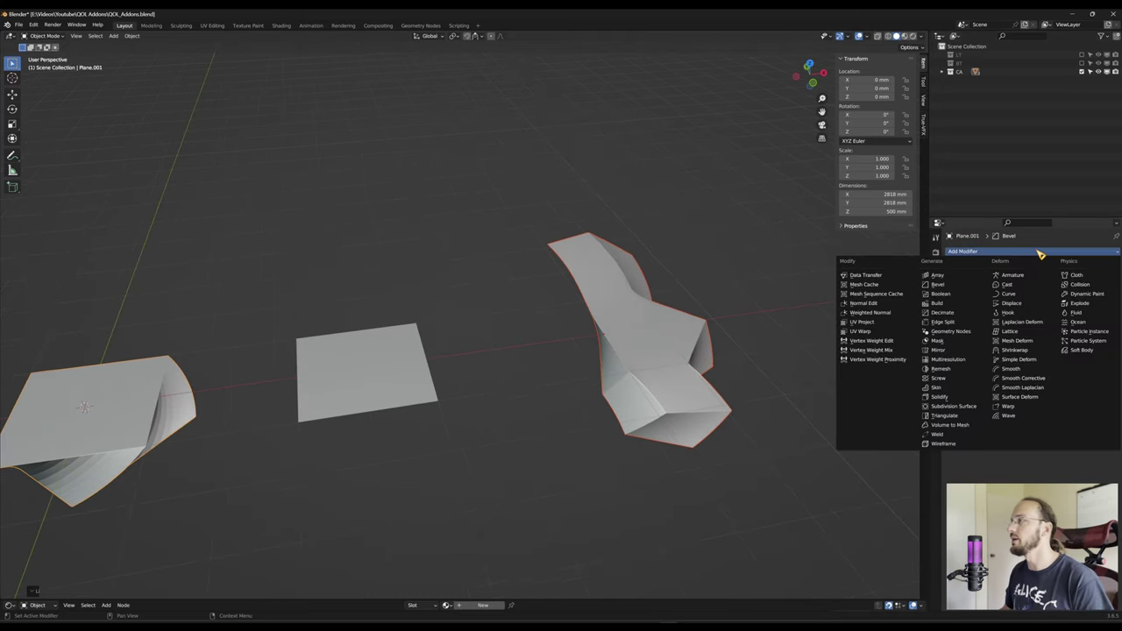
{"action": "left_click", "coordinate": [972, 351]}
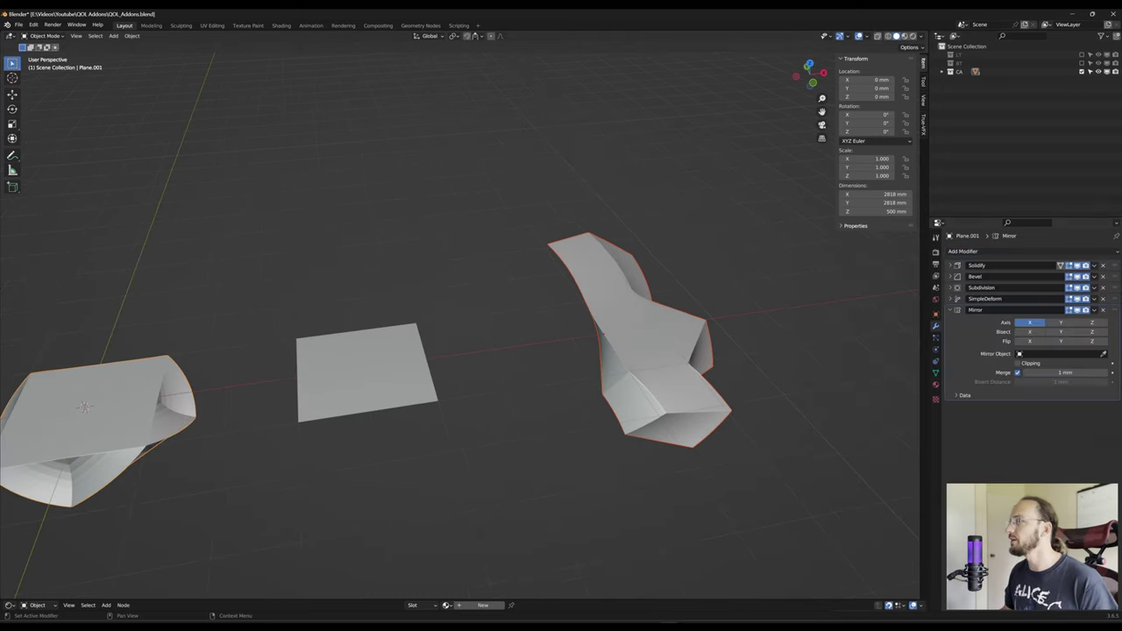
{"action": "left_click_drag", "start_coordinate": [1115, 311], "coordinate": [1116, 254]}
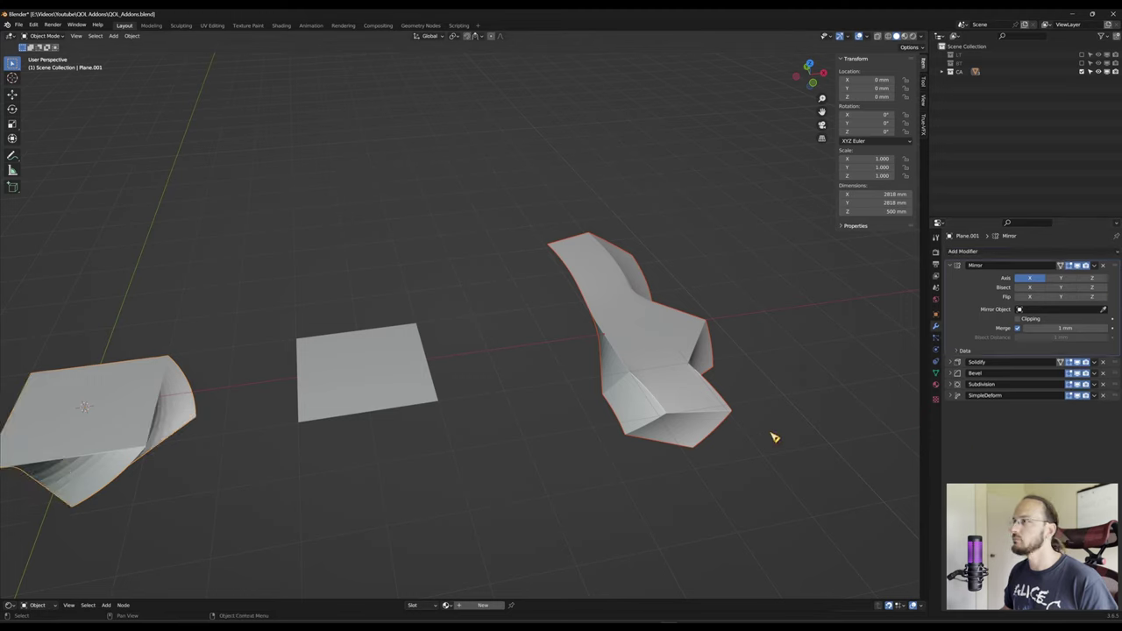
Undo the Mirror modifier's reordering and remove that modifier from the twisted plane
{"action": "key", "text": "ctrl+z"}
{"action": "left_click", "coordinate": [657, 339]}
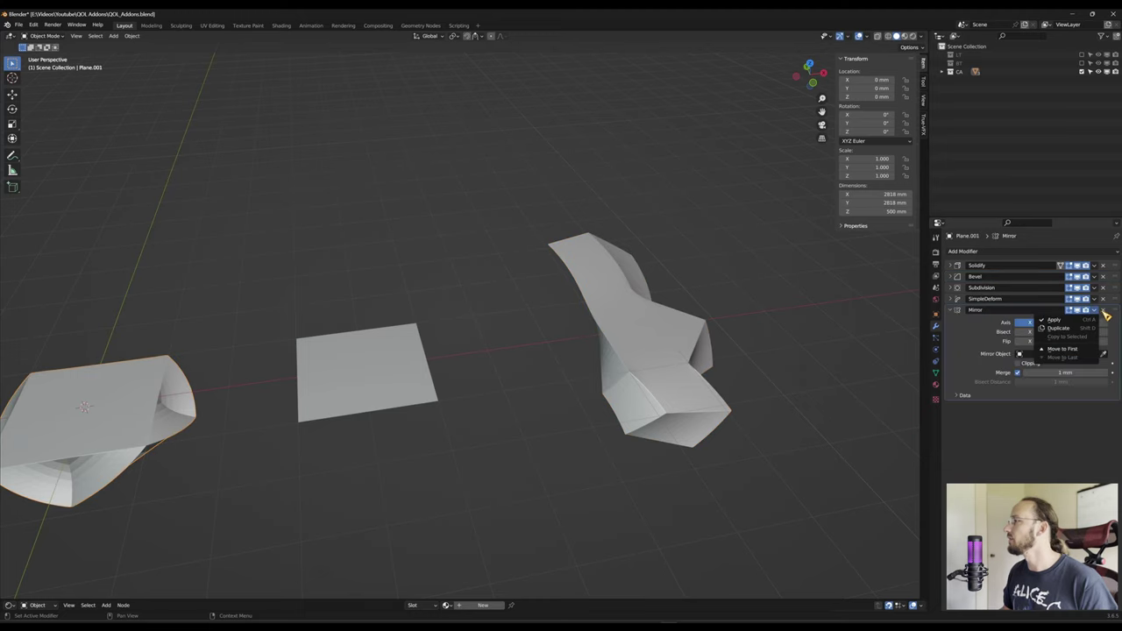
{"action": "left_click", "coordinate": [1104, 310]}
Add an X-axis Mirror modifier to the star-shaped plane and place it first in the modifier stack
{"action": "left_click", "coordinate": [647, 377]}
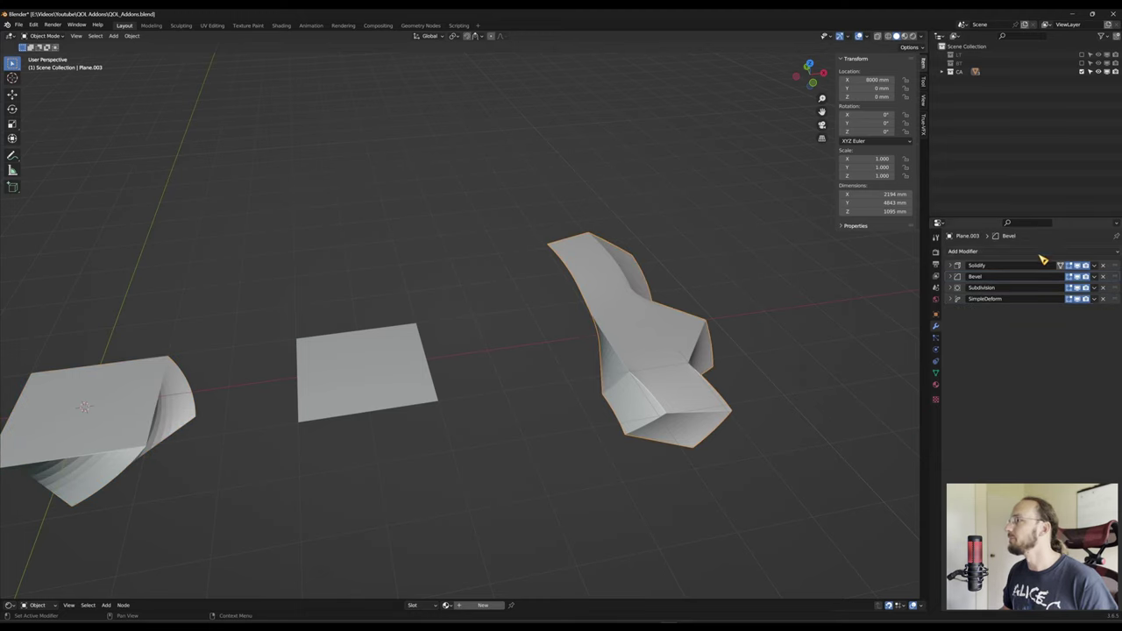
{"action": "left_click", "coordinate": [1002, 255]}
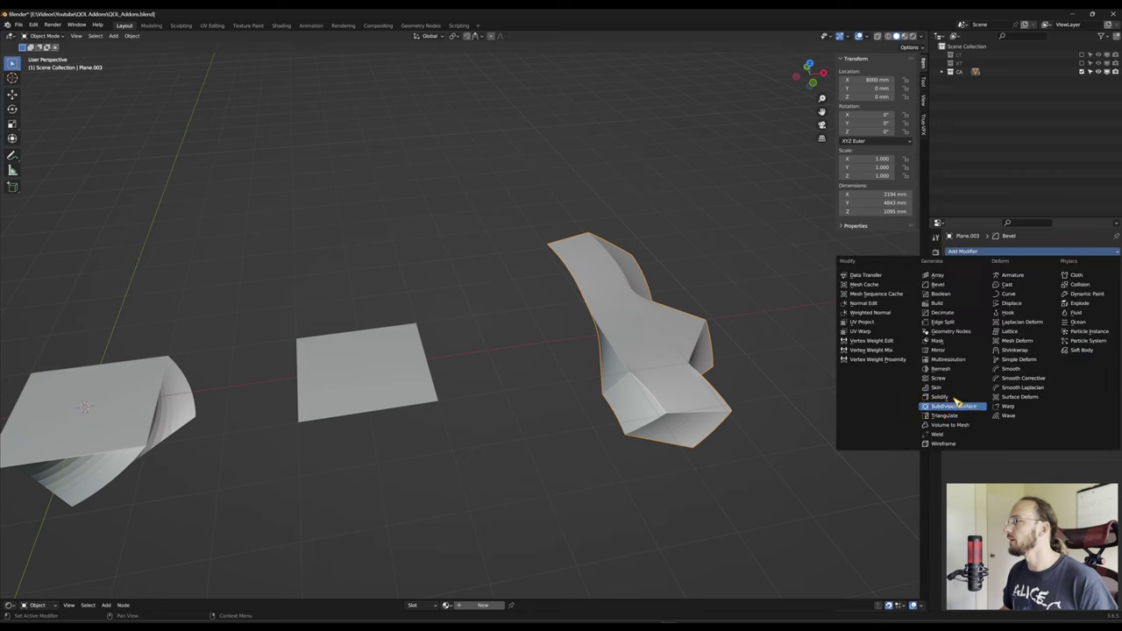
{"action": "left_click", "coordinate": [963, 351]}
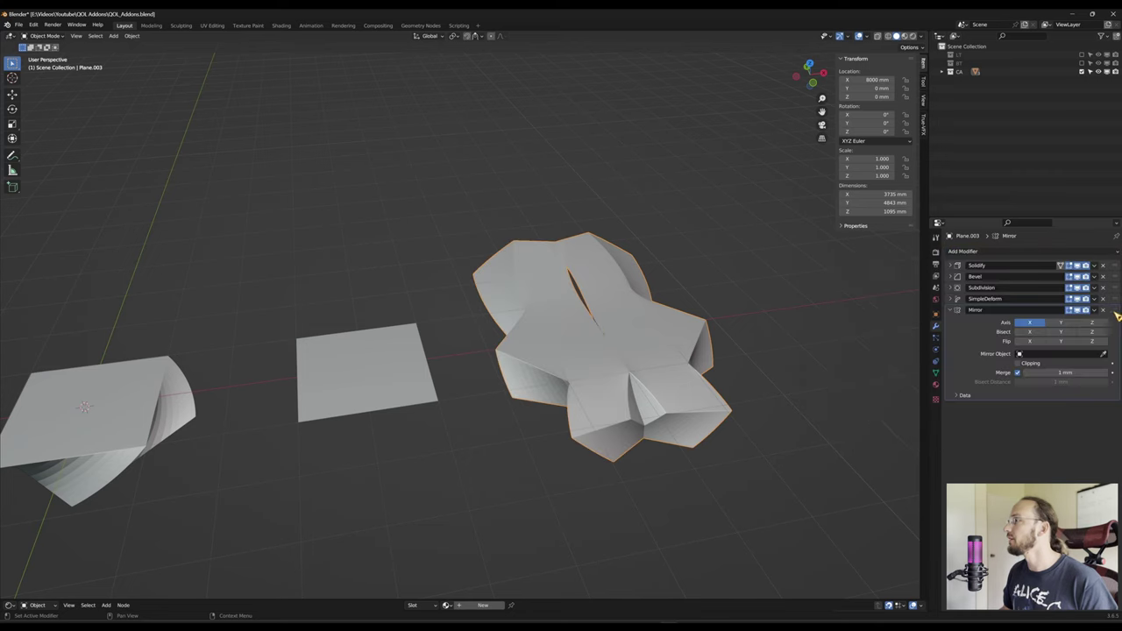
{"action": "left_click_drag", "start_coordinate": [1117, 314], "coordinate": [1114, 255]}
{"action": "scroll", "coordinate": [696, 394], "scroll_direction": "up", "scroll_amount": 4}
{"action": "mouse_move", "coordinate": [696, 394]}
{"action": "middle_mouse_down"}
{"action": "mouse_move", "coordinate": [748, 361]}
{"action": "mouse_move", "coordinate": [527, 376]}
{"action": "mouse_move", "coordinate": [594, 413]}
{"action": "mouse_move", "coordinate": [724, 383]}
{"action": "mouse_move", "coordinate": [707, 385]}
{"action": "middle_mouse_up"}
{"action": "scroll", "coordinate": [526, 376], "scroll_direction": "down", "scroll_amount": 3}
{"action": "scroll", "coordinate": [725, 383], "scroll_direction": "down", "scroll_amount": 3}
Undo the Mirror modifier changes on both objects and the modifier copy onto the star-shaped plane
{"action": "key", "text": "ctrl+z"}
{"action": "key", "text": "ctrl+z"}
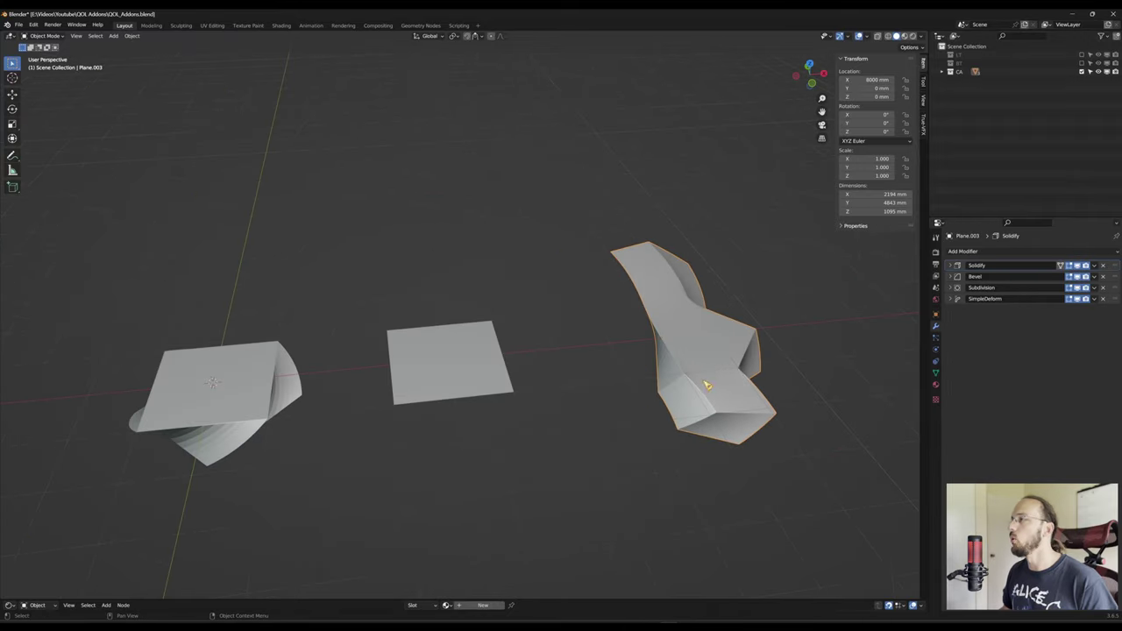
{"action": "key", "text": "ctrl+z"}
{"action": "key", "text": "ctrl+z"}
{"action": "key", "text": "ctrl+z"}
{"action": "key", "text": "ctrl+z"}
{"action": "key", "text": "ctrl+z"}
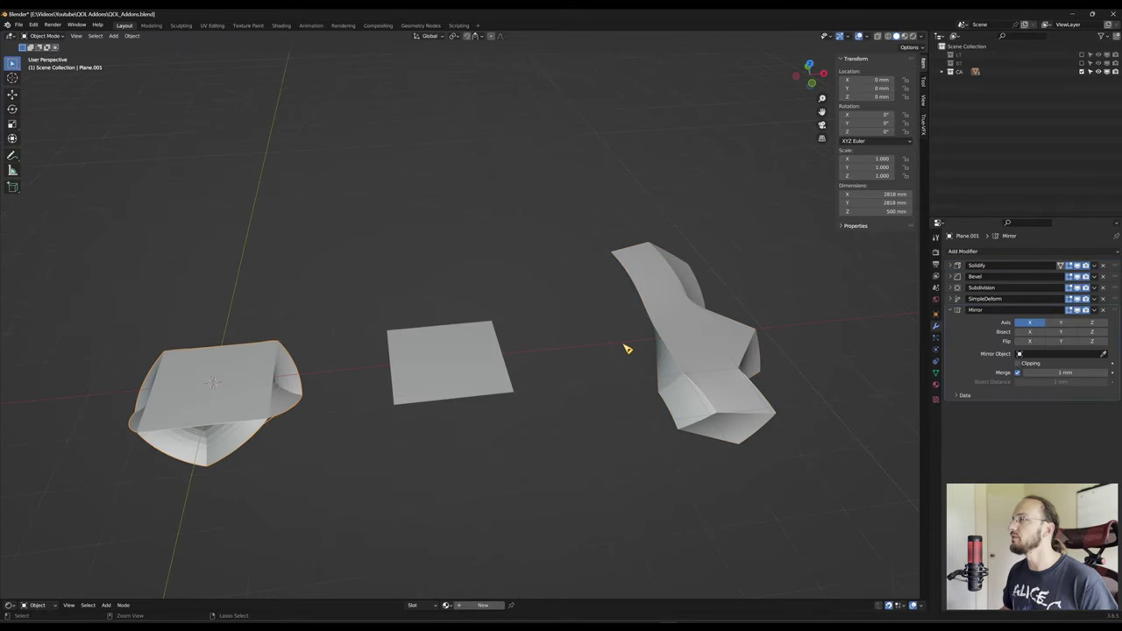
{"action": "key", "text": "ctrl+z"}
{"action": "key", "text": "ctrl+z"}
{"action": "key", "text": "ctrl+z"}
{"action": "key", "text": "ctrl+z"}
{"action": "left_click", "coordinate": [544, 486]}
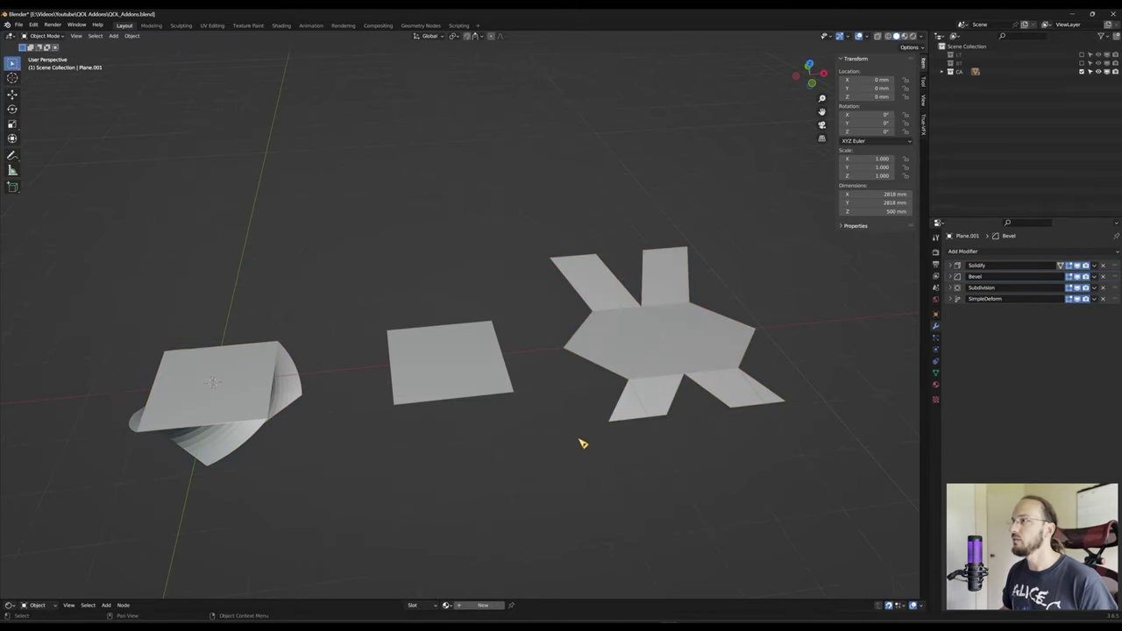
{"action": "left_click", "coordinate": [701, 334]}
{"action": "left_click", "coordinate": [229, 380], "text": "shift"}
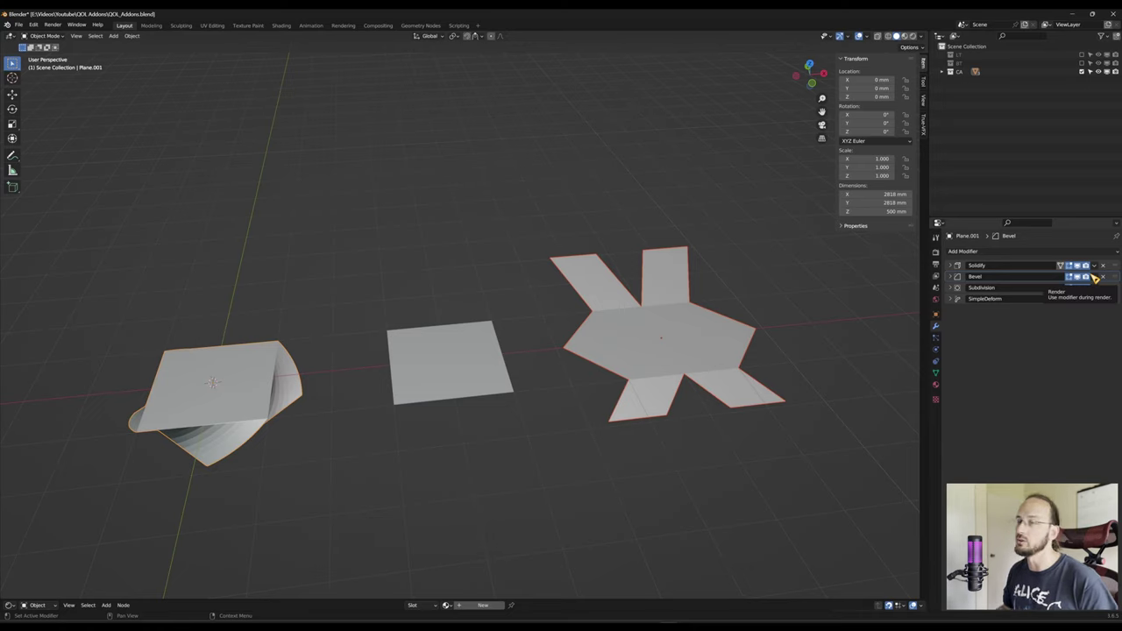
{"action": "scroll", "coordinate": [493, 459], "scroll_direction": "down", "scroll_amount": 2}
{"action": "left_click", "coordinate": [434, 416]}
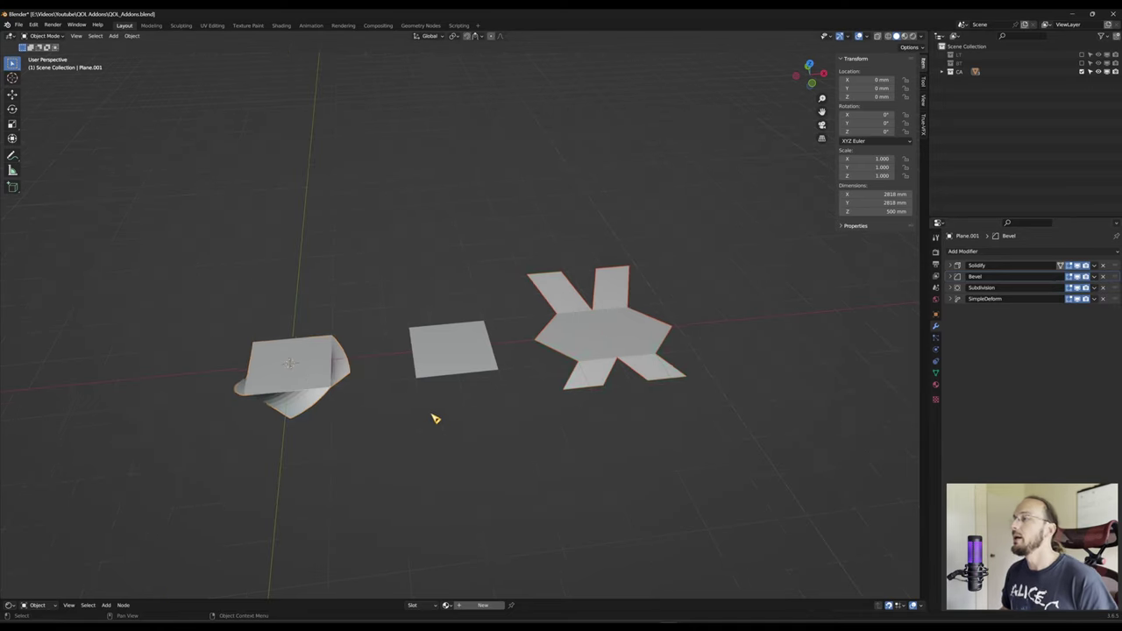
{"action": "middle_click_drag", "start_coordinate": [434, 416], "coordinate": [555, 422], "text": "shift"}
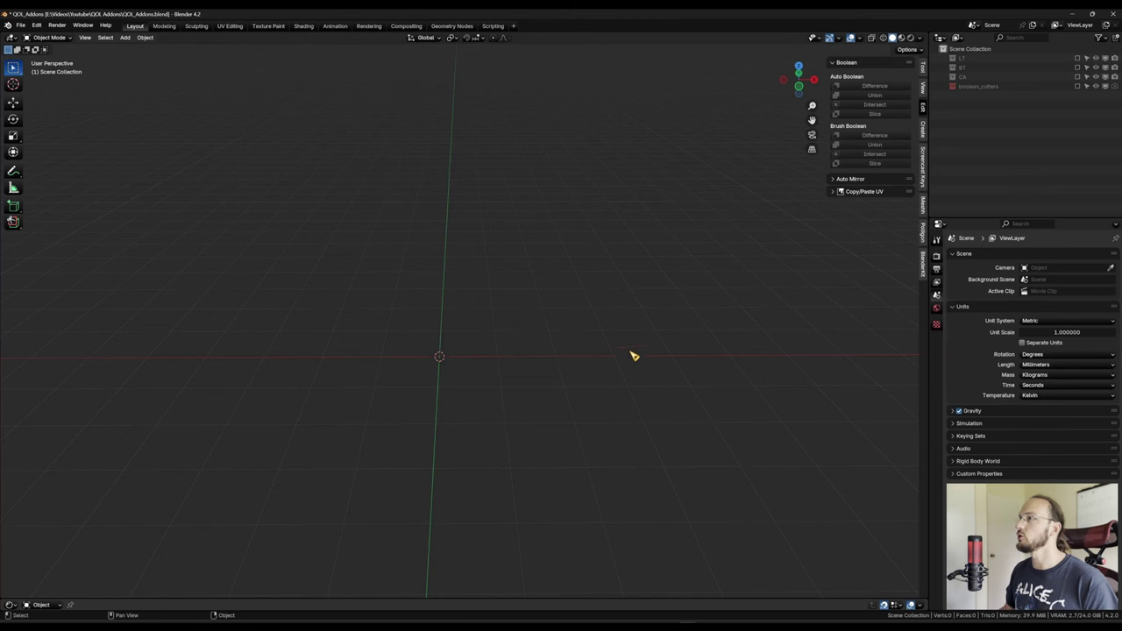
Switch to the Blender 4.2 window and enable the CA collection containing the three planes
{"action": "left_click", "coordinate": [1077, 76]}
{"action": "scroll", "coordinate": [687, 373], "scroll_direction": "down", "scroll_amount": 4}
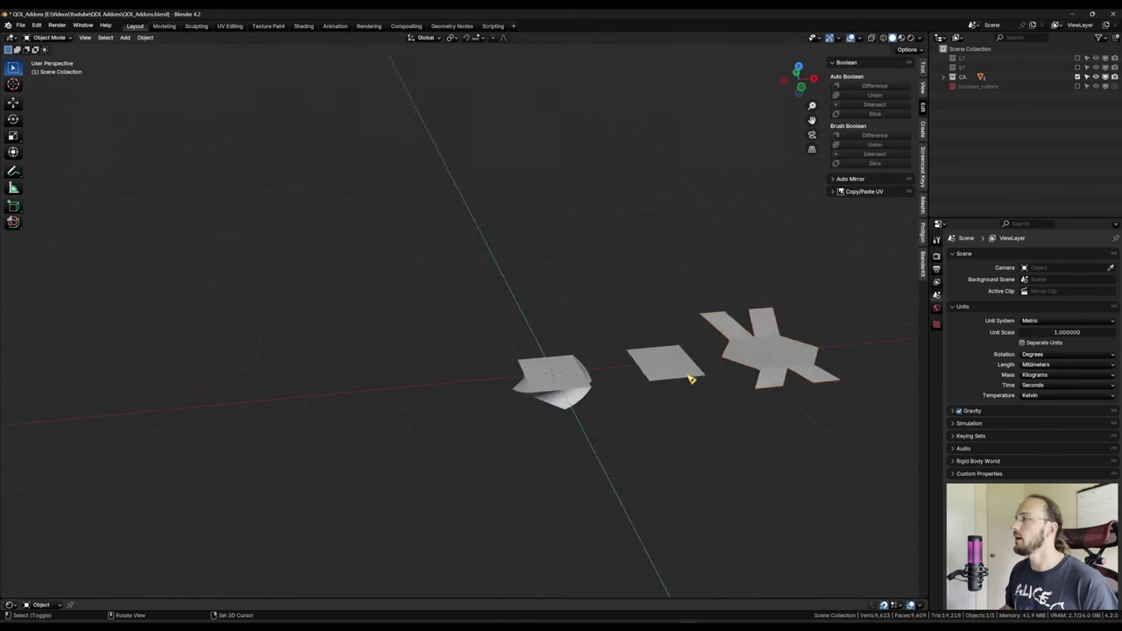
{"action": "middle_click_drag", "start_coordinate": [689, 374], "coordinate": [701, 404], "text": "shift"}
{"action": "middle_click_drag", "start_coordinate": [702, 403], "coordinate": [628, 367]}
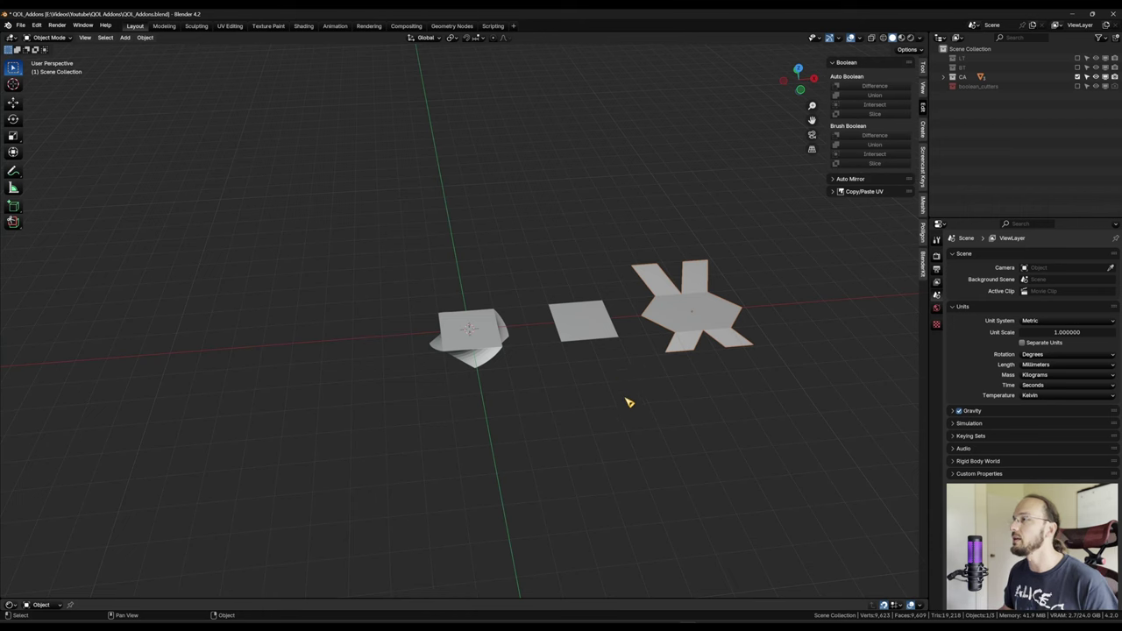
{"action": "scroll", "coordinate": [626, 401], "scroll_direction": "up", "scroll_amount": 4}
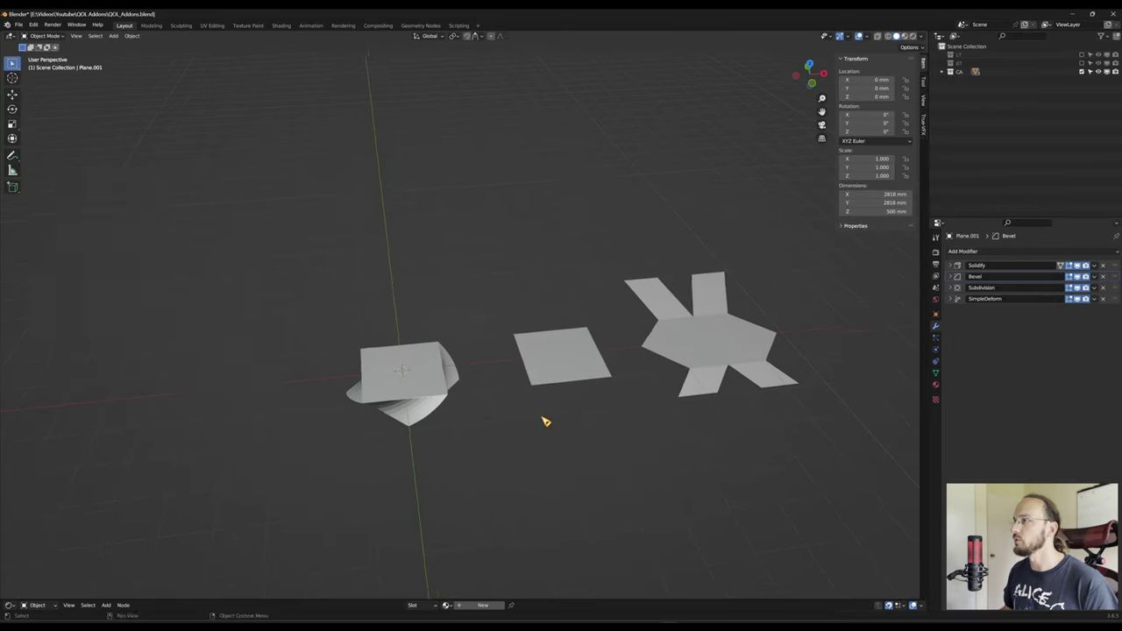
Switch back to the Blender 3.6 window and copy and paste the twisted plane and the flat square plane, leaving the duplicates unmoved
{"action": "scroll", "coordinate": [543, 421], "scroll_direction": "up", "scroll_amount": 2}
{"action": "left_click_drag", "start_coordinate": [308, 334], "coordinate": [658, 507]}
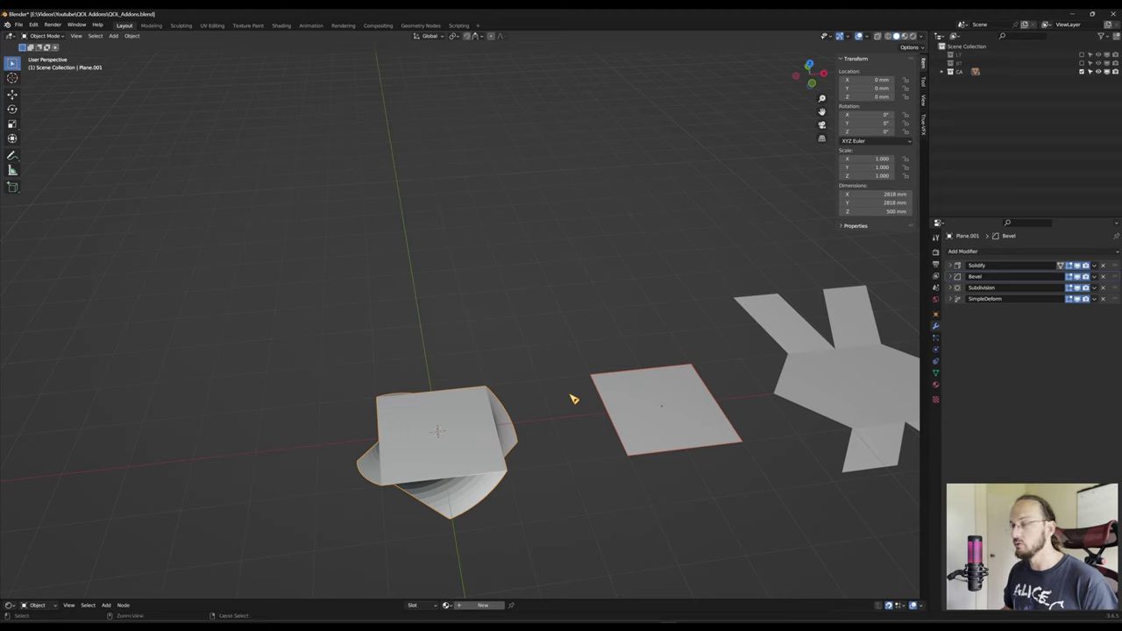
{"action": "key", "text": "ctrl+c"}
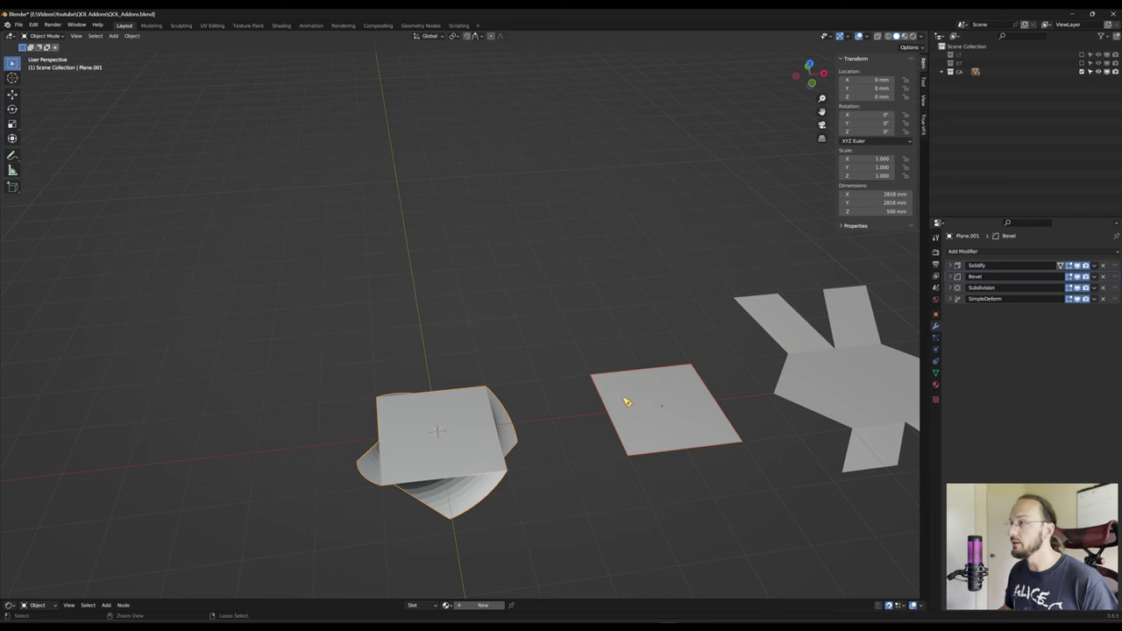
{"action": "key", "text": "ctrl+v"}
{"action": "key", "text": "g"}
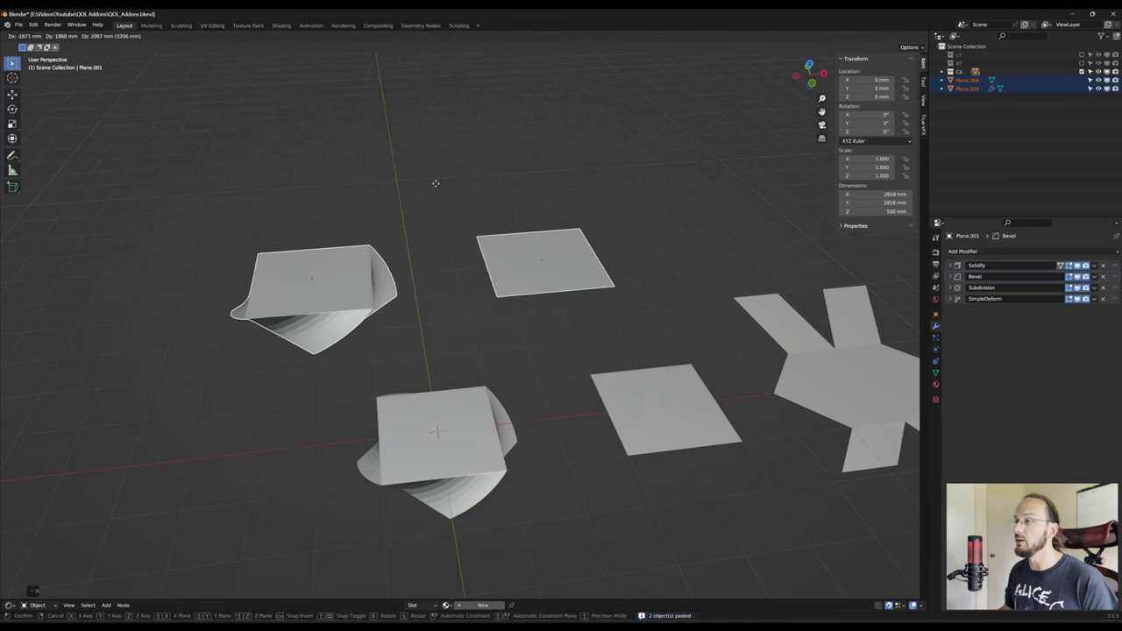
{"action": "key", "text": "Escape"}
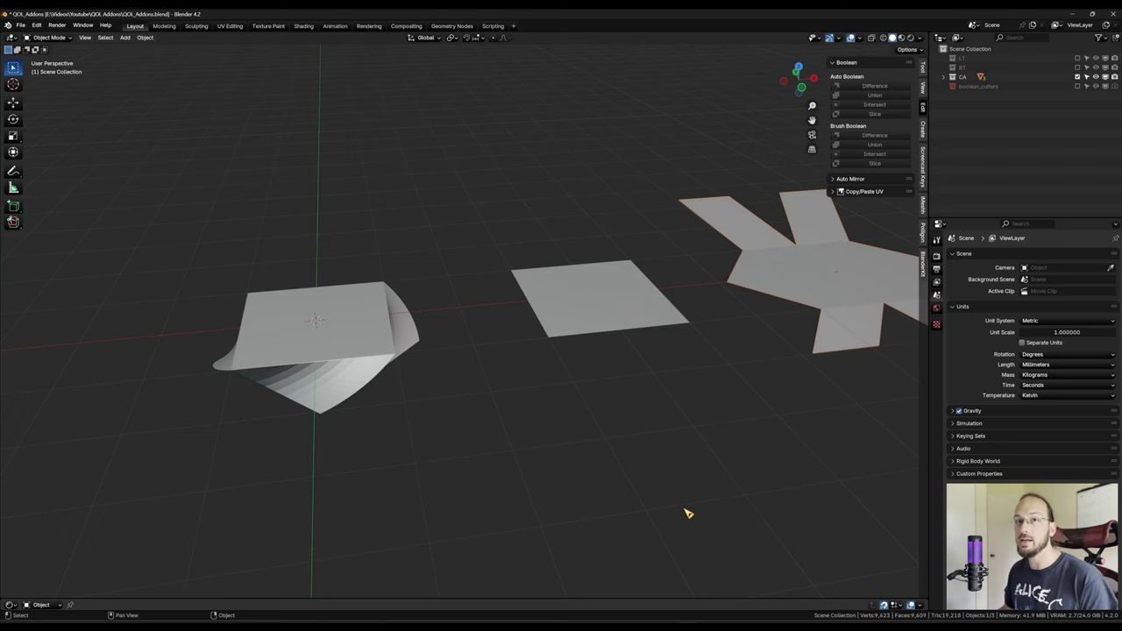
Switch to Blender 4.2 and copy all modifiers from the twisted plane to the flat square plane with Copy Modifiers
{"action": "middle_click_drag", "start_coordinate": [554, 403], "coordinate": [606, 476]}
{"action": "left_click", "coordinate": [450, 433]}
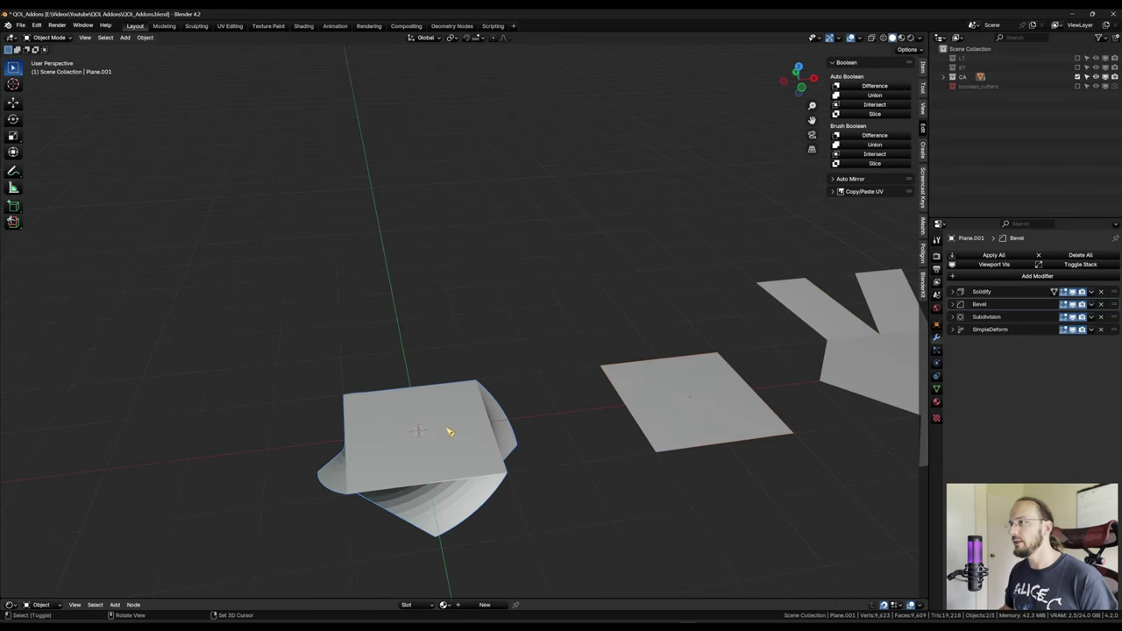
{"action": "middle_click_drag", "start_coordinate": [732, 496], "coordinate": [669, 463], "text": "shift"}
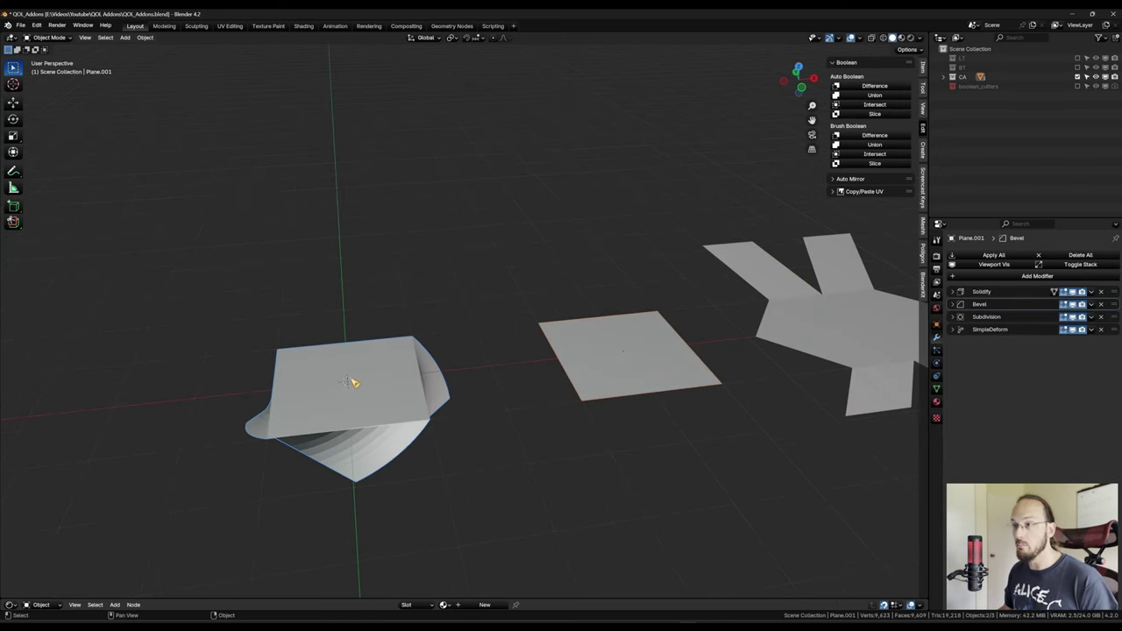
{"action": "middle_click_drag", "start_coordinate": [488, 396], "coordinate": [536, 404], "text": "shift"}
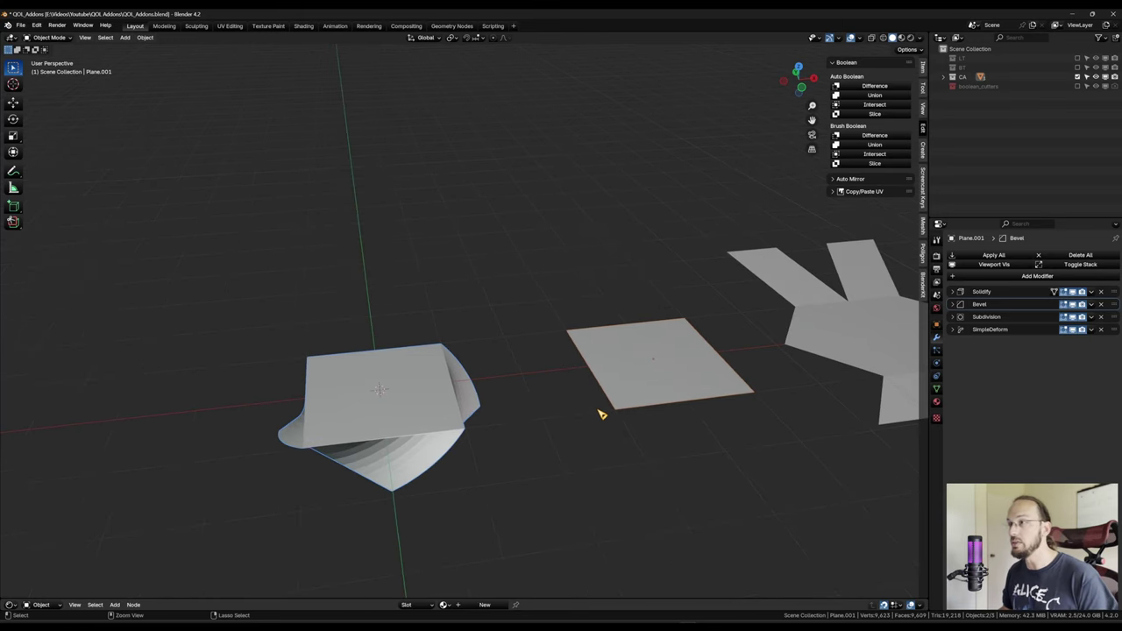
{"action": "key", "text": "ctrl+c"}
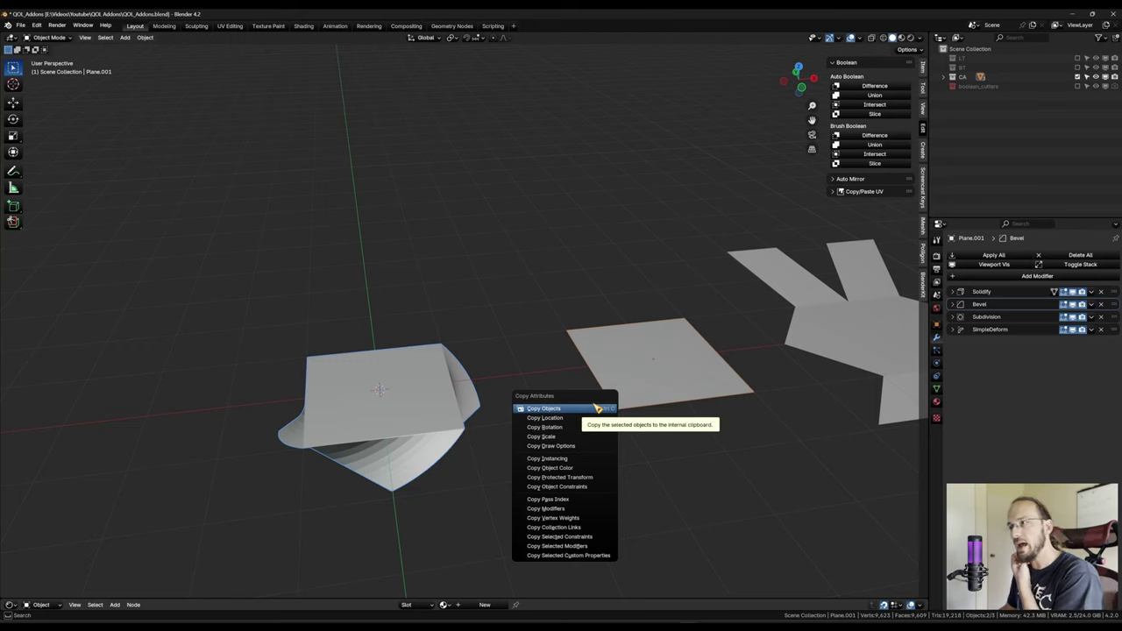
{"action": "left_click", "coordinate": [578, 510]}
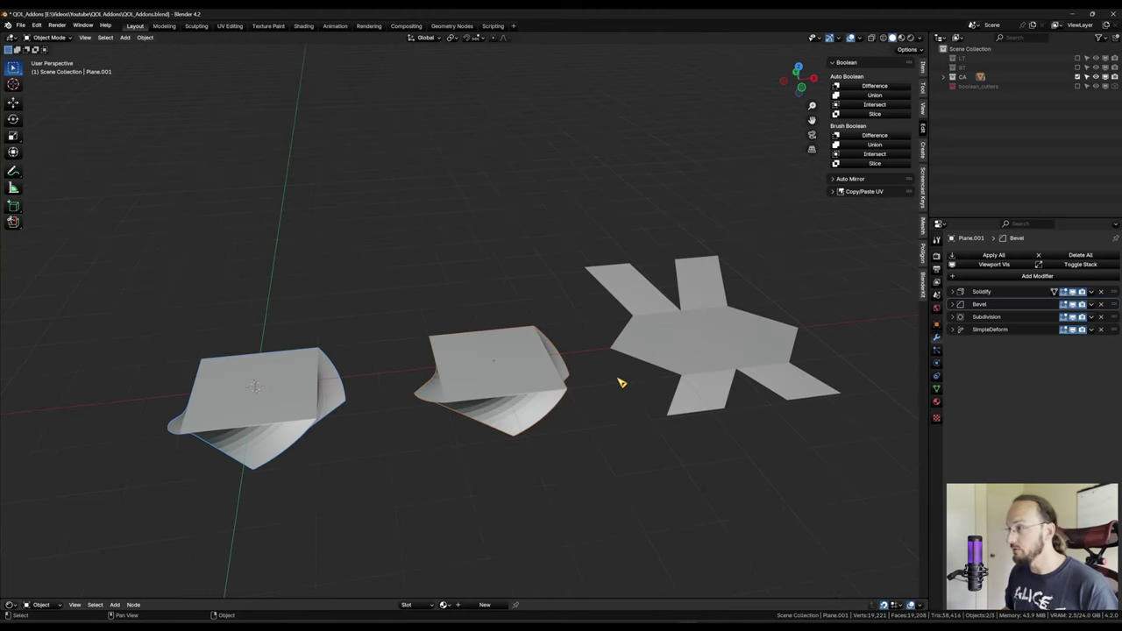
Copy Solidify, Bevel, Subdivision and SimpleDeform from the twisted plane to the mirrored star-shaped plane with Copy Selected Modifiers
{"action": "left_click", "coordinate": [710, 338]}
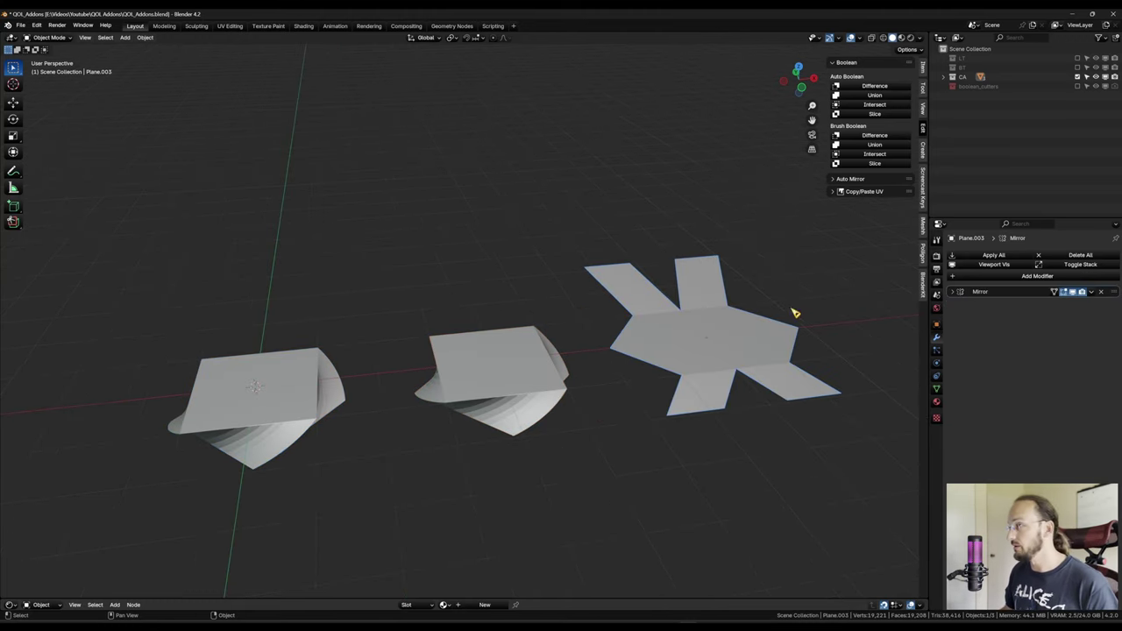
{"action": "middle_click_drag", "start_coordinate": [744, 335], "coordinate": [781, 315], "text": "shift"}
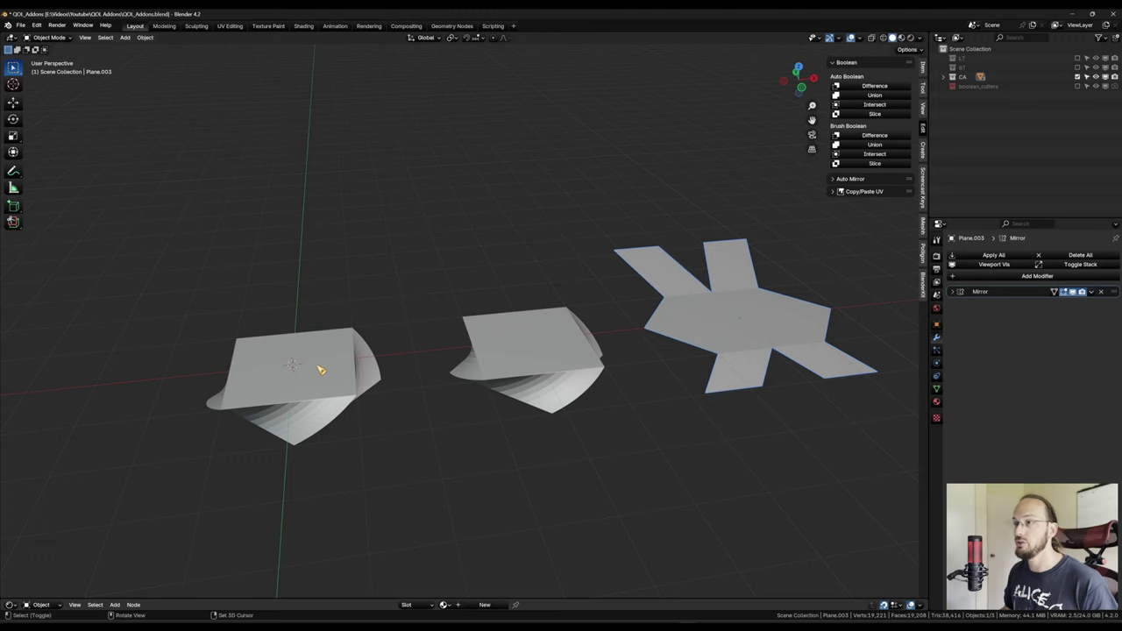
{"action": "left_click", "coordinate": [321, 369]}
{"action": "middle_click_drag", "start_coordinate": [345, 297], "coordinate": [328, 298], "text": "shift"}
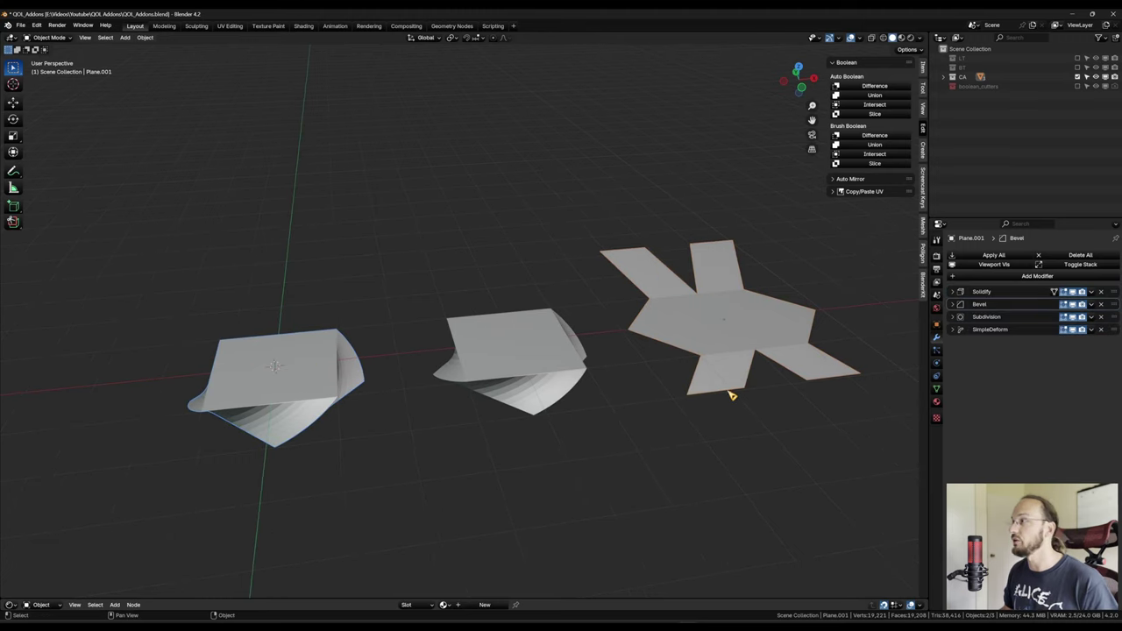
{"action": "middle_click_drag", "start_coordinate": [727, 394], "coordinate": [646, 441]}
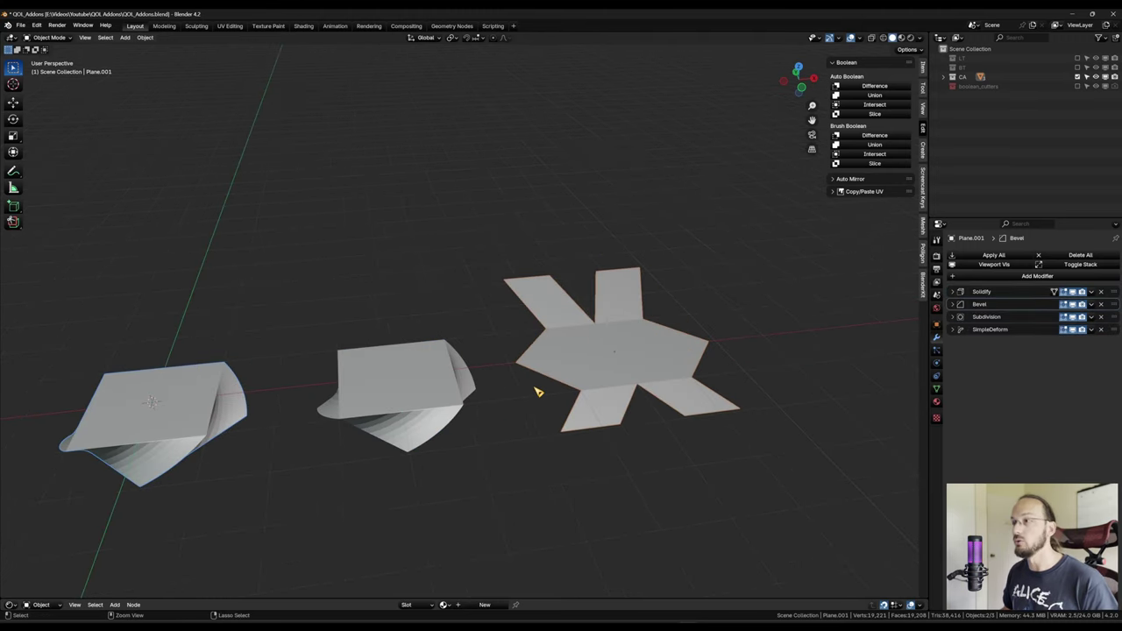
{"action": "key", "text": "ctrl+c"}
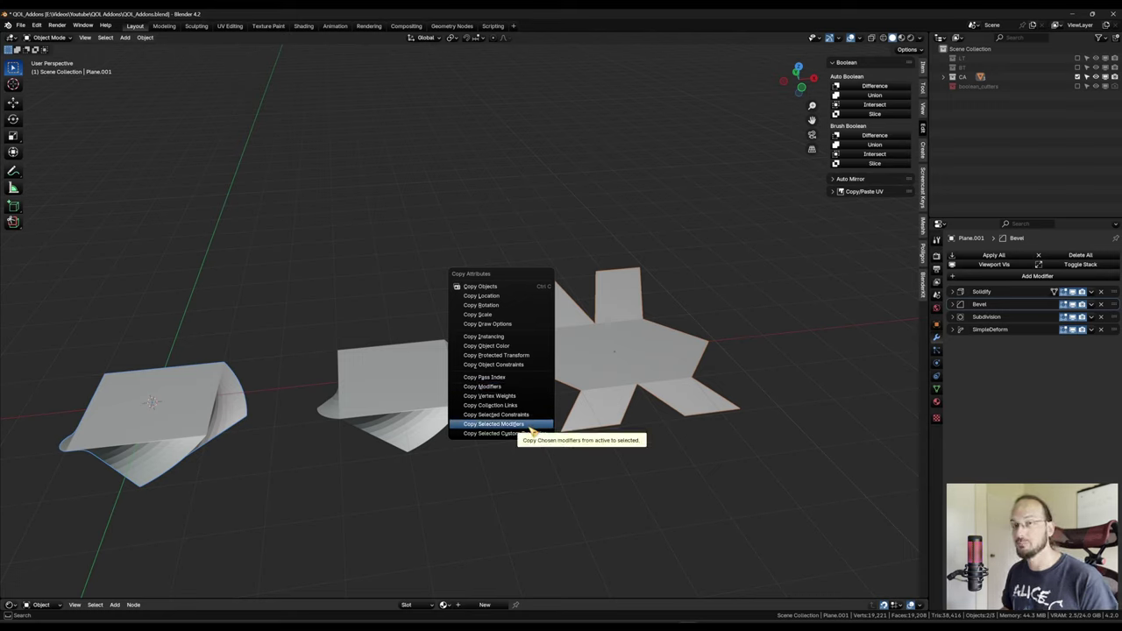
{"action": "left_click", "coordinate": [531, 430]}
{"action": "left_click_drag", "start_coordinate": [559, 430], "coordinate": [559, 456]}
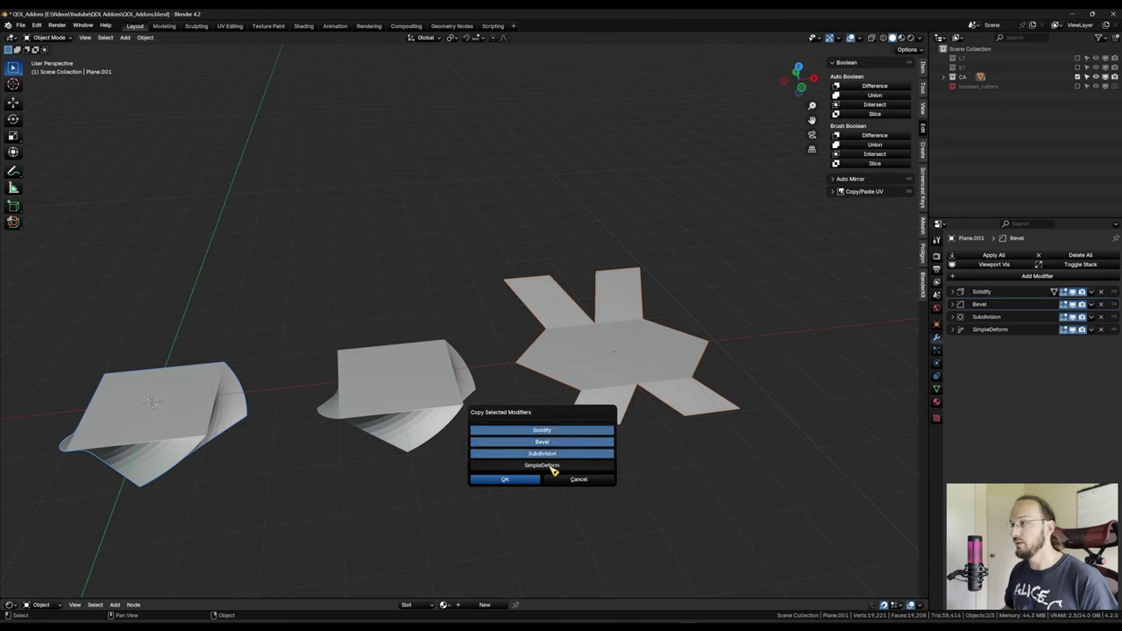
{"action": "left_click", "coordinate": [552, 466]}
{"action": "key", "text": "Return"}
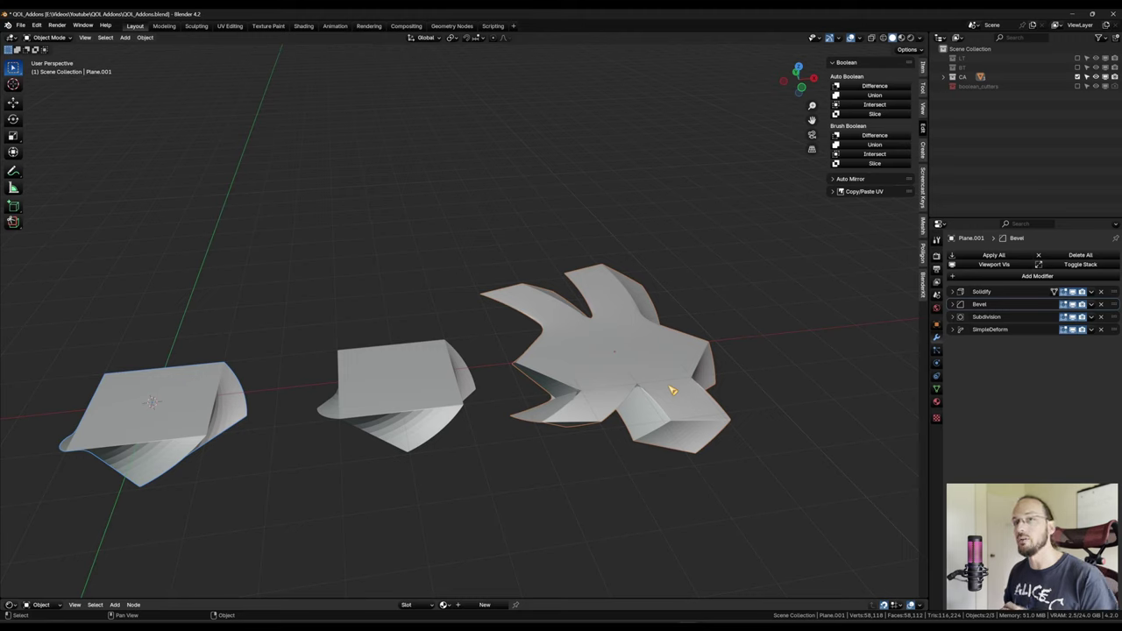
Undo the modifier copies onto the star-shaped plane and the square plane
{"action": "key", "text": "ctrl+z"}
{"action": "key", "text": "ctrl+z"}
{"action": "key", "text": "ctrl+z"}
{"action": "key", "text": "ctrl+z"}
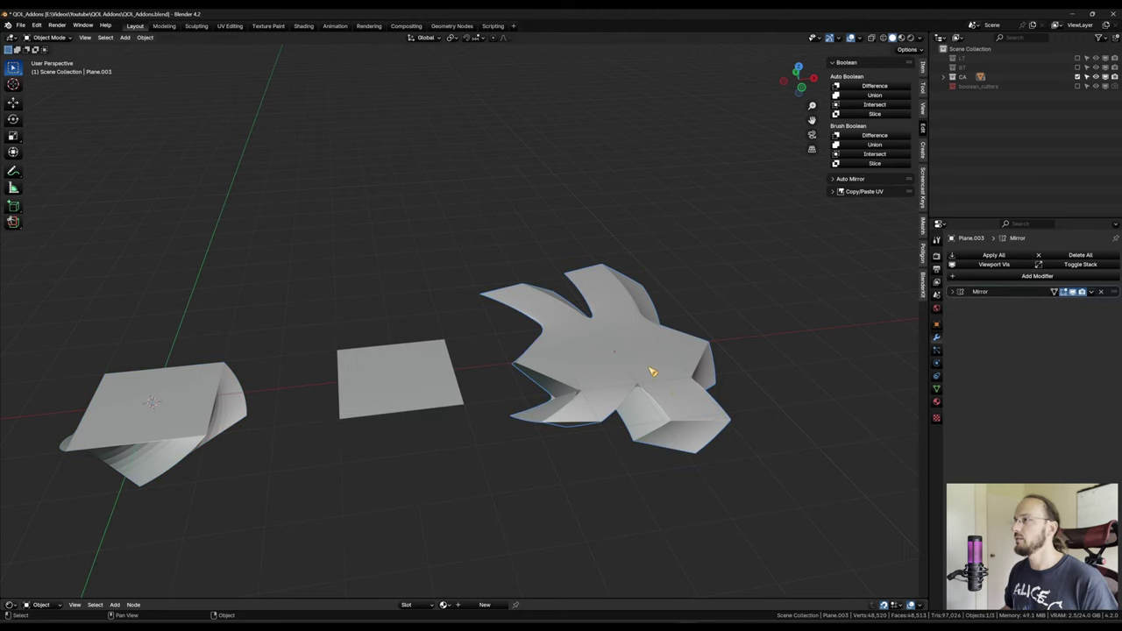
{"action": "key", "text": "Tab"}
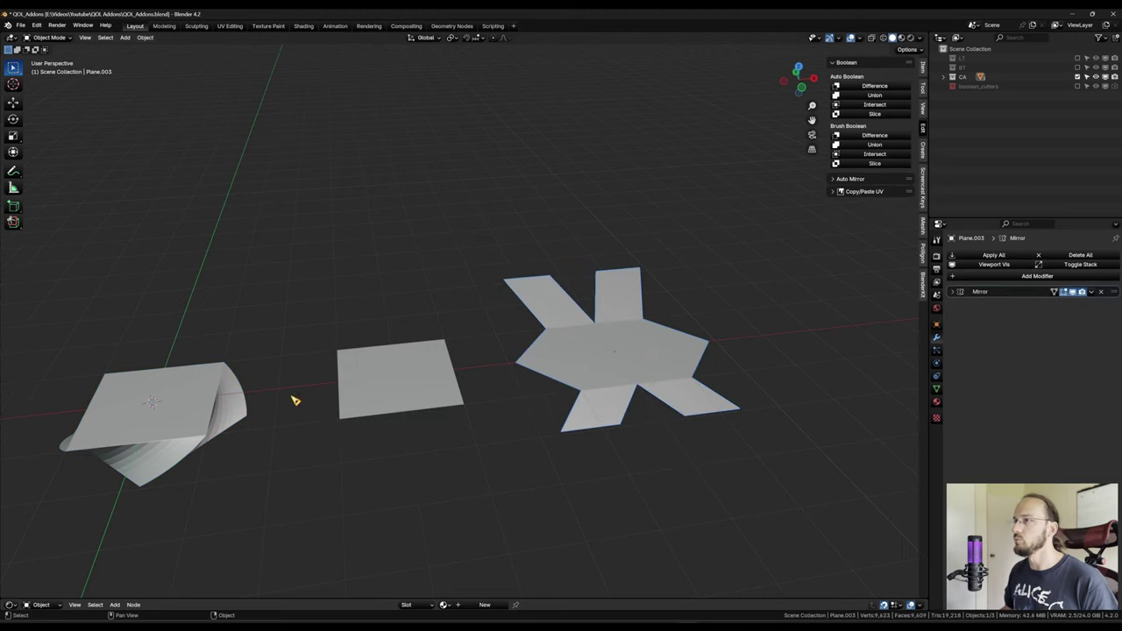
Copy only the Solidify and Subdivision modifiers from the twisted plane to the mirrored star-shaped plane with Copy Selected Modifiers
{"action": "left_click", "coordinate": [250, 428]}
{"action": "left_click", "coordinate": [646, 370]}
{"action": "left_click", "coordinate": [201, 401], "text": "shift"}
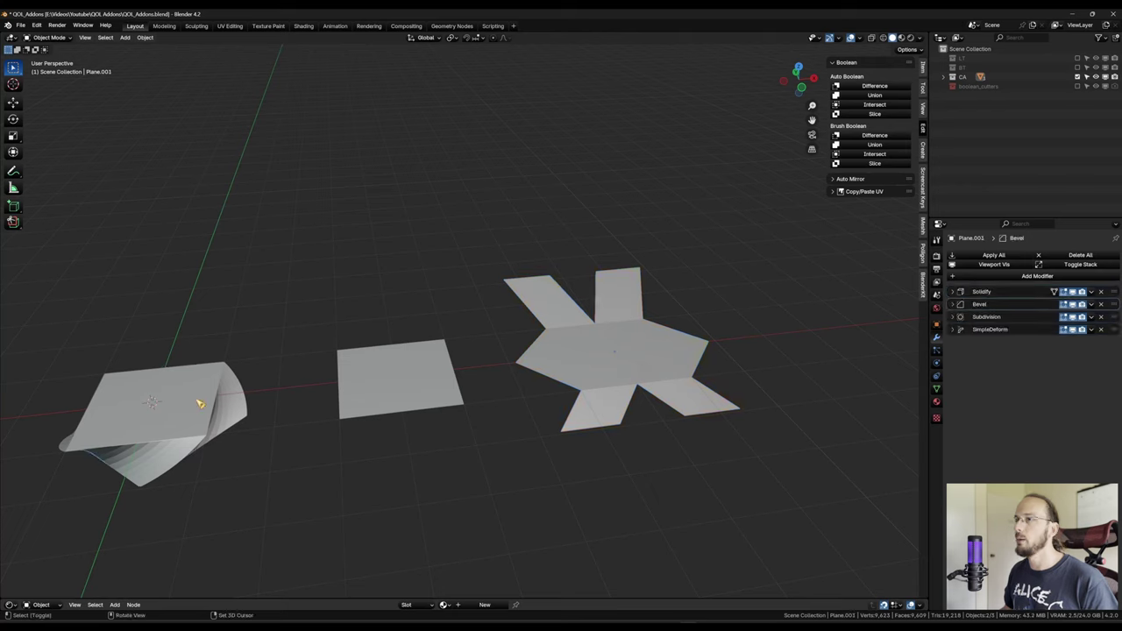
{"action": "key", "text": "ctrl+c"}
{"action": "left_click", "coordinate": [579, 332]}
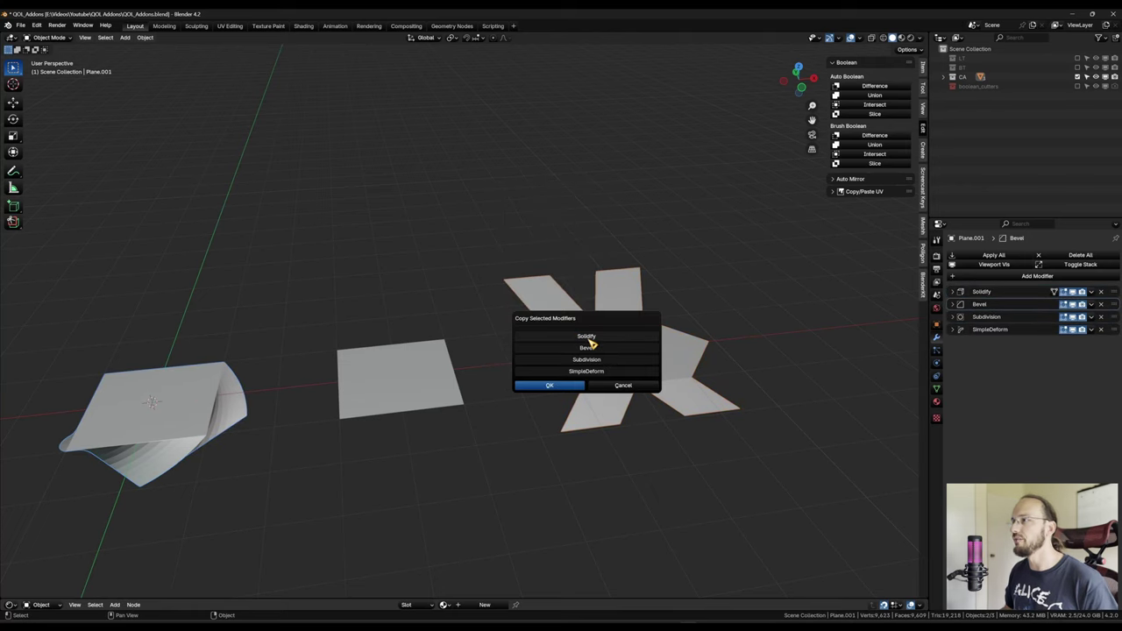
{"action": "left_click", "coordinate": [619, 337]}
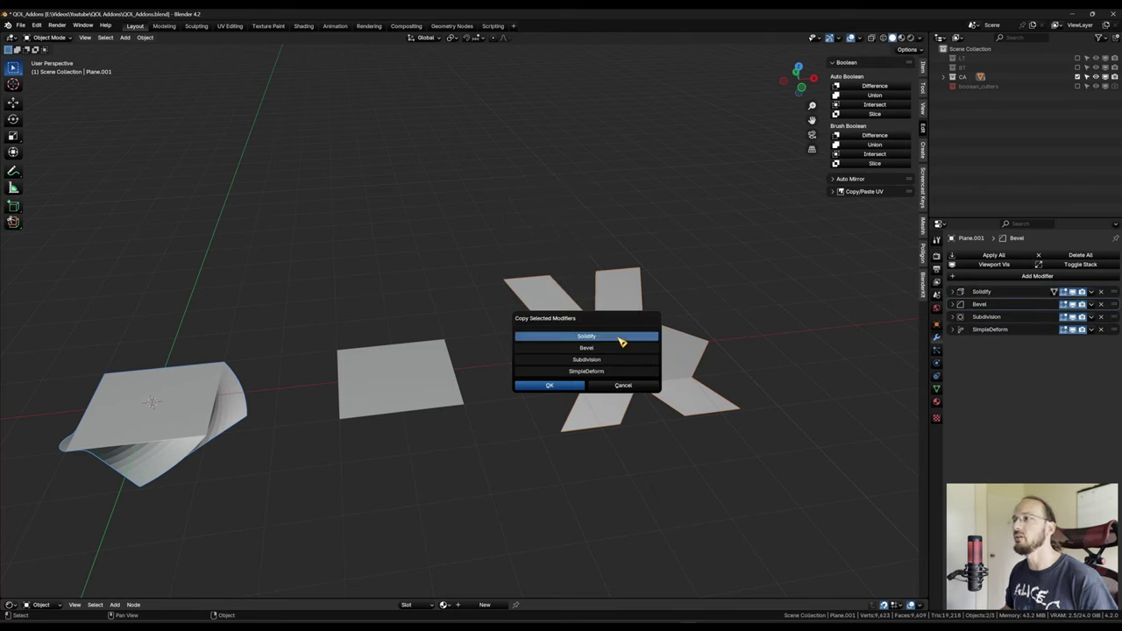
{"action": "left_click", "coordinate": [614, 360]}
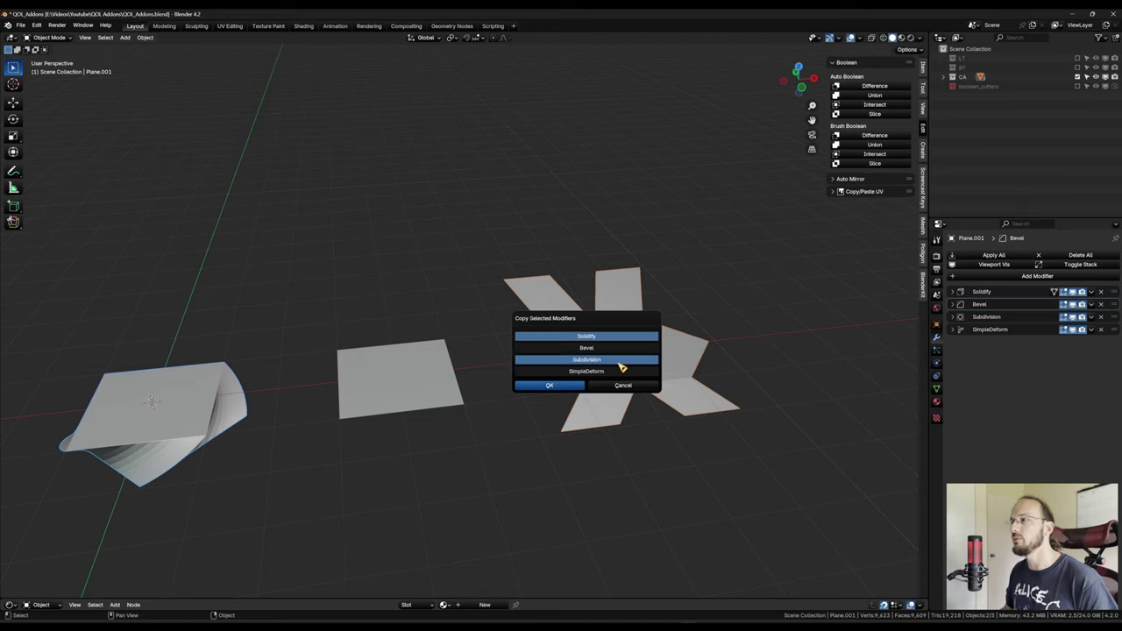
{"action": "left_click", "coordinate": [561, 386]}
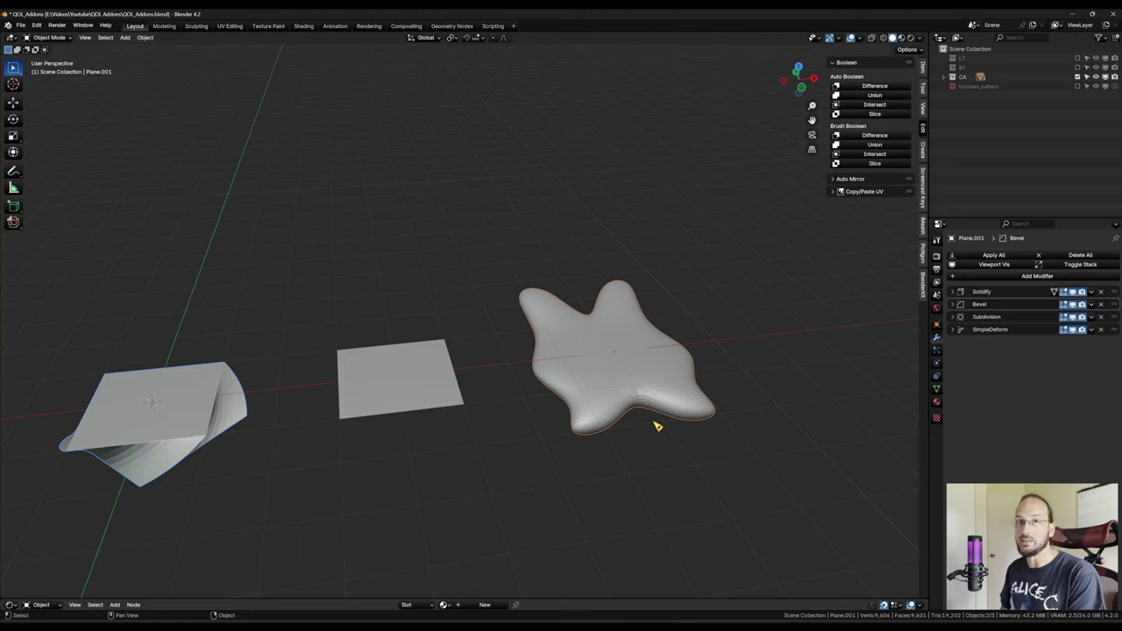
Undo the Solidify and Subdivision copy onto the star-shaped plane
{"action": "left_click", "coordinate": [1092, 305]}
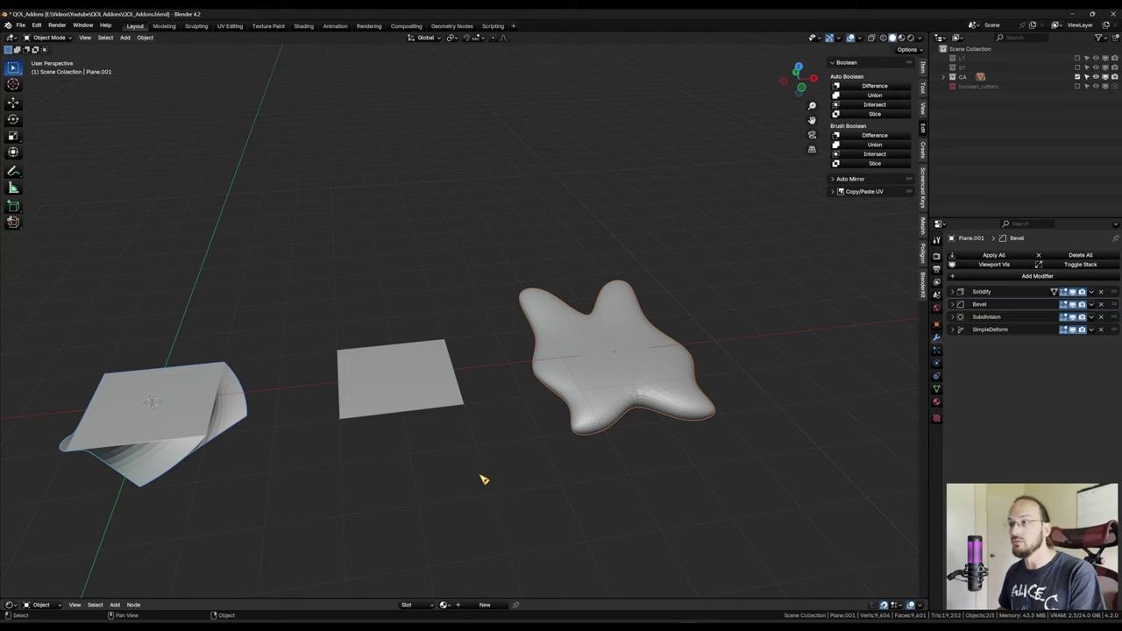
{"action": "scroll", "coordinate": [487, 465], "scroll_direction": "down", "scroll_amount": 4}
{"action": "middle_click_drag", "start_coordinate": [471, 461], "coordinate": [536, 432], "text": "shift"}
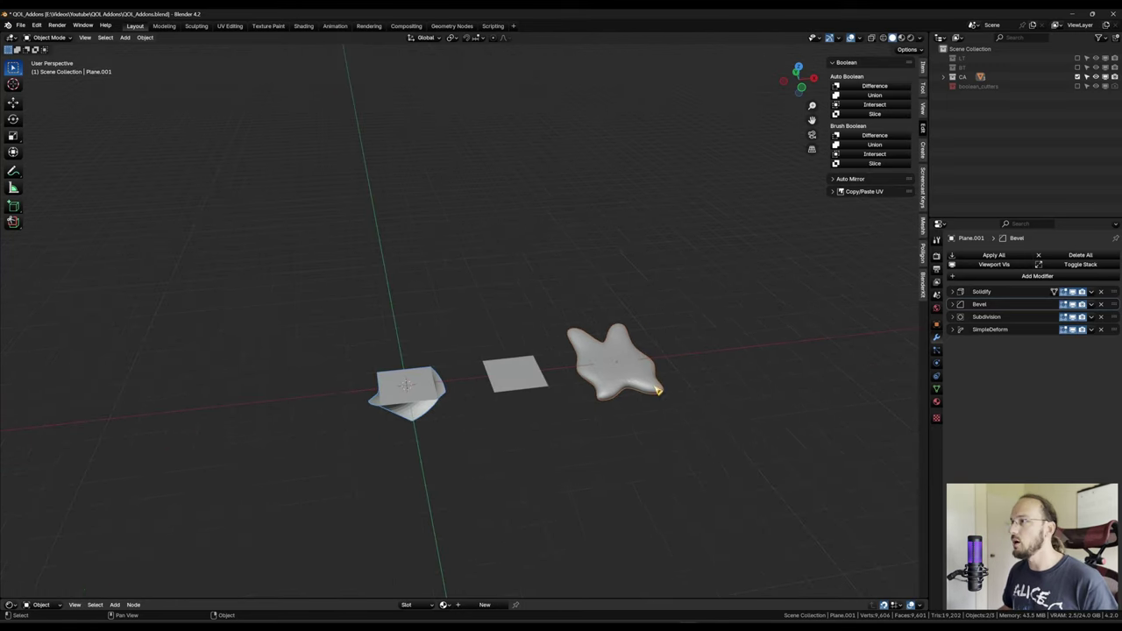
{"action": "left_click", "coordinate": [638, 413], "text": "ctrl"}
{"action": "key", "text": "ctrl+z"}
{"action": "key", "text": "ctrl+z"}
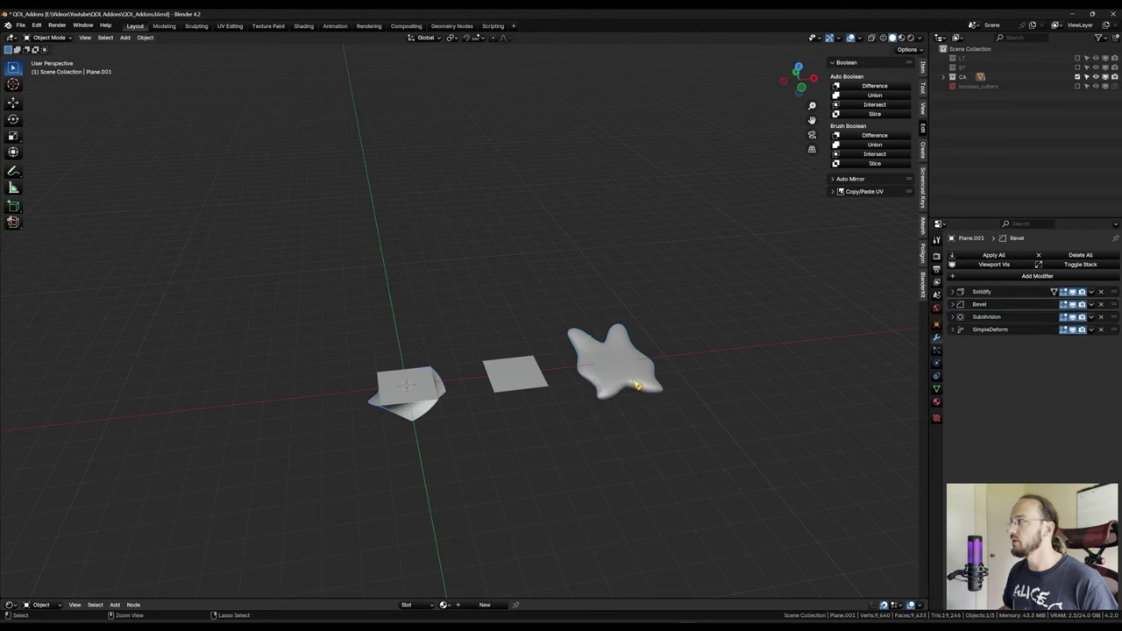
{"action": "key", "text": "ctrl+z"}
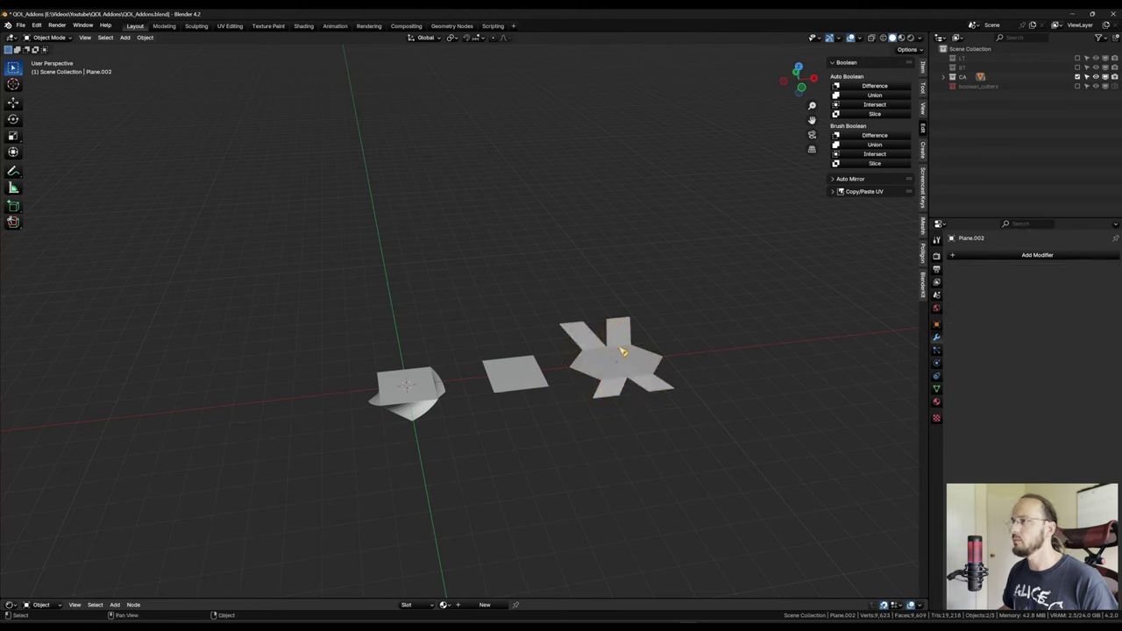
{"action": "key", "text": "ctrl+z"}
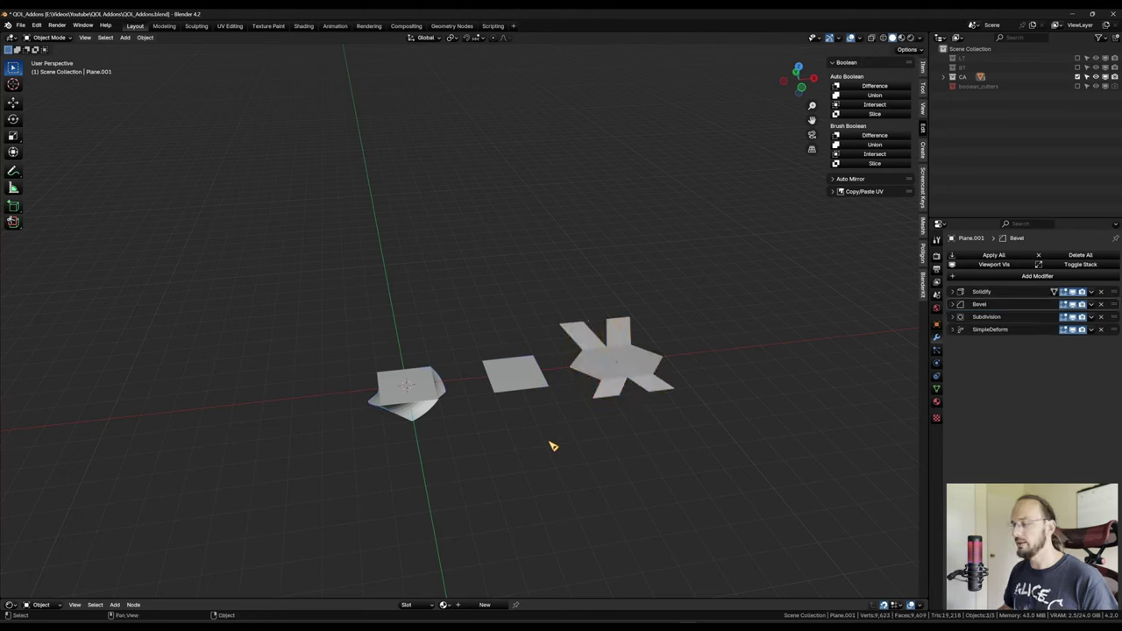
Copy Solidify, Subdivision and SimpleDeform from the twisted plane to both the flat square plane and the star-shaped plane with Copy Selected Modifiers
{"action": "key", "text": "ctrl+c"}
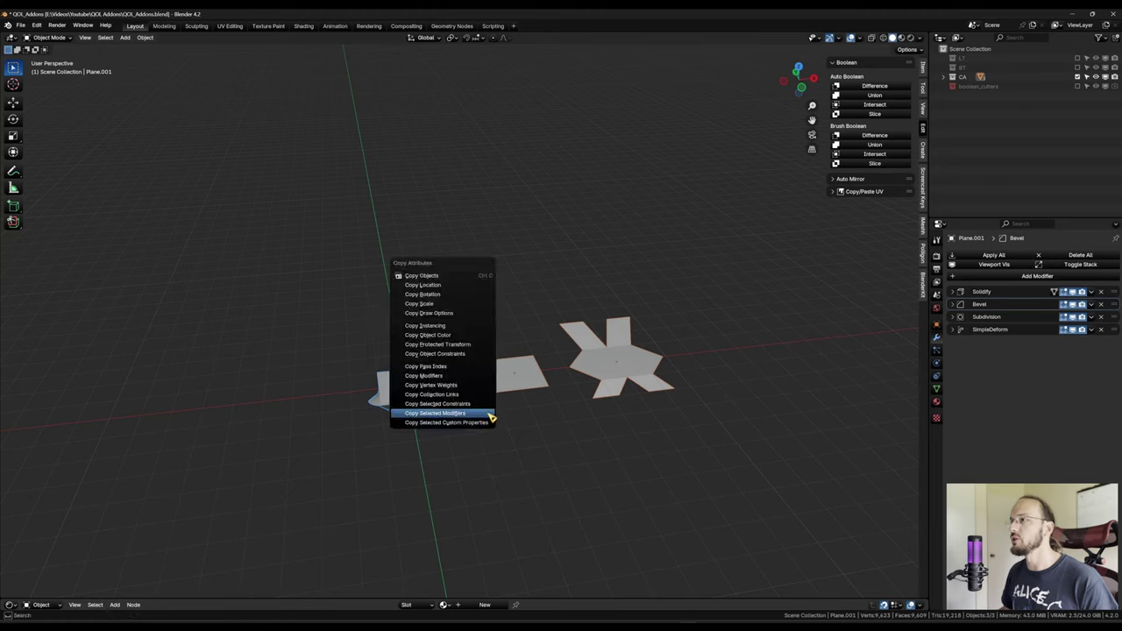
{"action": "left_click", "coordinate": [473, 414]}
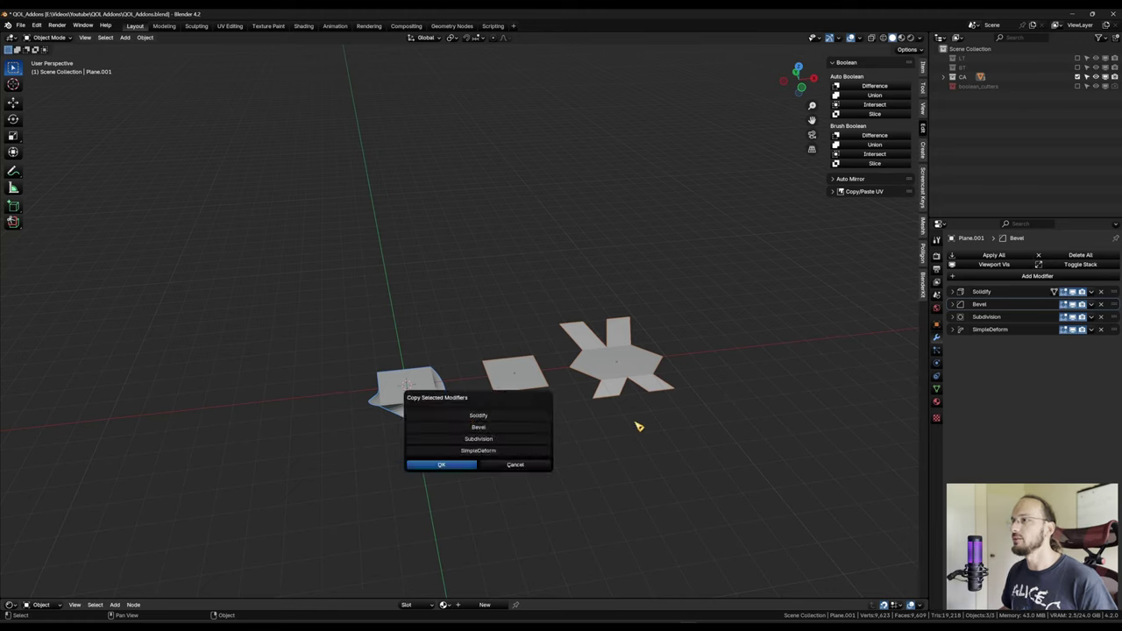
{"action": "left_click", "coordinate": [506, 418]}
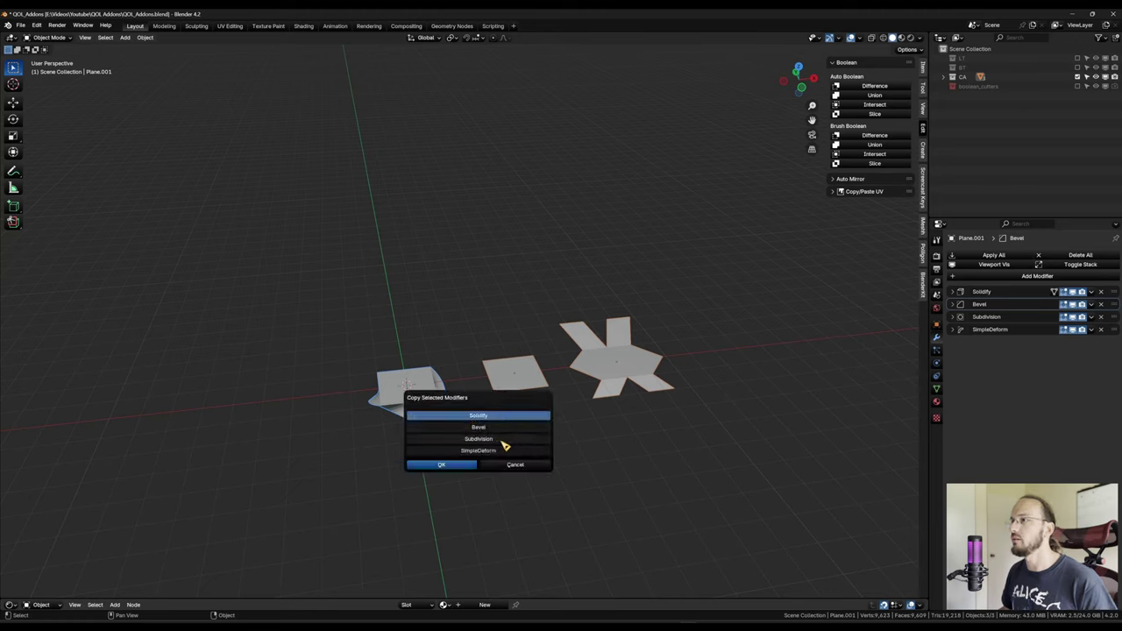
{"action": "left_click", "coordinate": [503, 440]}
{"action": "left_click", "coordinate": [501, 452]}
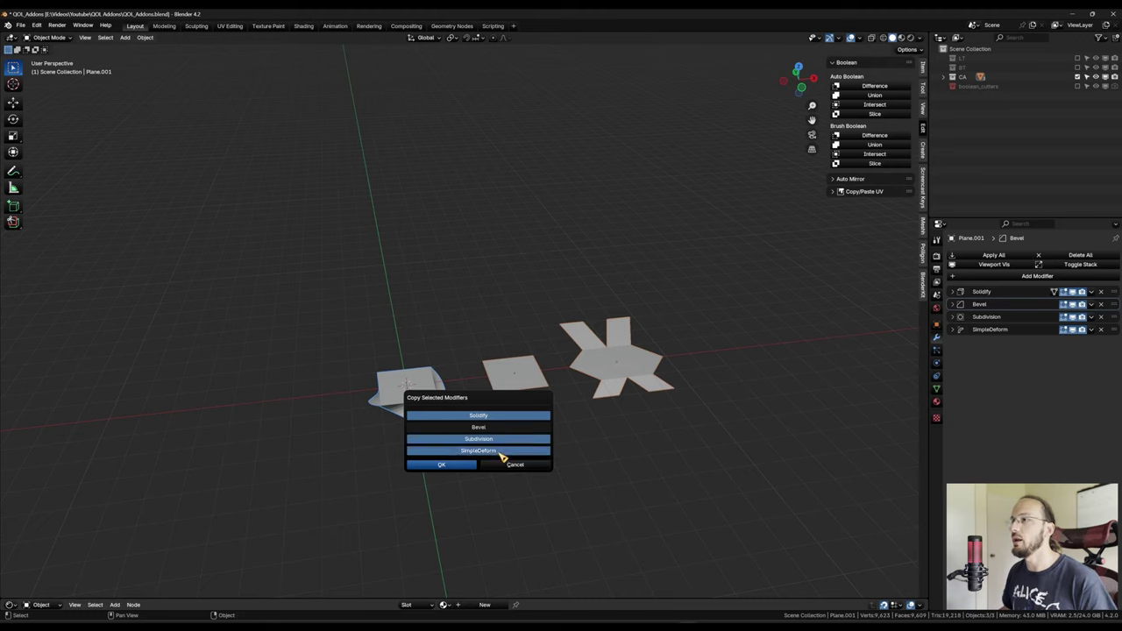
{"action": "left_click", "coordinate": [465, 466]}
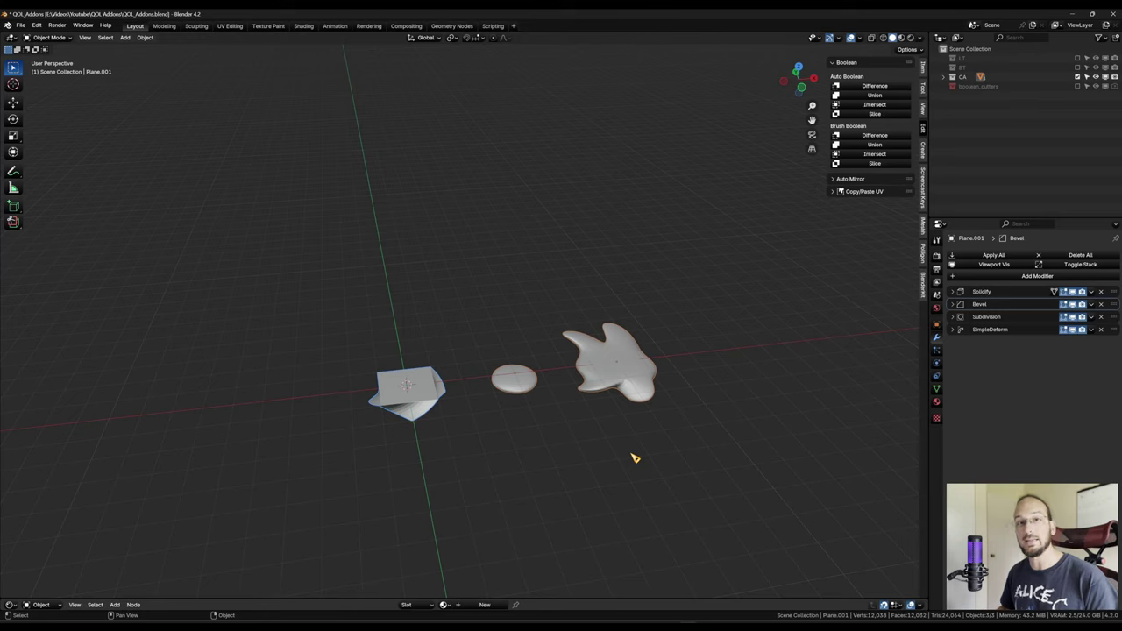
Review the Copy Attributes options, look at the planes in the Blender 3.6 window for comparison, and return to Blender 4.2
{"action": "scroll", "coordinate": [624, 446], "scroll_direction": "up", "scroll_amount": 3}
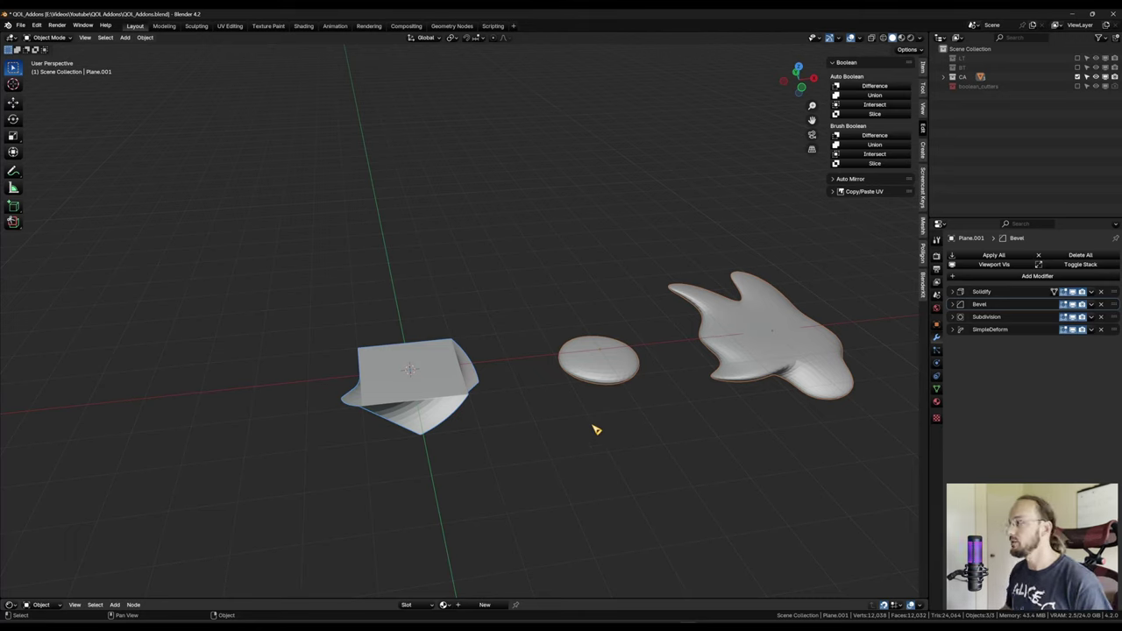
{"action": "key", "text": "ctrl+c"}
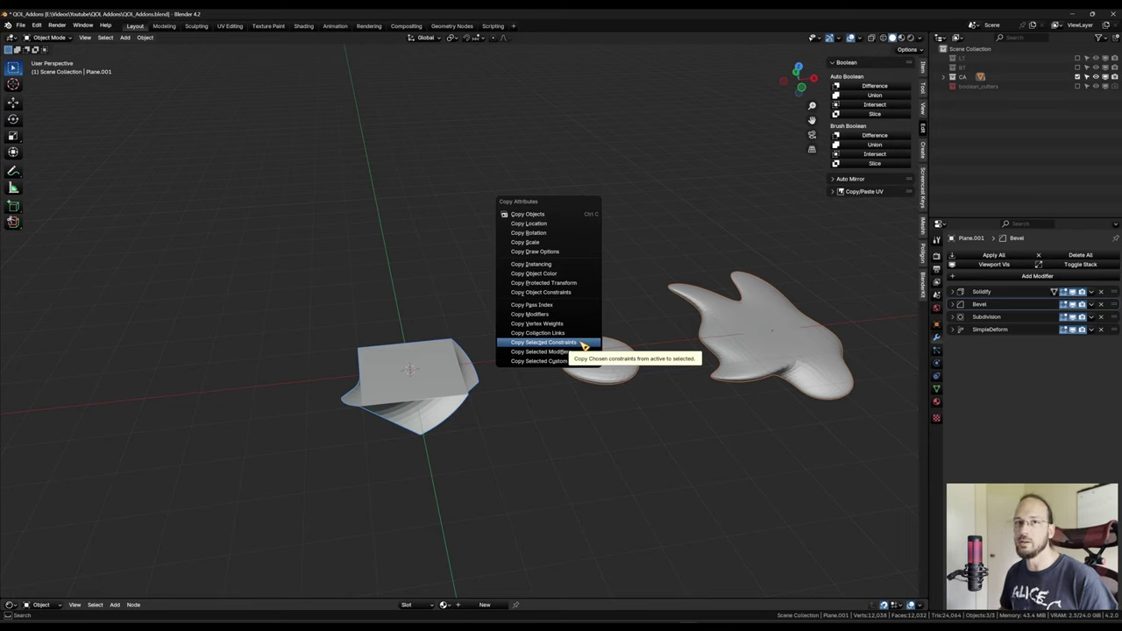
{"action": "left_click", "coordinate": [668, 436]}
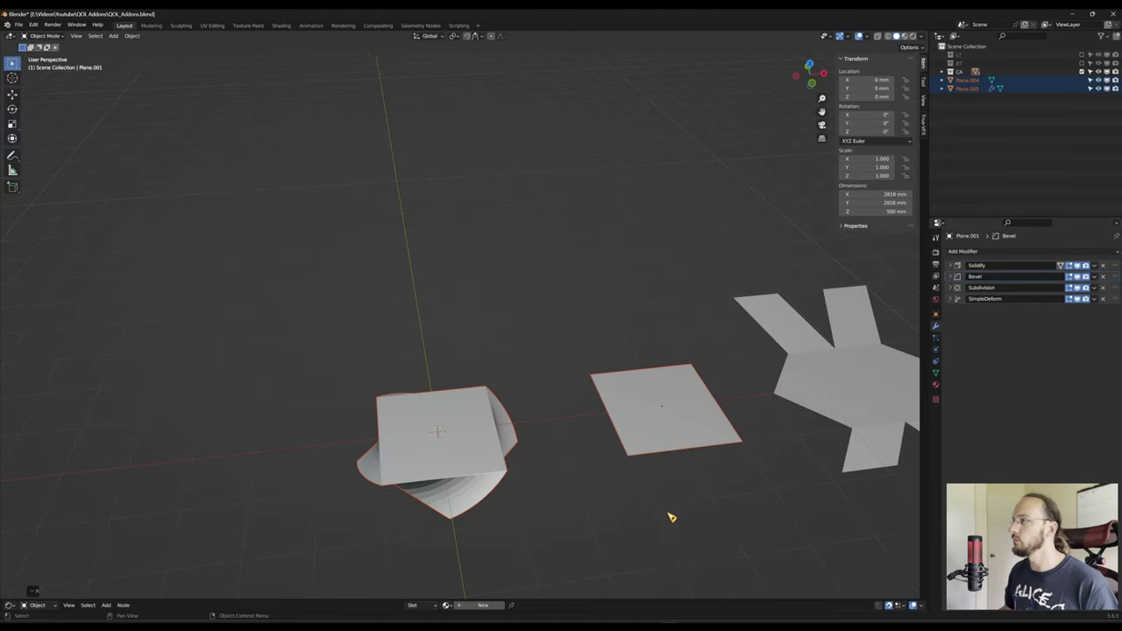
{"action": "key", "text": "KP_Decimal"}
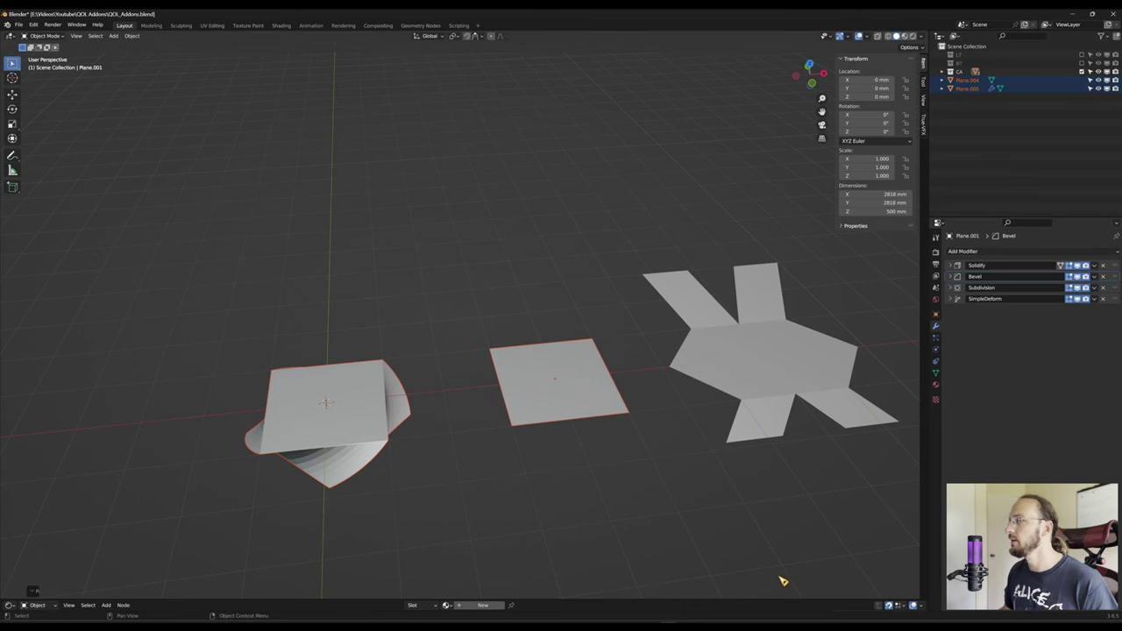
{"action": "mouse_move", "coordinate": [689, 626]}
{"action": "left_click", "coordinate": [689, 586]}
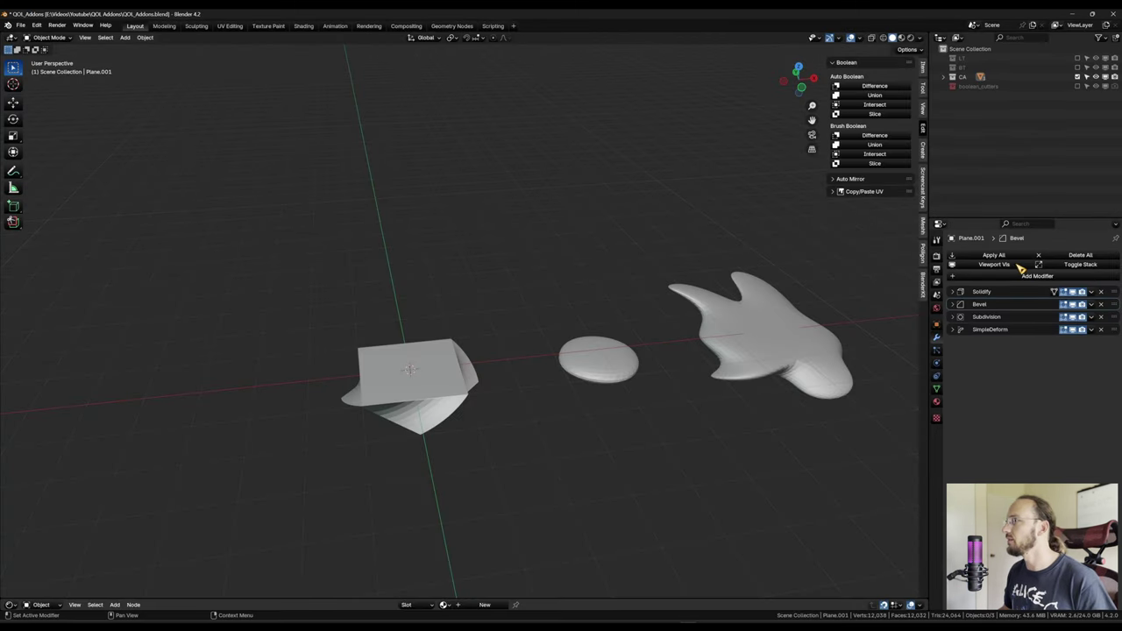
Search the extensions in Preferences for "modi", view the Modifier Tools add-on's details, and close Preferences
{"action": "left_click", "coordinate": [37, 25]}
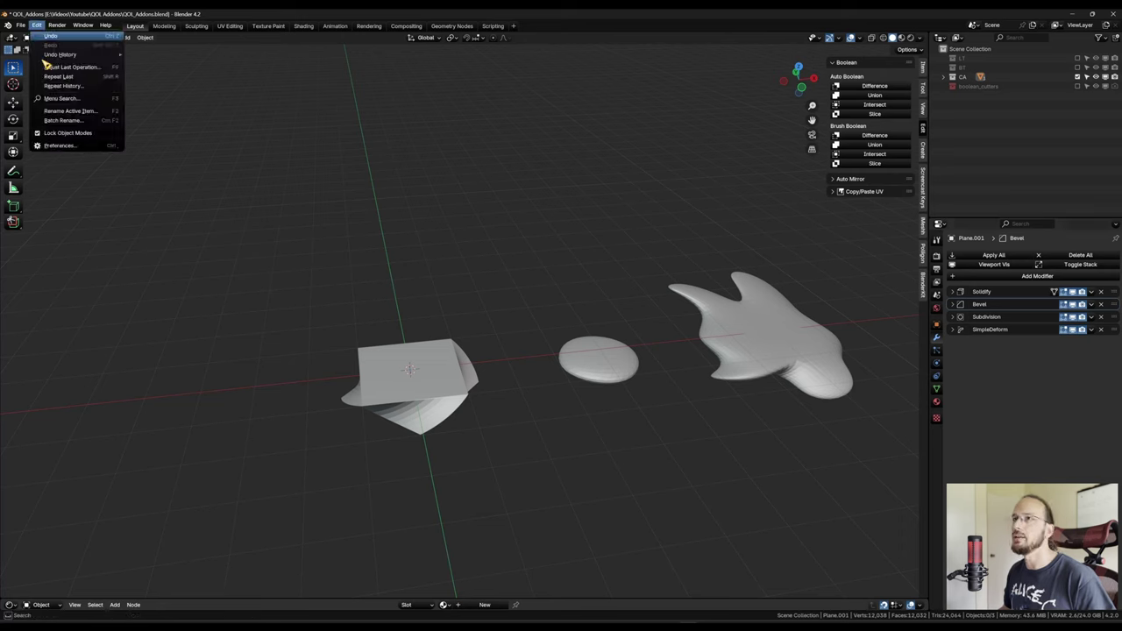
{"action": "left_click", "coordinate": [85, 149]}
{"action": "left_click_drag", "start_coordinate": [172, 16], "coordinate": [417, 164]}
{"action": "left_click", "coordinate": [296, 245]}
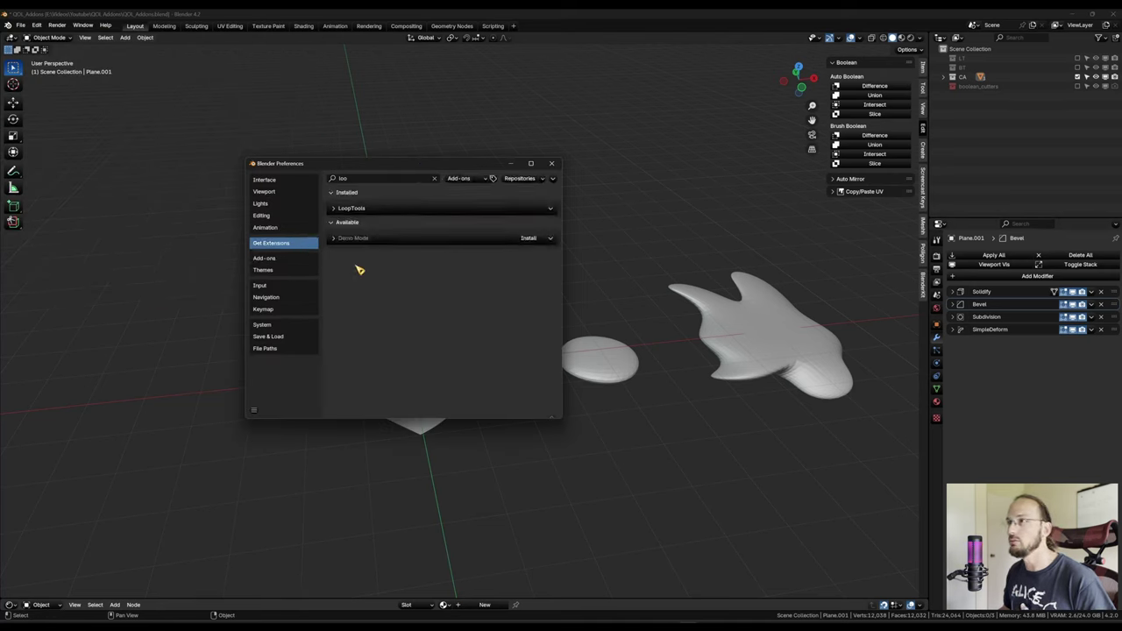
{"action": "key", "text": "i"}
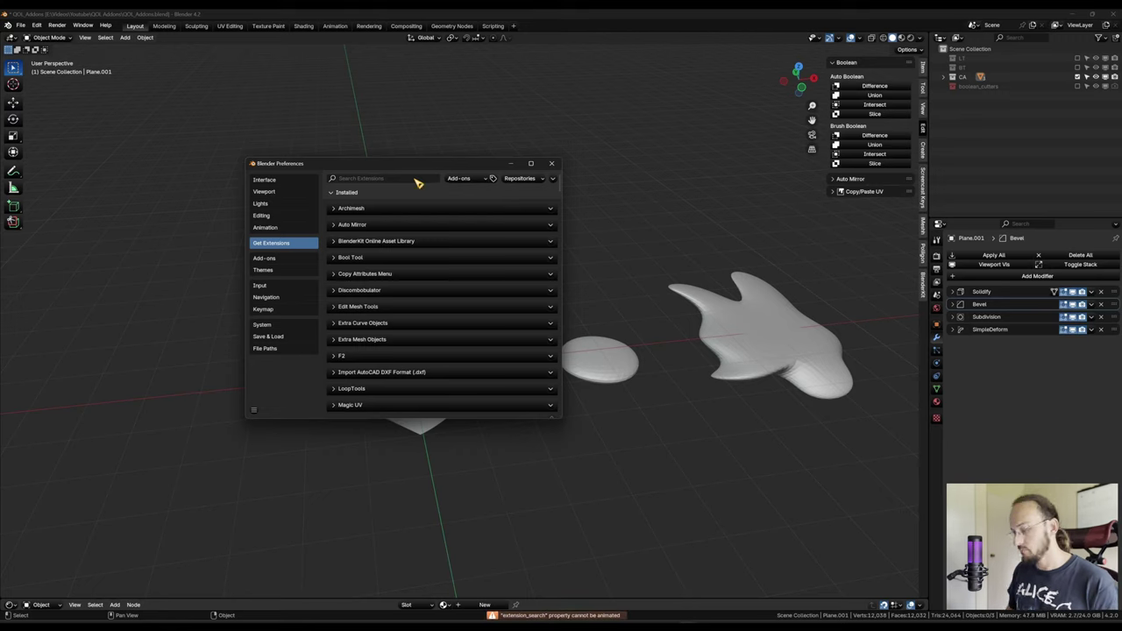
{"action": "left_click", "coordinate": [415, 181]}
{"action": "type", "text": "modi"}
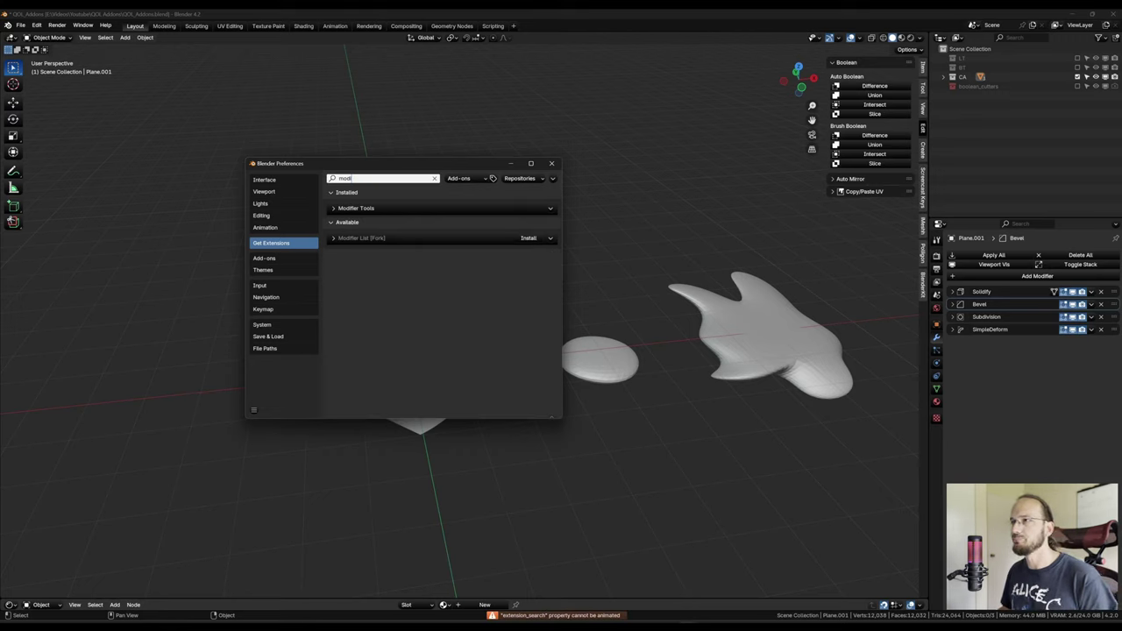
{"action": "left_click", "coordinate": [334, 207]}
{"action": "left_click", "coordinate": [551, 163]}
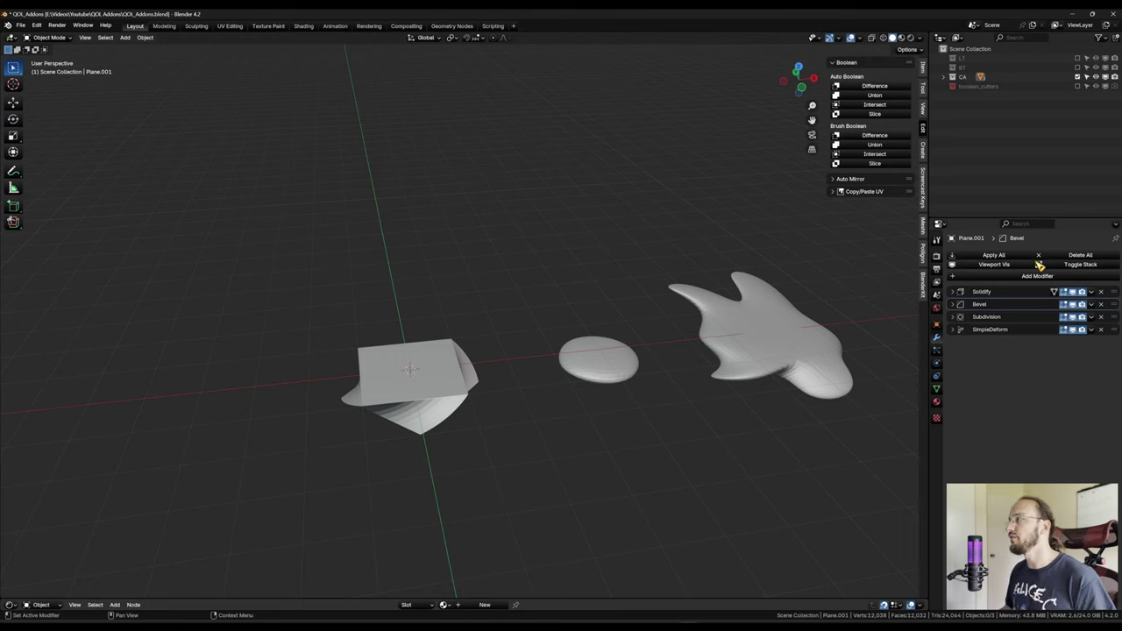
Toggle viewport visibility of all the twisted plane's modifiers off and on, and expand and collapse its modifier stack with Modifier Tools
{"action": "left_click", "coordinate": [1008, 266]}
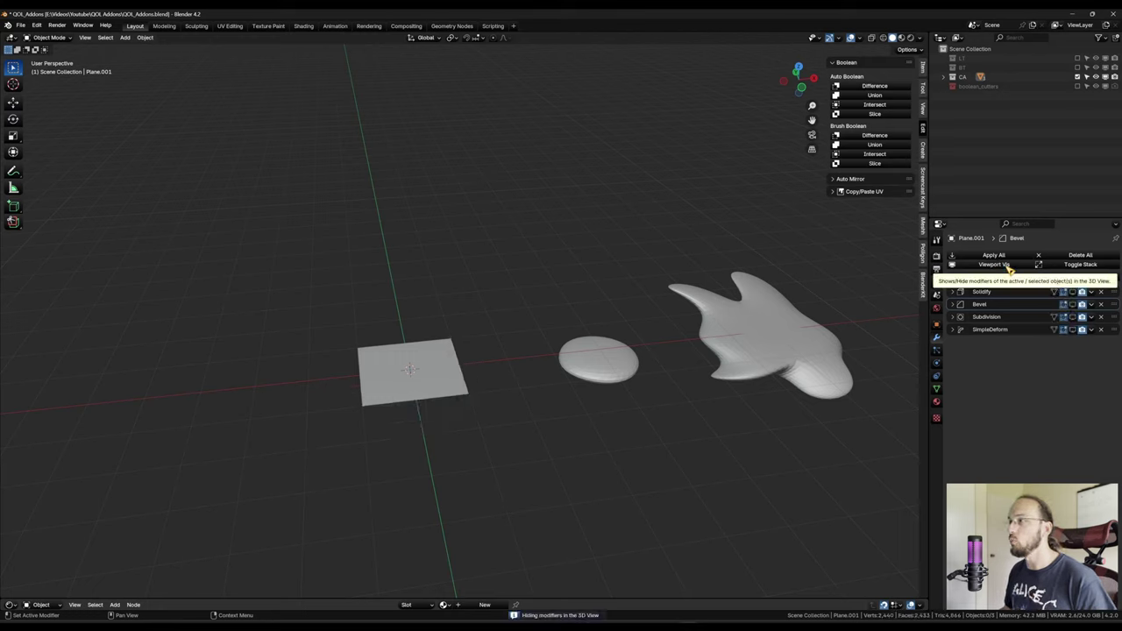
{"action": "left_click", "coordinate": [1007, 266]}
{"action": "left_click", "coordinate": [1080, 265]}
{"action": "scroll", "coordinate": [1041, 417], "scroll_direction": "down", "scroll_amount": 3}
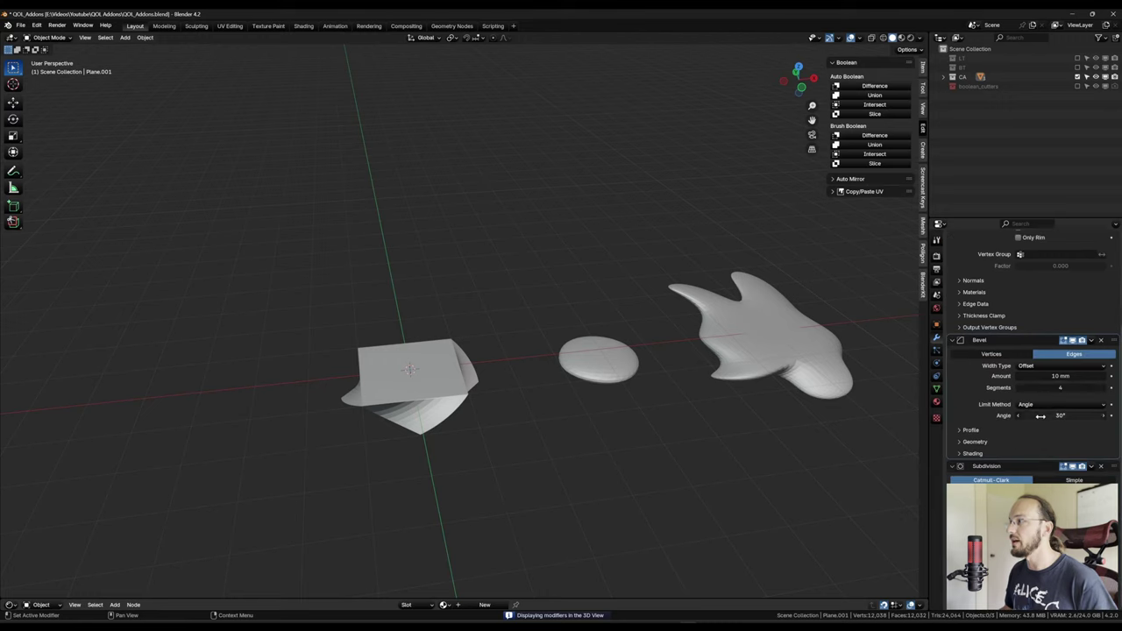
{"action": "scroll", "coordinate": [1041, 417], "scroll_direction": "up", "scroll_amount": 3}
{"action": "left_click", "coordinate": [1081, 264]}
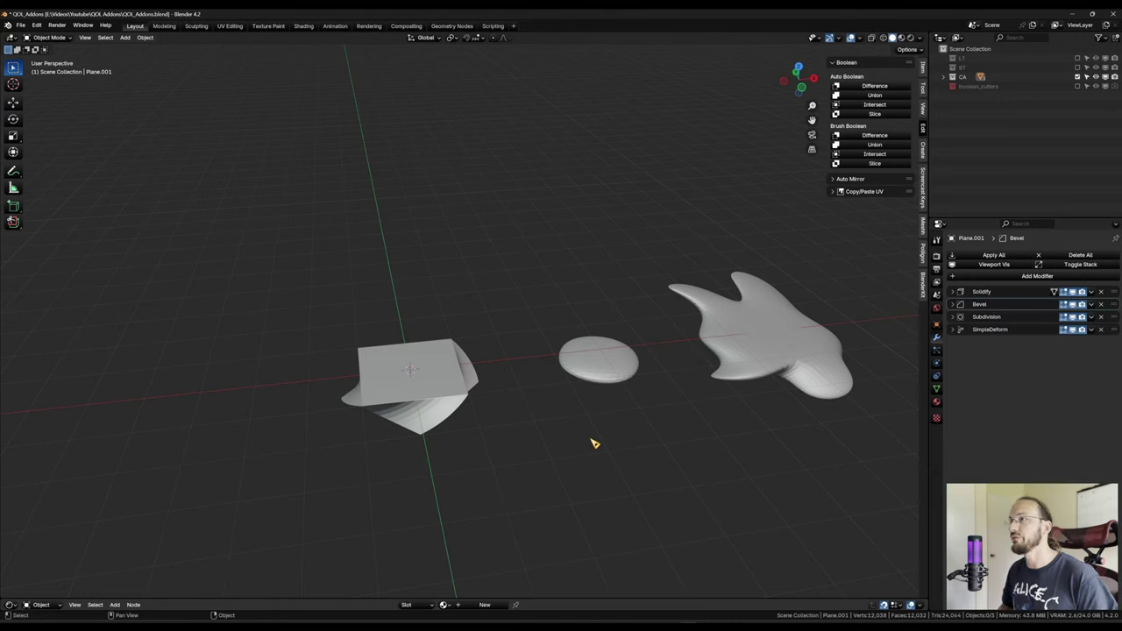